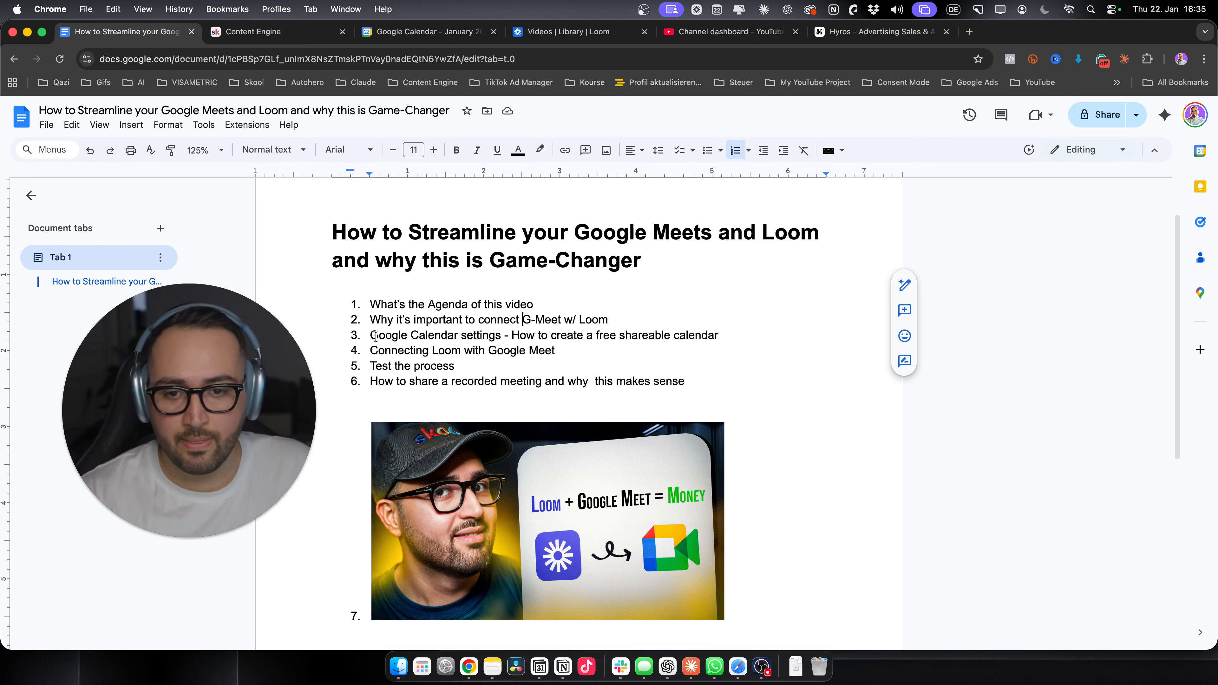
# Step: Highlight the Google Calendar settings and Loom–Meet agenda items in the Docs outline
pyautogui.moveTo(370, 335); pyautogui.dragTo(488, 337)
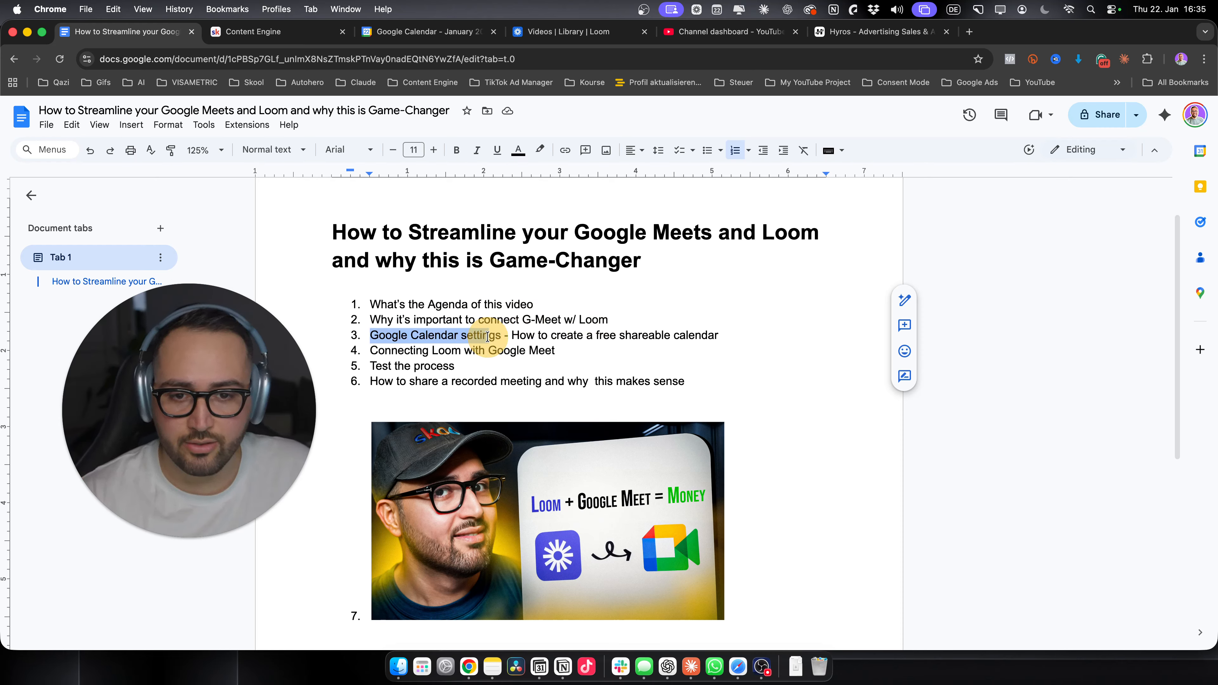
pyautogui.click(600, 346)
pyautogui.moveTo(576, 337); pyautogui.dragTo(743, 331)
pyautogui.click(737, 346)
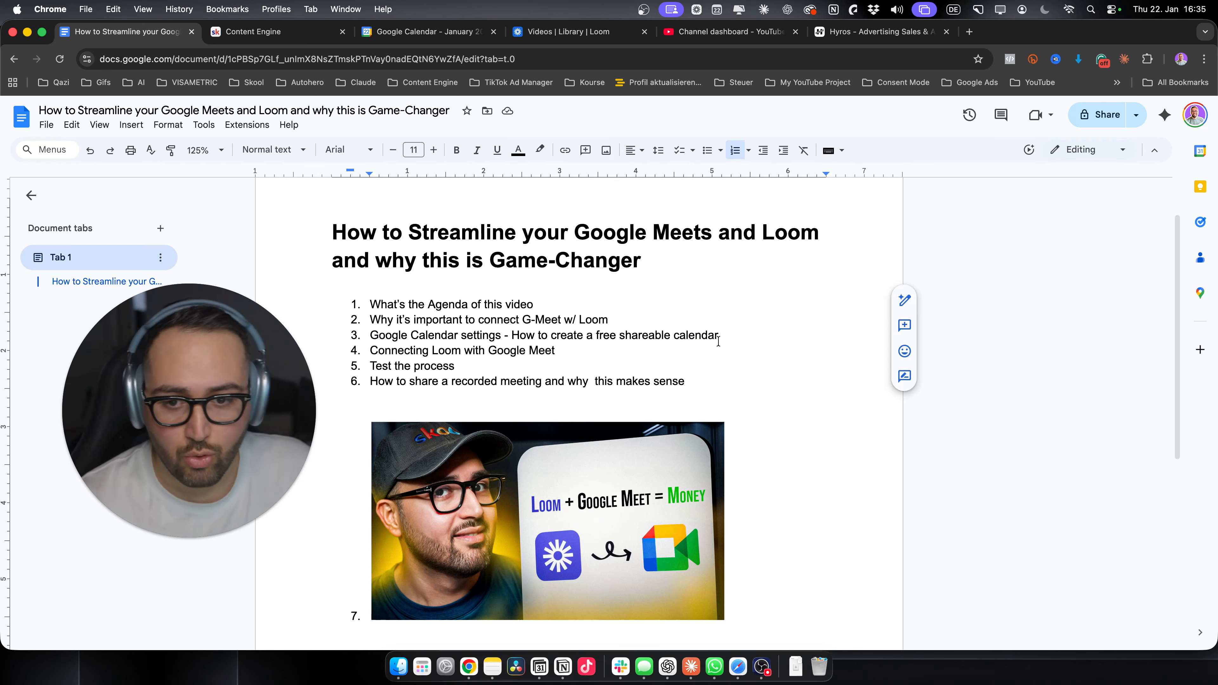
pyautogui.click(716, 357)
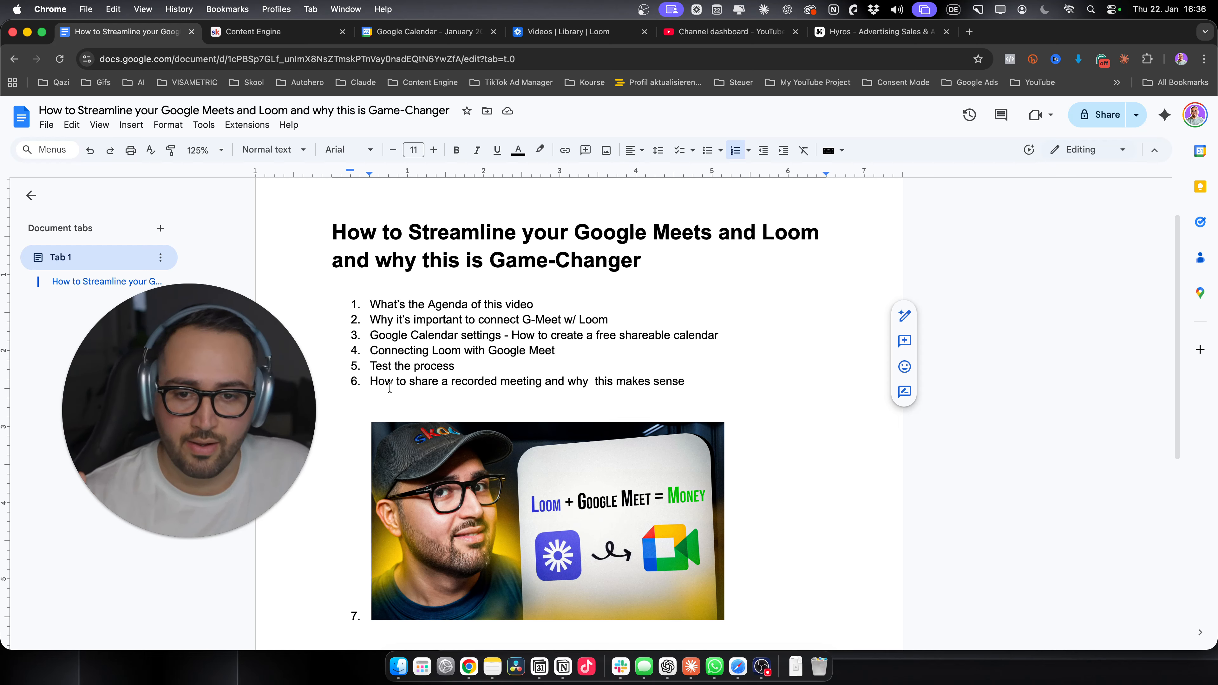
# Step: Remove the double space after 'why' in agenda item 6, then switch to Google Calendar
pyautogui.moveTo(393, 384); pyautogui.dragTo(508, 400)
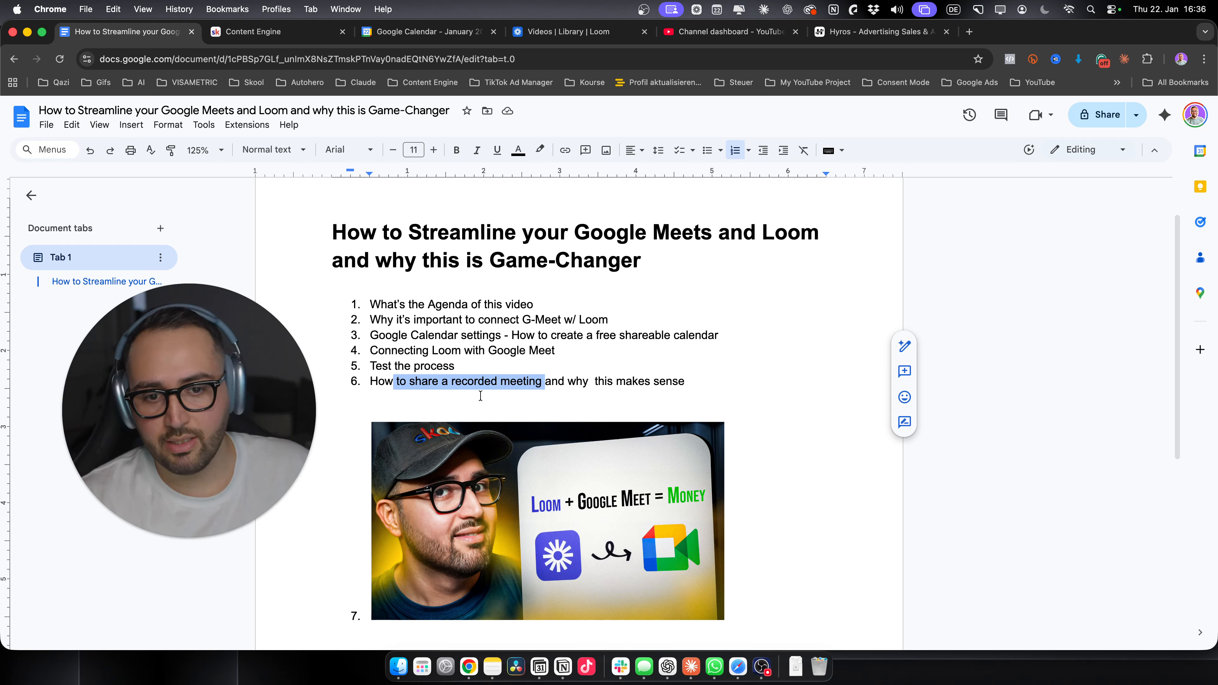
pyautogui.click(581, 387)
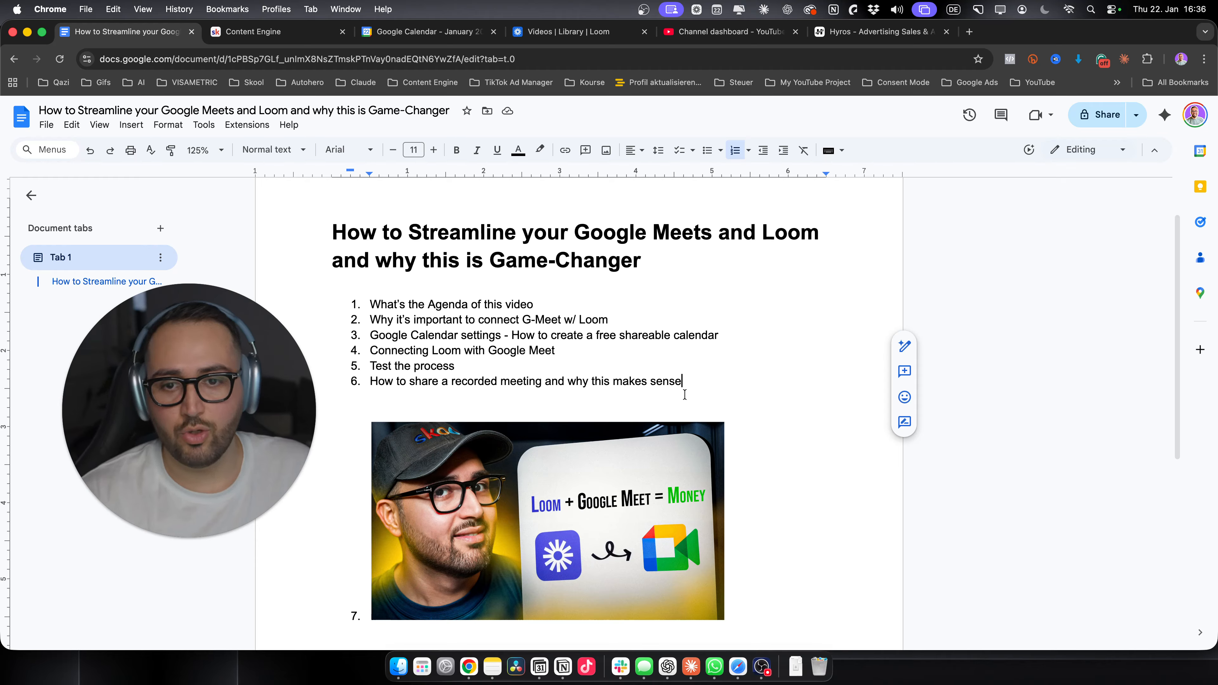
pyautogui.moveTo(373, 324); pyautogui.dragTo(609, 323)
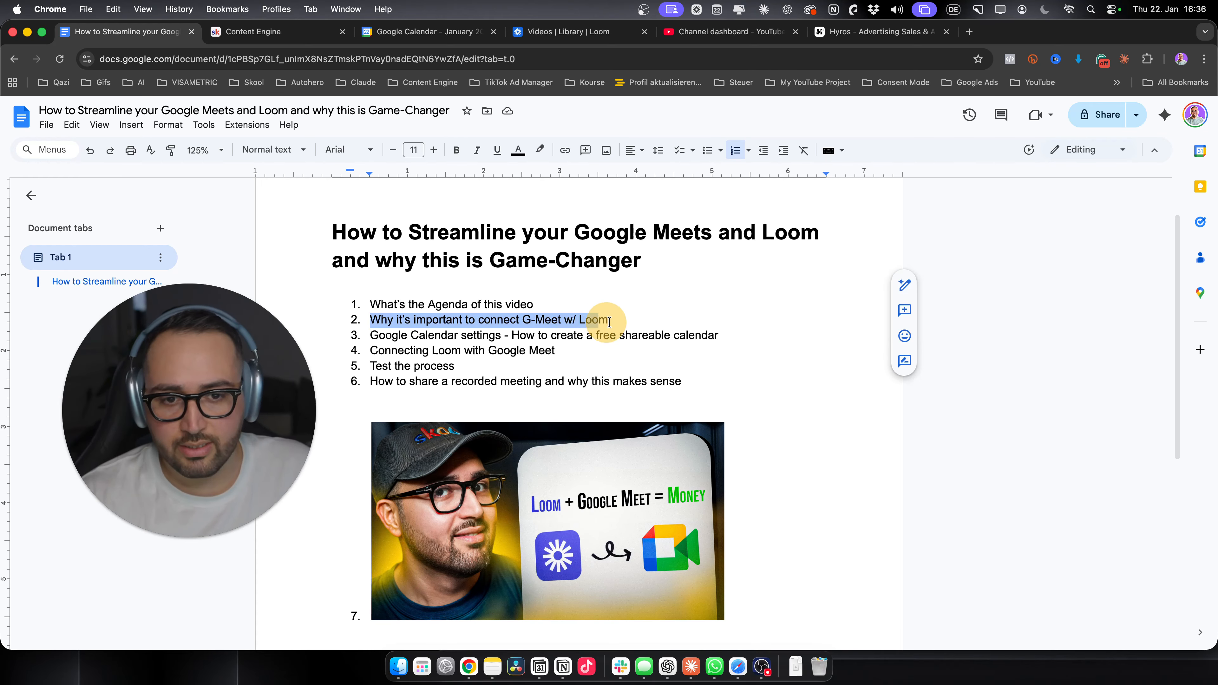
pyautogui.click(610, 329)
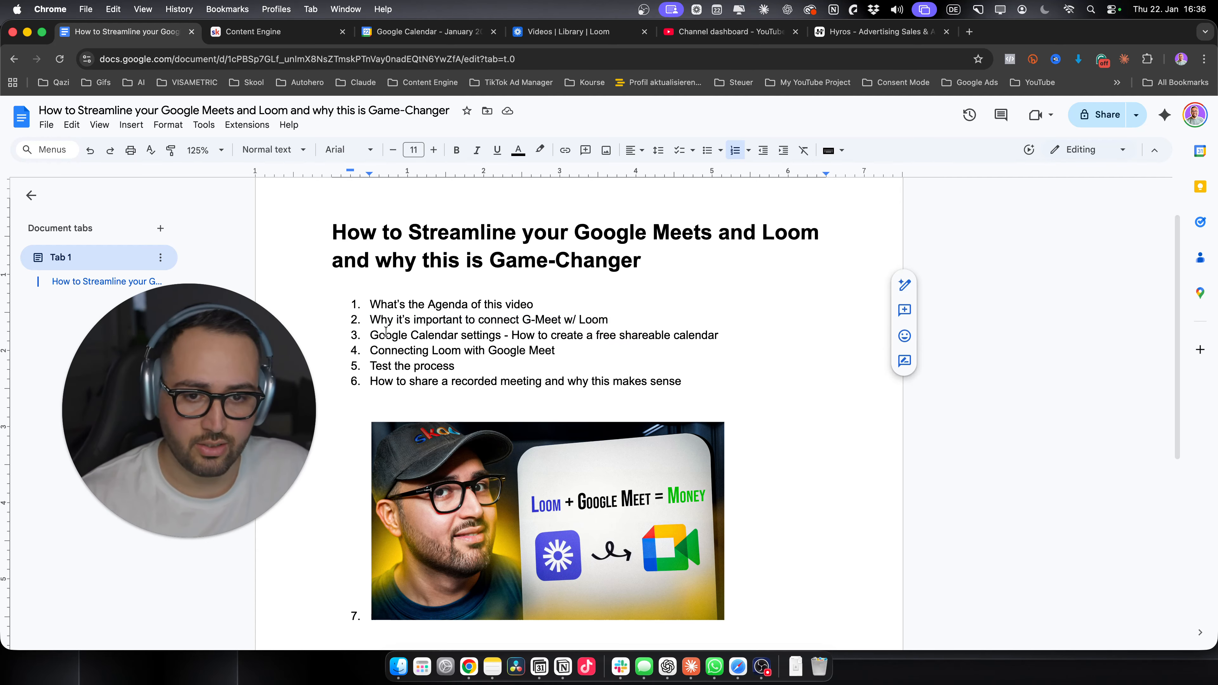
pyautogui.click(401, 32)
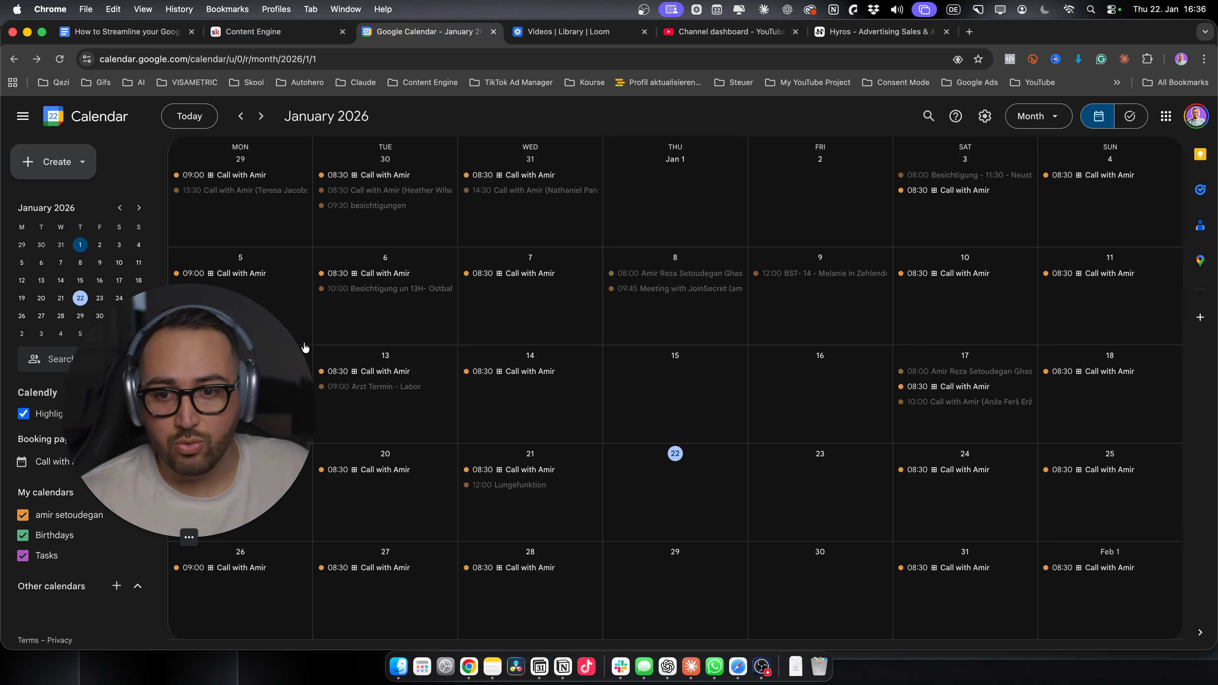
# Step: Glance at the Loom video library and return to the Google Calendar month view
pyautogui.moveTo(305, 346); pyautogui.dragTo(918, 255)
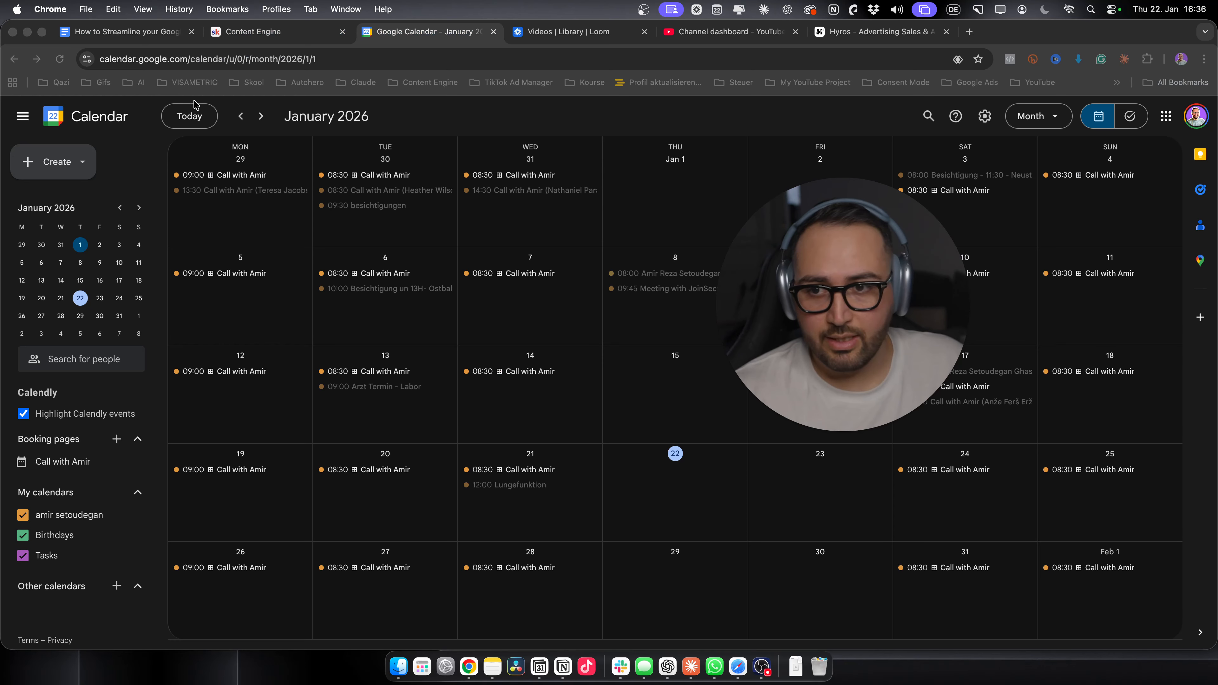
pyautogui.click(561, 33)
pyautogui.click(421, 32)
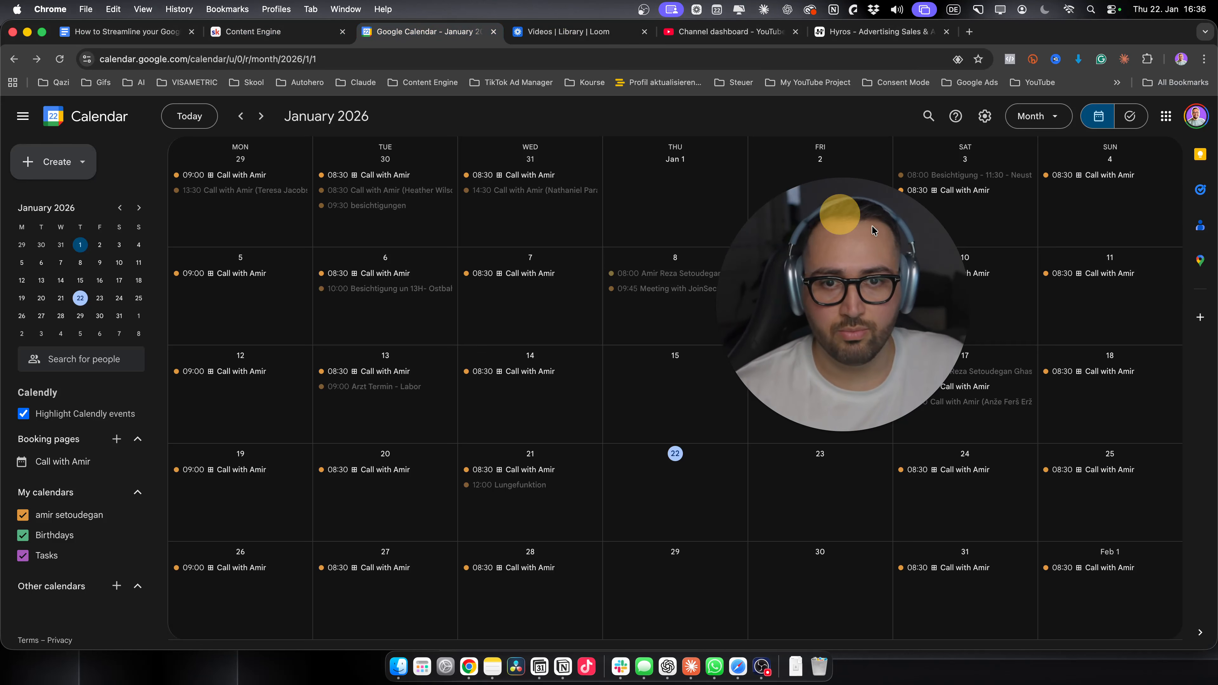
pyautogui.moveTo(871, 230); pyautogui.dragTo(685, 236)
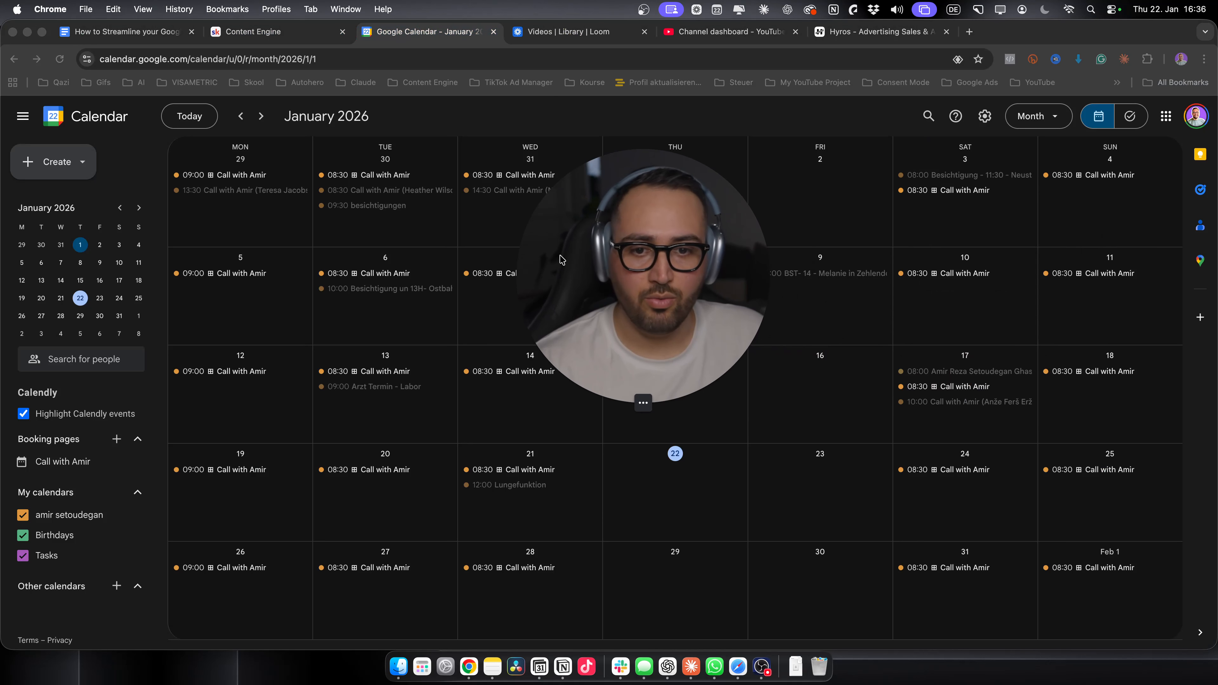
pyautogui.moveTo(587, 249); pyautogui.dragTo(701, 259)
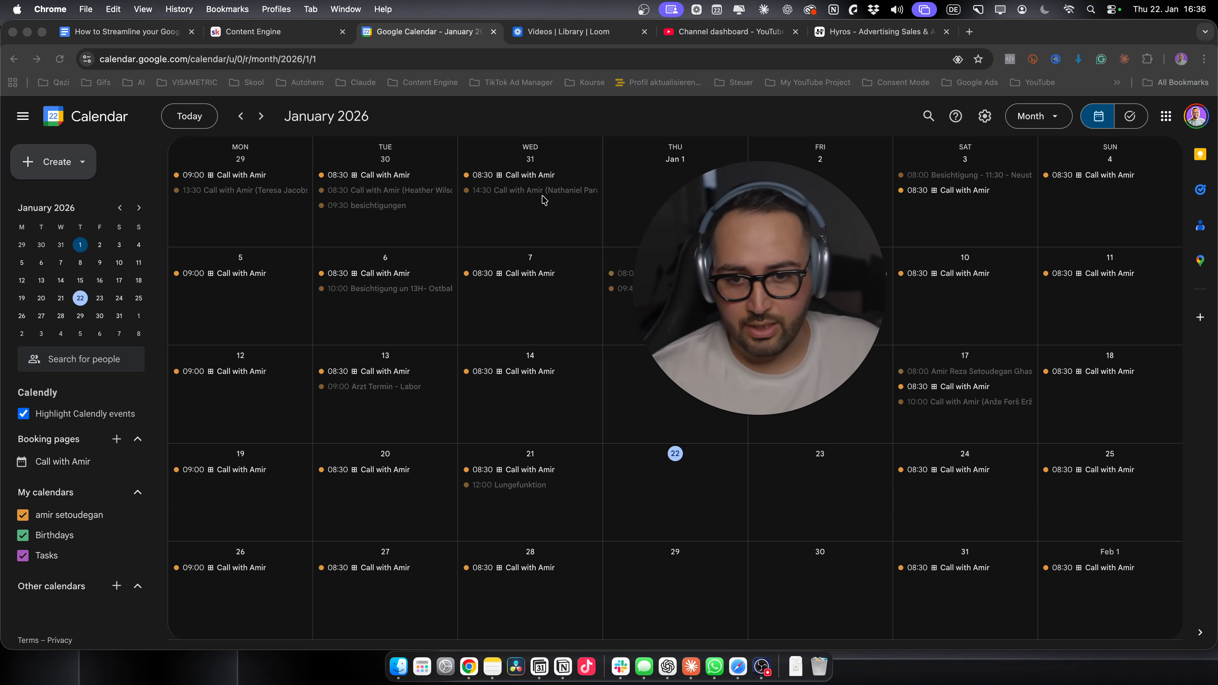
# Step: Copy the Call with Amir booking page link and open a new Incognito window
pyautogui.click(100, 467)
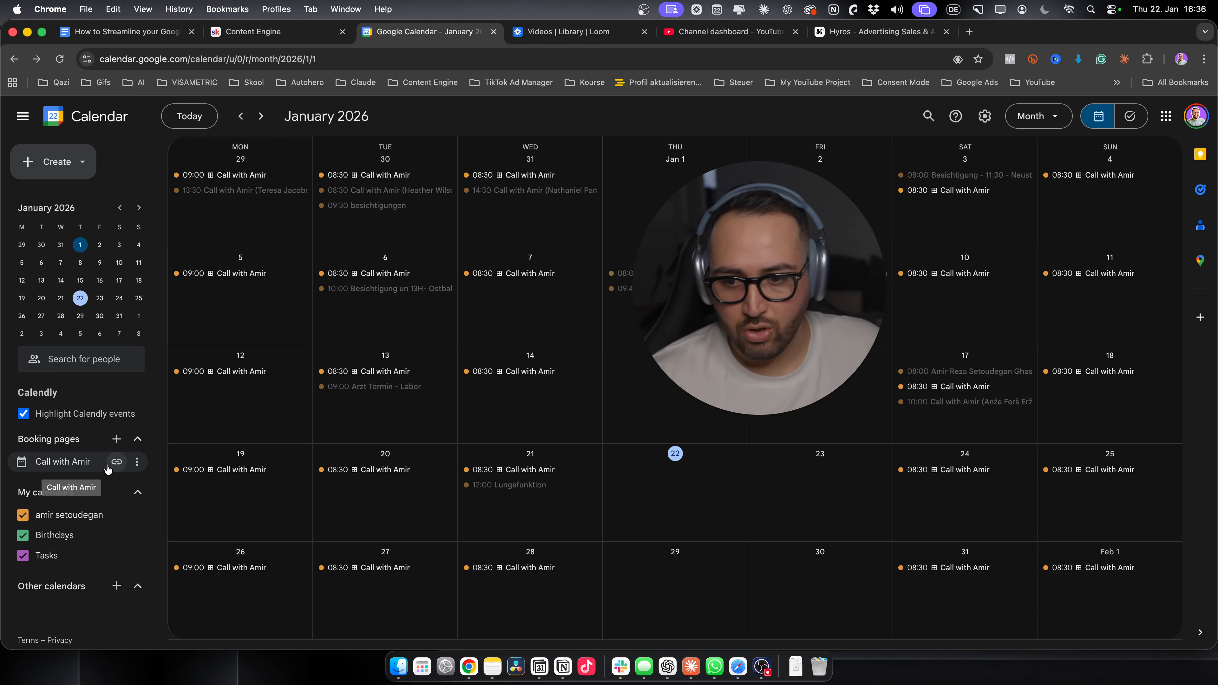
pyautogui.click(117, 462)
pyautogui.click(1204, 58)
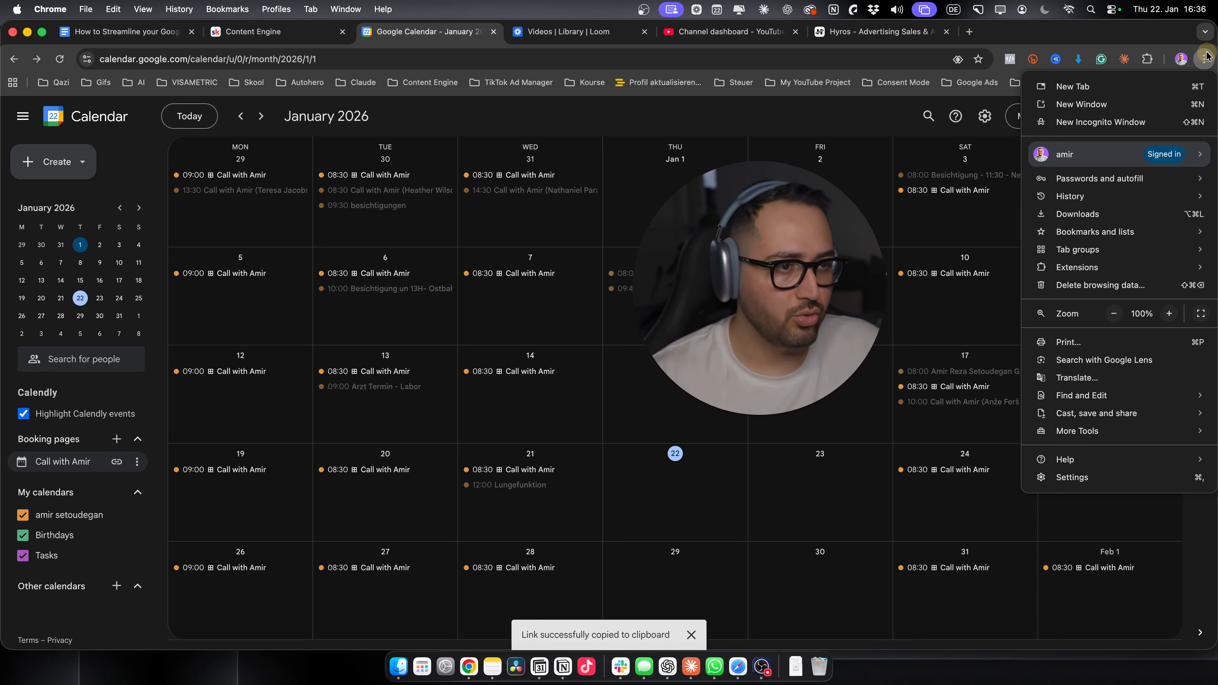
pyautogui.click(1136, 122)
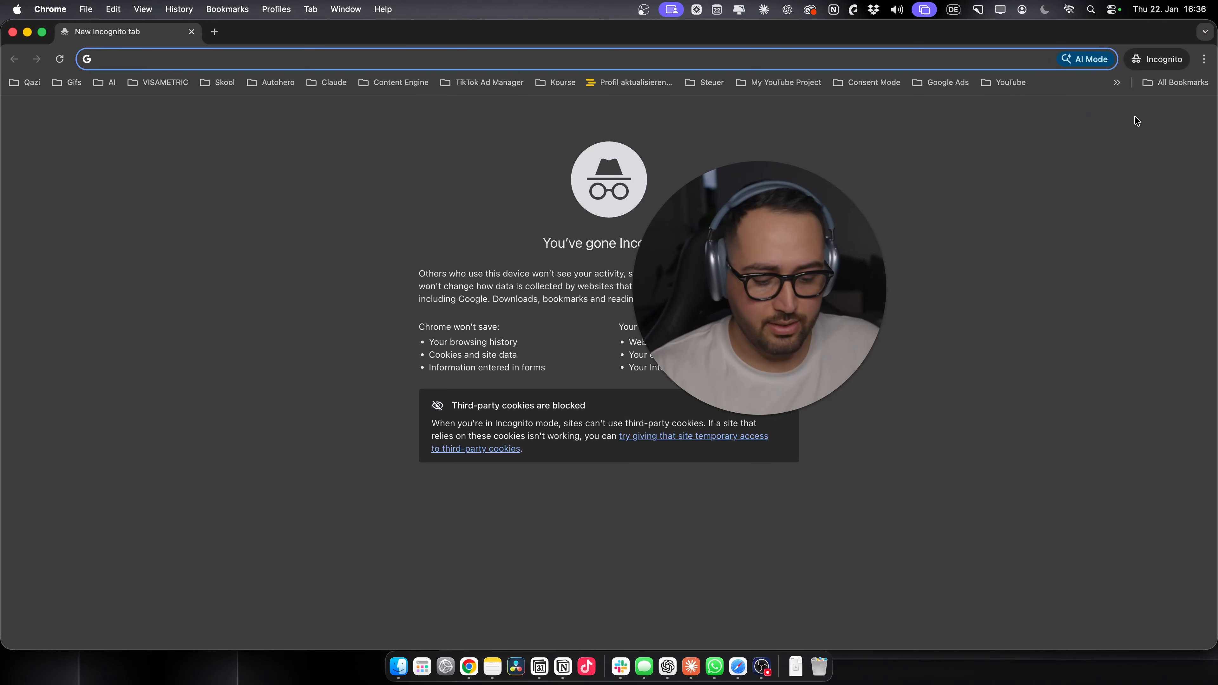
# Step: Load the Call with Amir booking page in Incognito from the copied link
pyautogui.press('cmd+v')
pyautogui.press('Return')
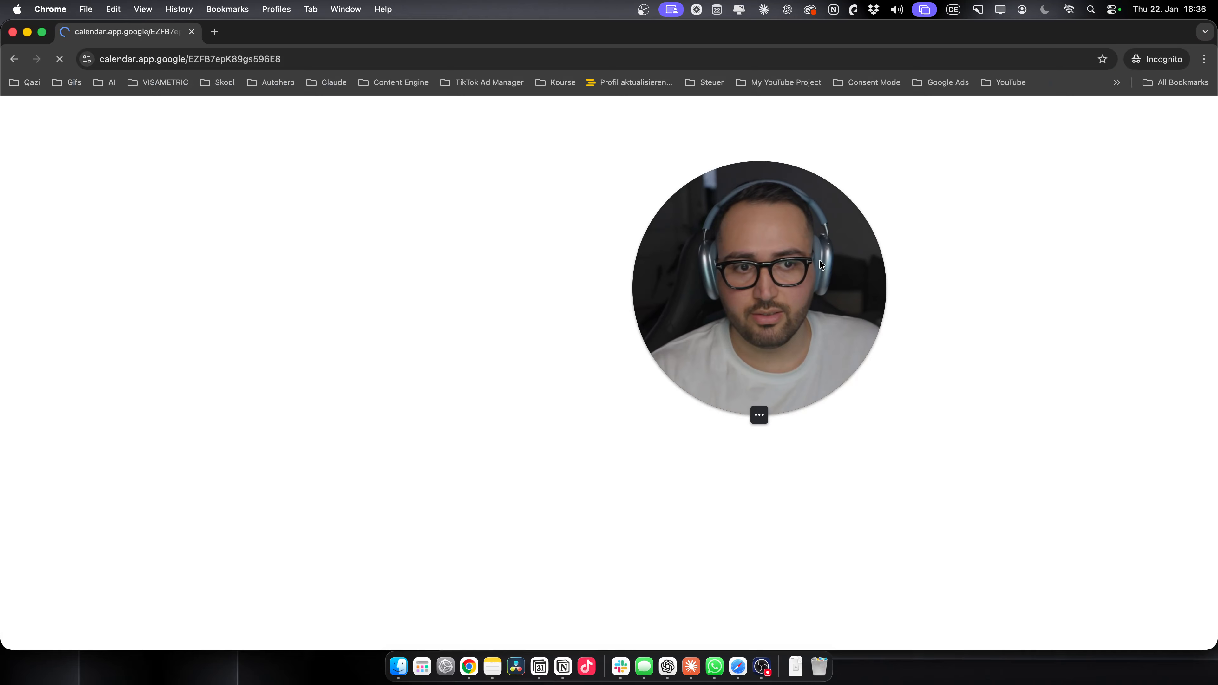
pyautogui.moveTo(820, 259); pyautogui.dragTo(317, 513)
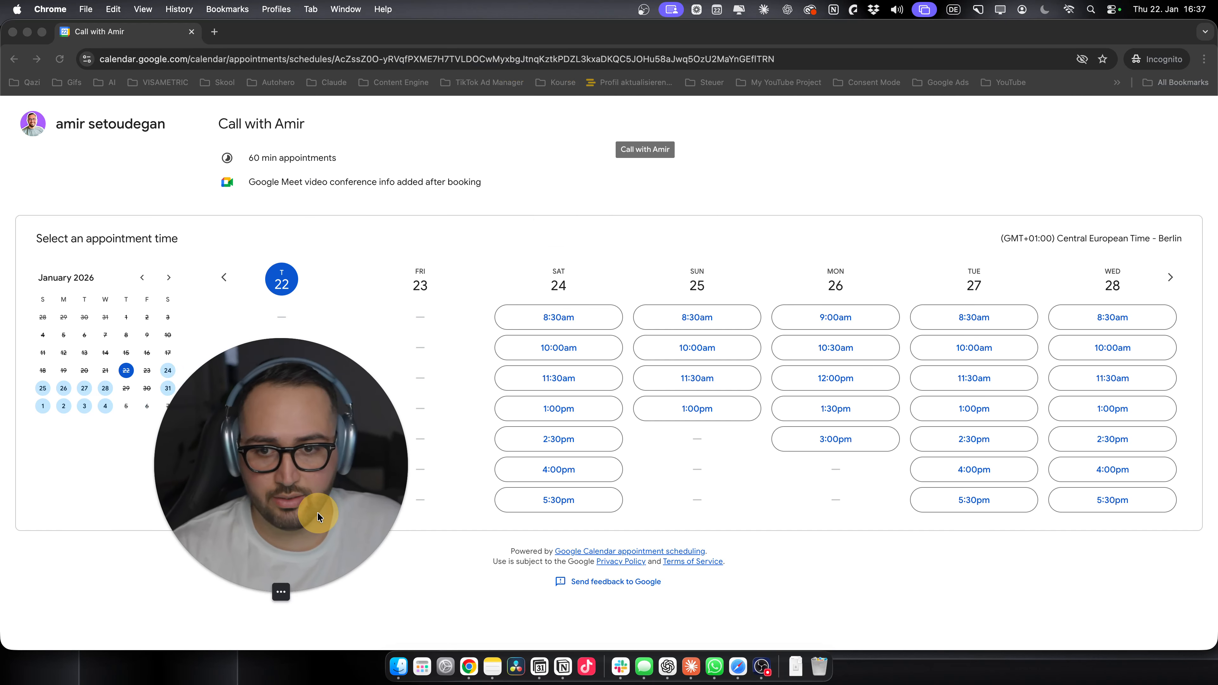
pyautogui.moveTo(315, 450); pyautogui.dragTo(372, 426)
# Step: Review the open 60-minute slots for 24–28 January, then minimize the Incognito window
pyautogui.click(93, 455)
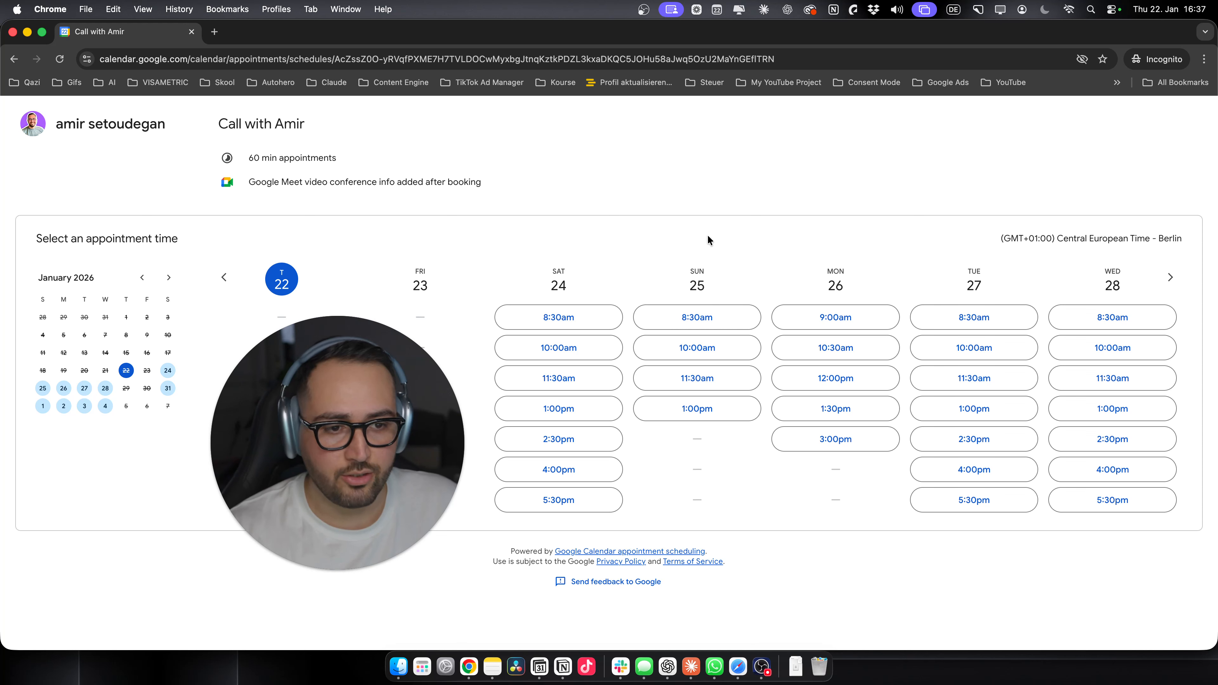
pyautogui.moveTo(350, 419); pyautogui.dragTo(325, 422)
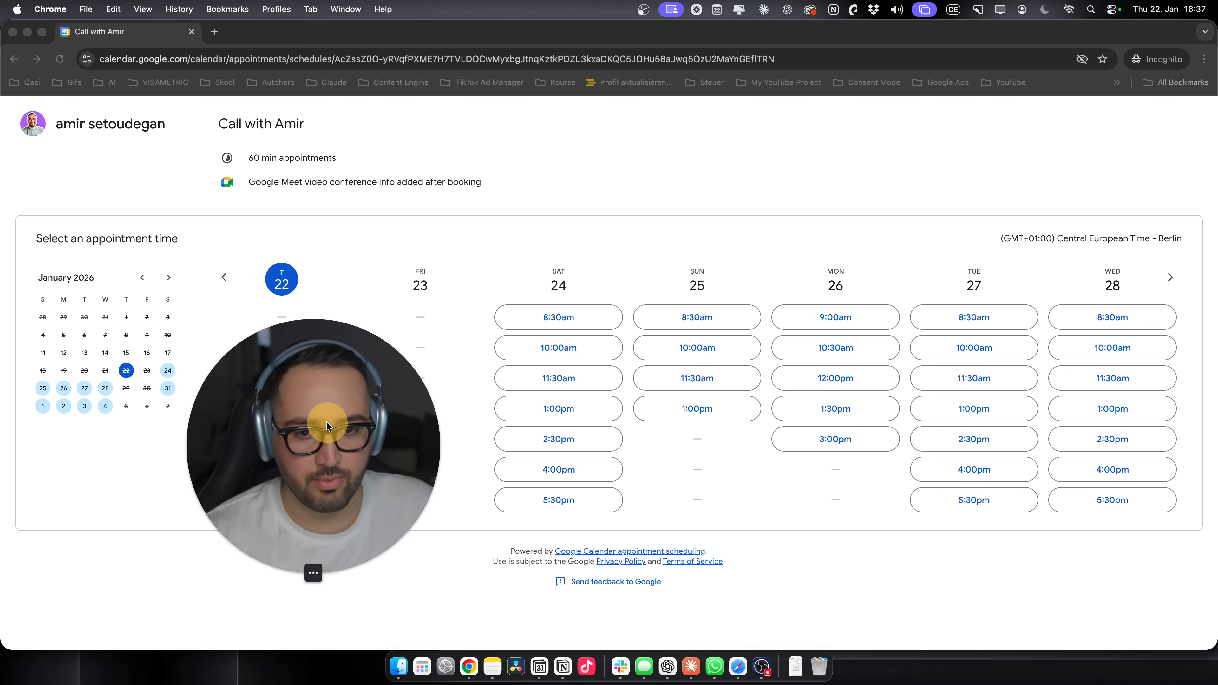
pyautogui.click(840, 229)
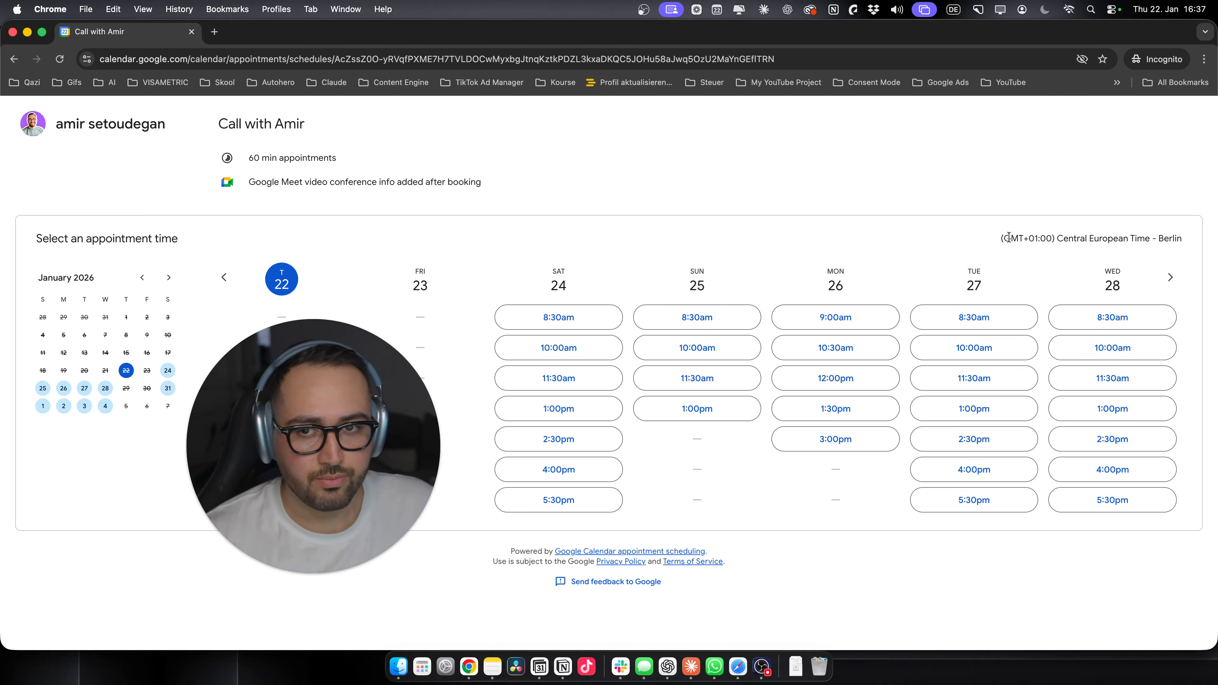
pyautogui.click(28, 33)
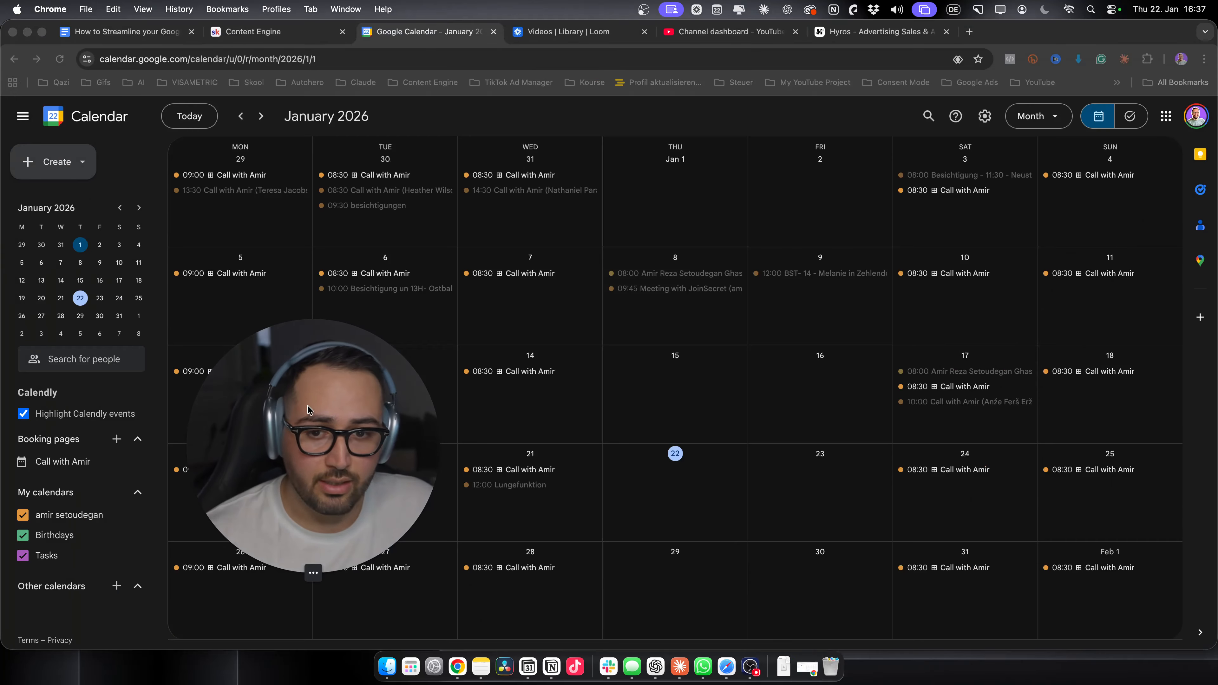
# Step: Open the Call with Amir details card from the sidebar's Booking pages list
pyautogui.moveTo(312, 403); pyautogui.dragTo(896, 255)
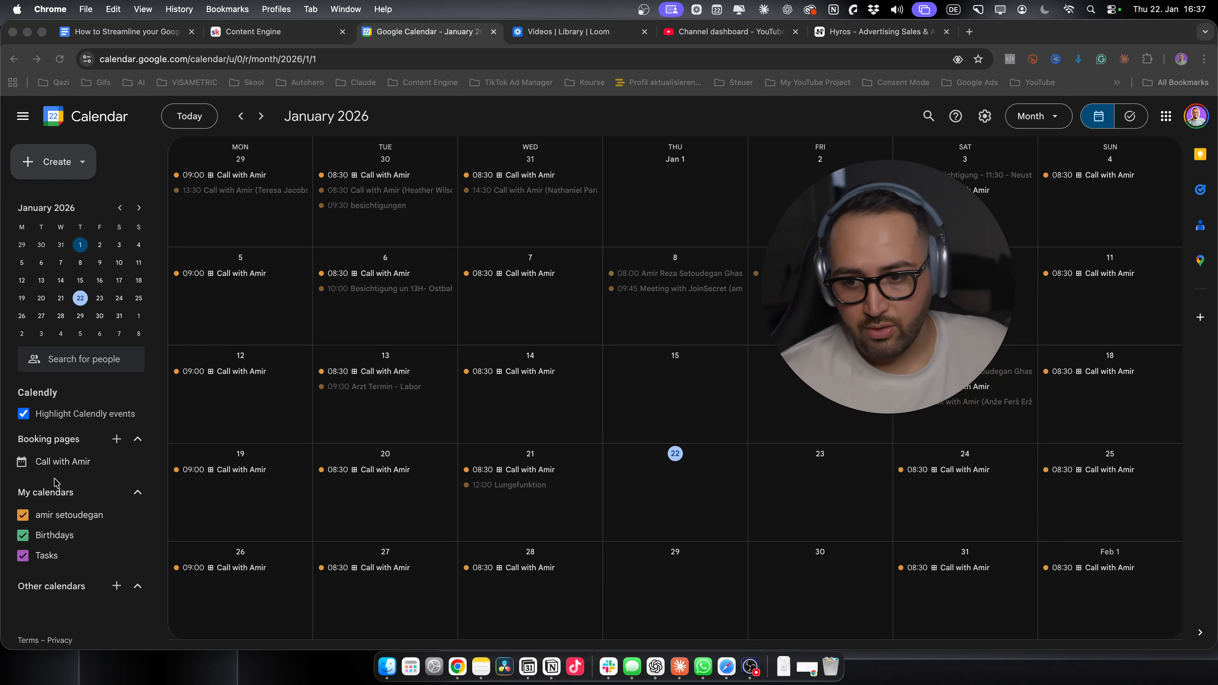
pyautogui.click(54, 461)
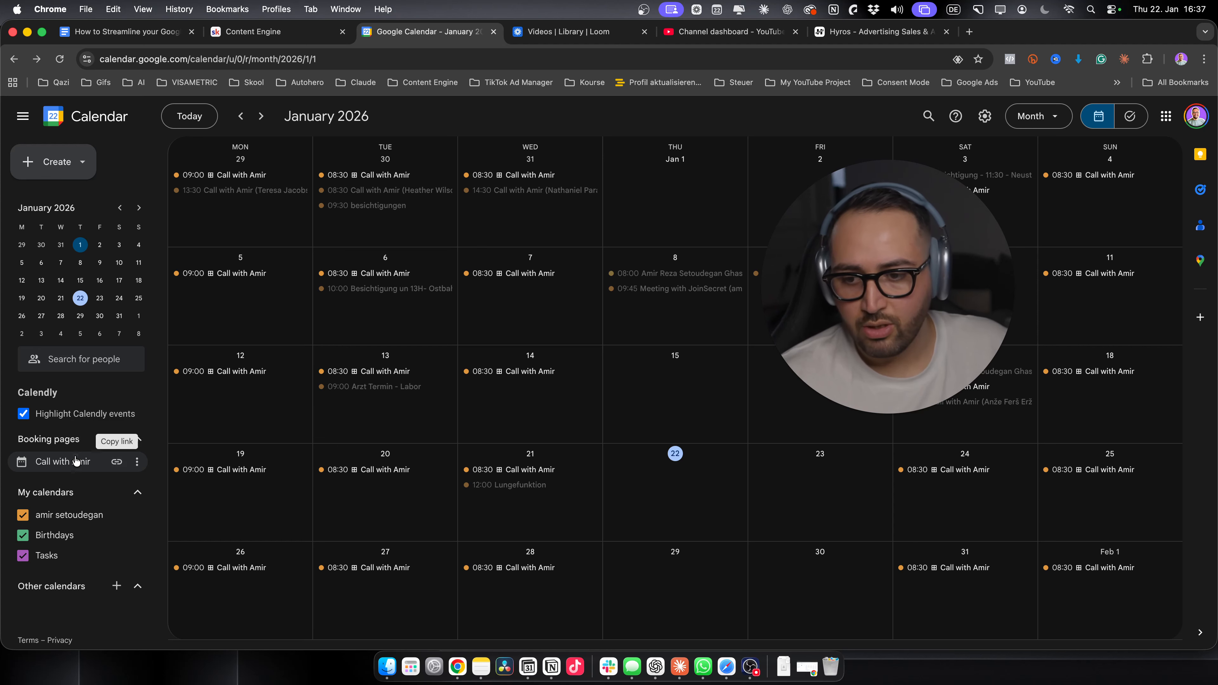
pyautogui.click(88, 472)
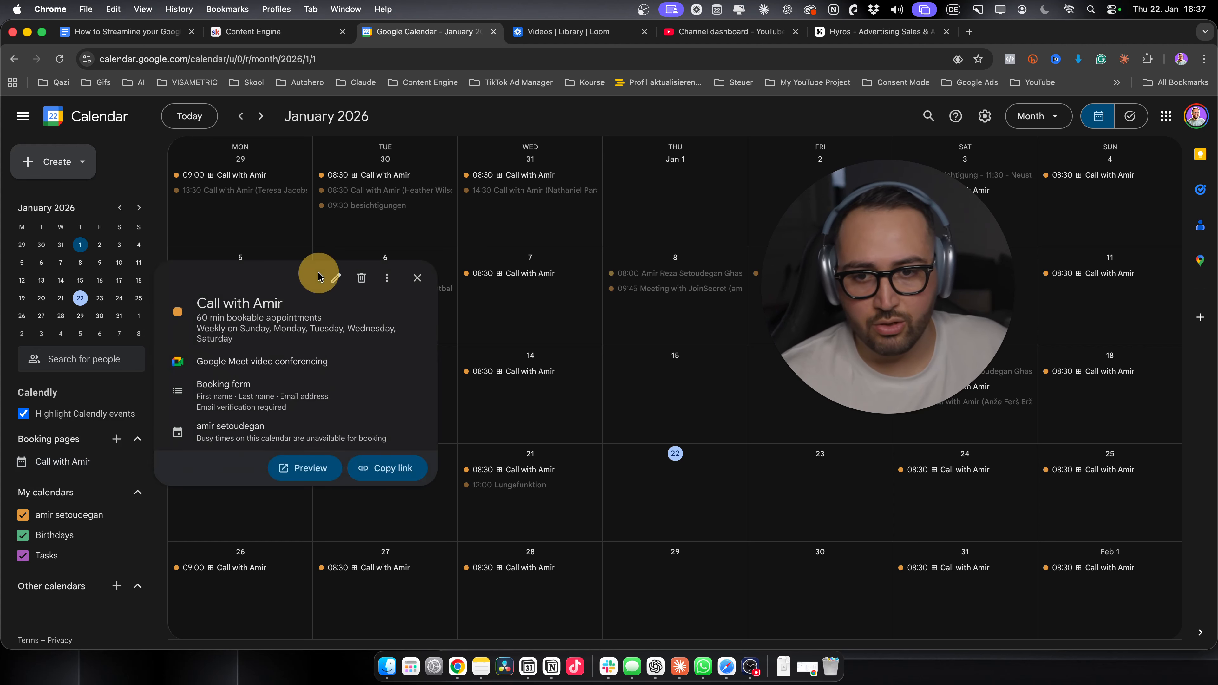
# Step: Edit the Call with Amir schedule and add a second Monday slot of 18:00–19:00
pyautogui.click(336, 277)
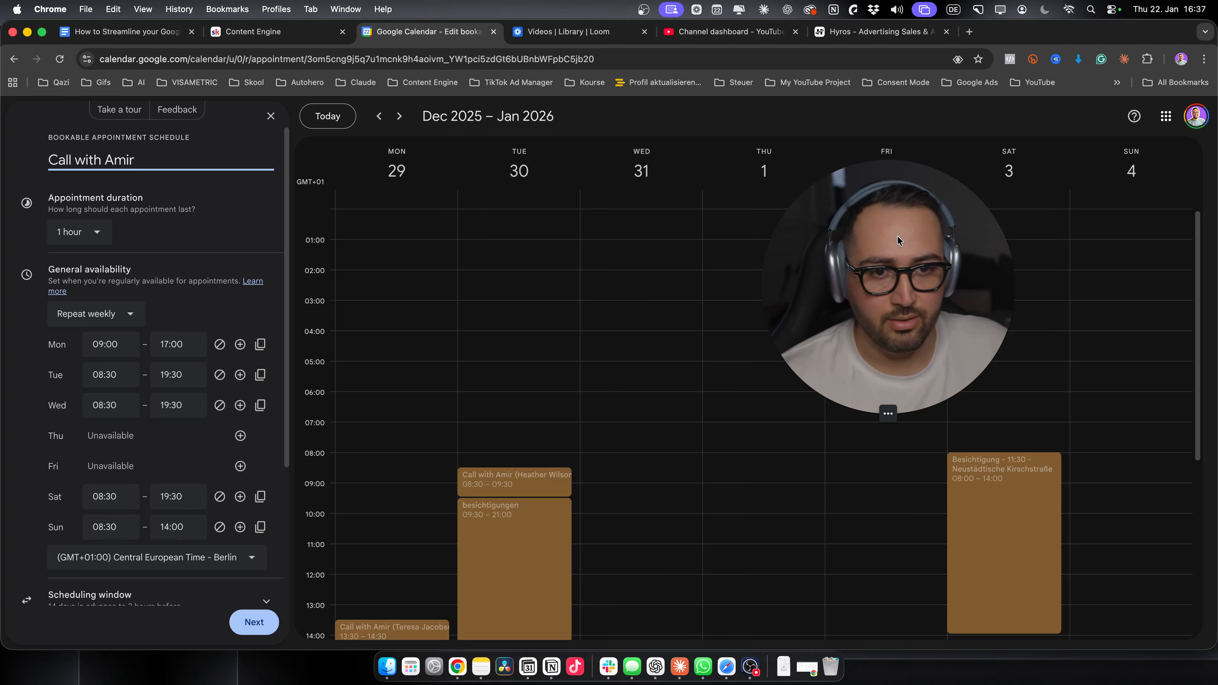
pyautogui.scroll(-3, 556, 365)
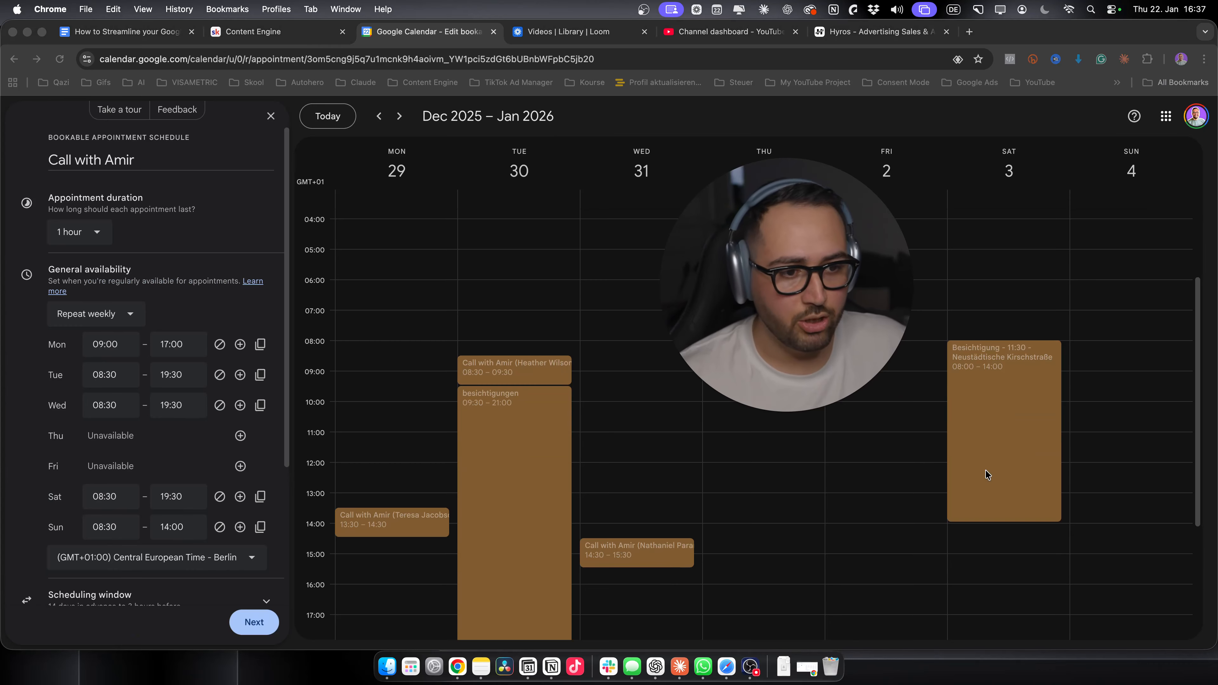
pyautogui.scroll(-2, 865, 443)
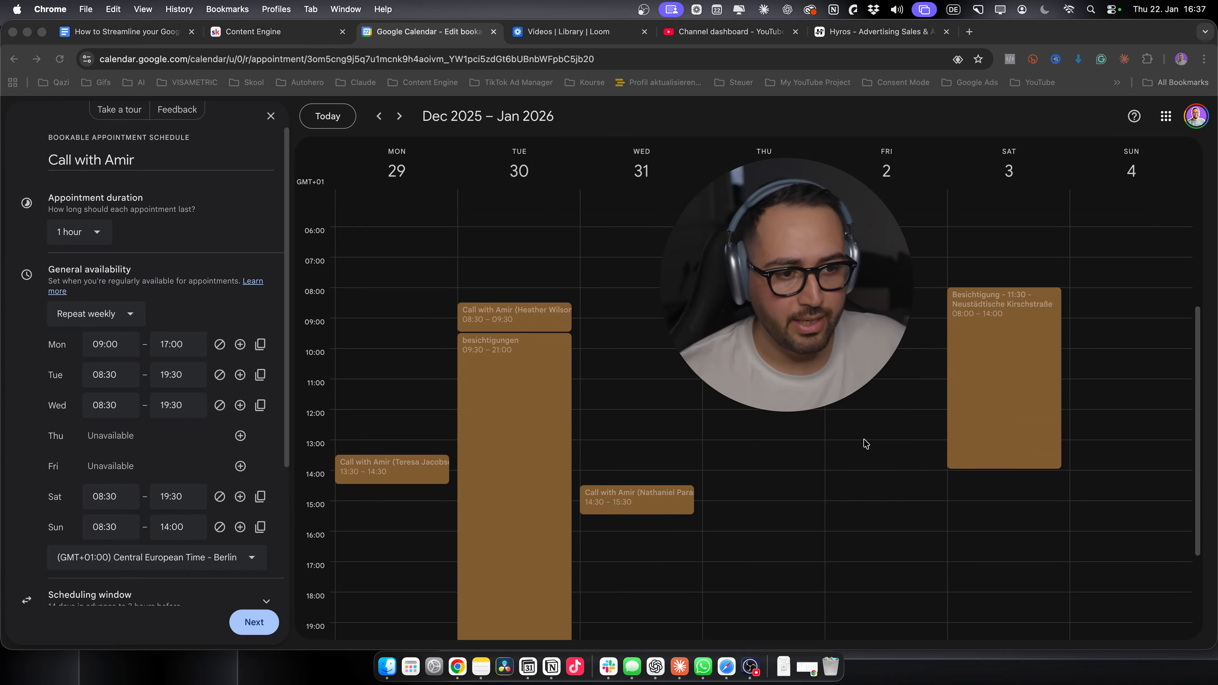
pyautogui.click(122, 450)
pyautogui.moveTo(88, 438); pyautogui.dragTo(166, 466)
pyautogui.click(125, 463)
pyautogui.scroll(-1, 124, 463)
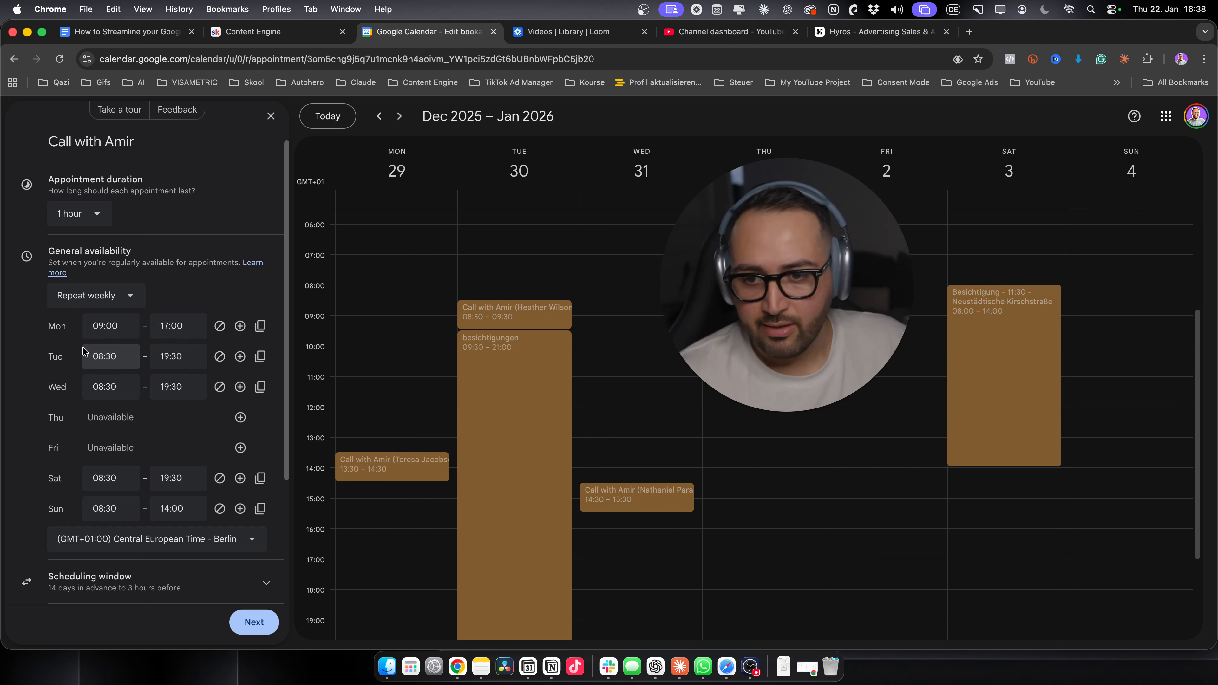
pyautogui.click(239, 326)
# Step: Change Monday's first availability slot to end at 12:00
pyautogui.click(138, 362)
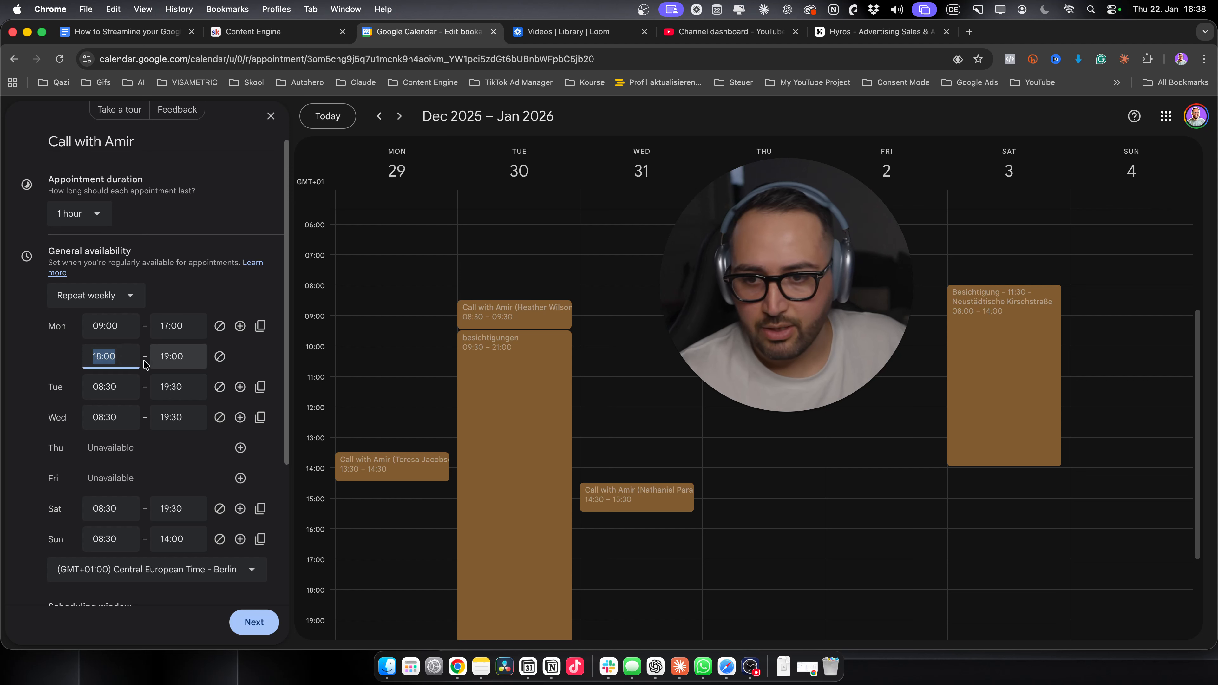
pyautogui.click(173, 326)
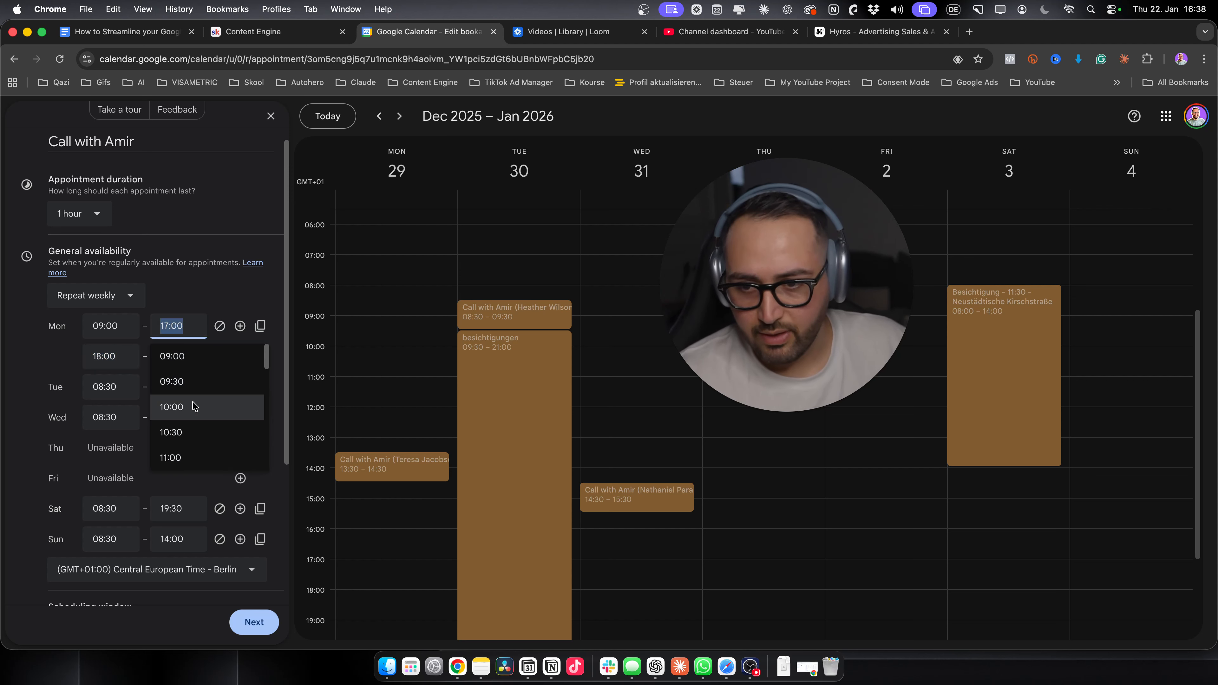
pyautogui.scroll(5, 199, 391)
pyautogui.click(192, 422)
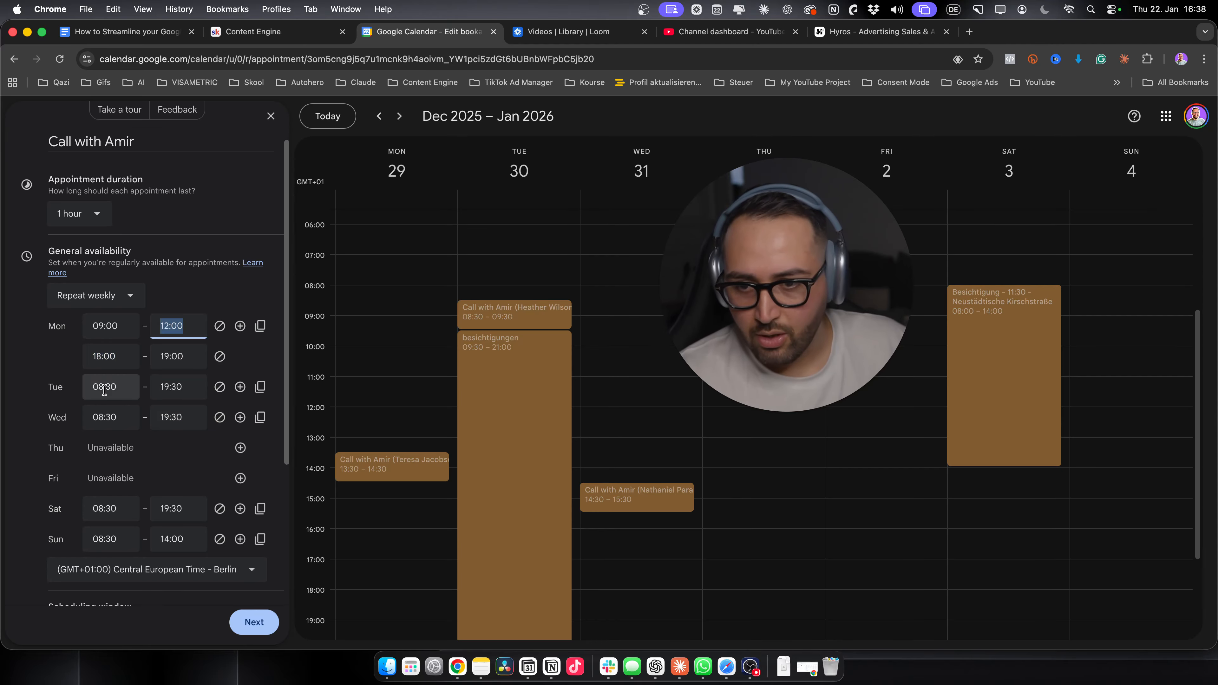
pyautogui.click(111, 354)
pyautogui.scroll(3, 130, 428)
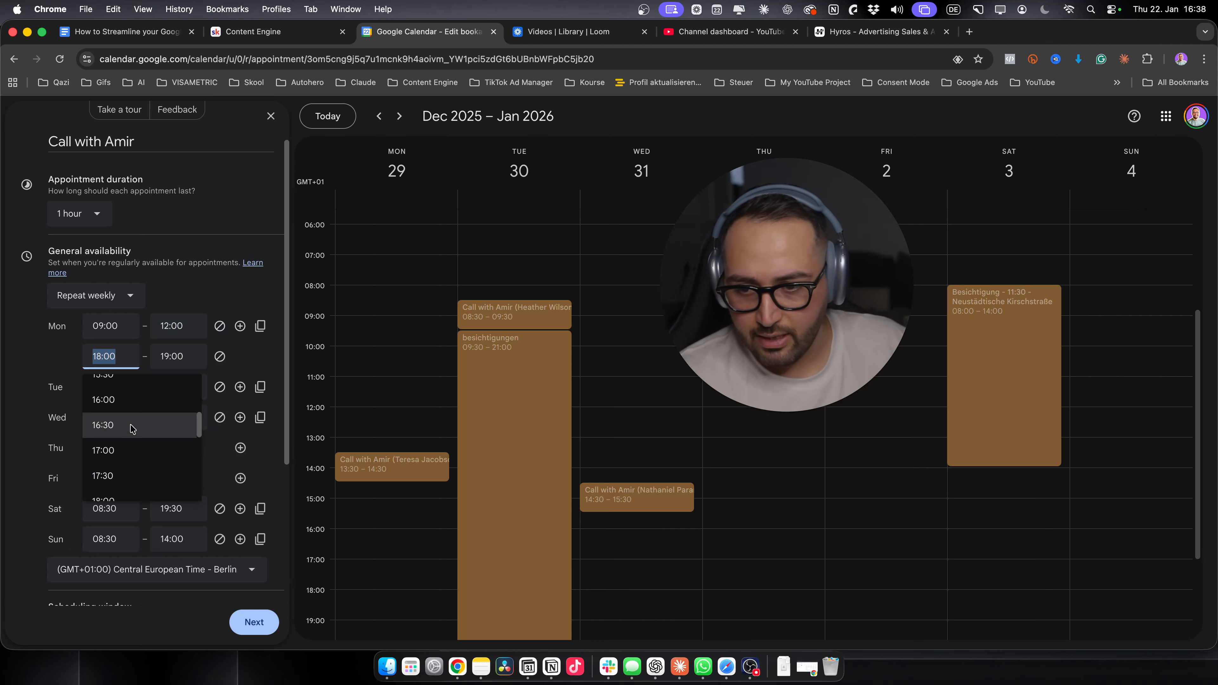
# Step: Set Monday's second slot to 13:00–19:00, then remove it, leaving only 09:00–12:00
pyautogui.click(126, 391)
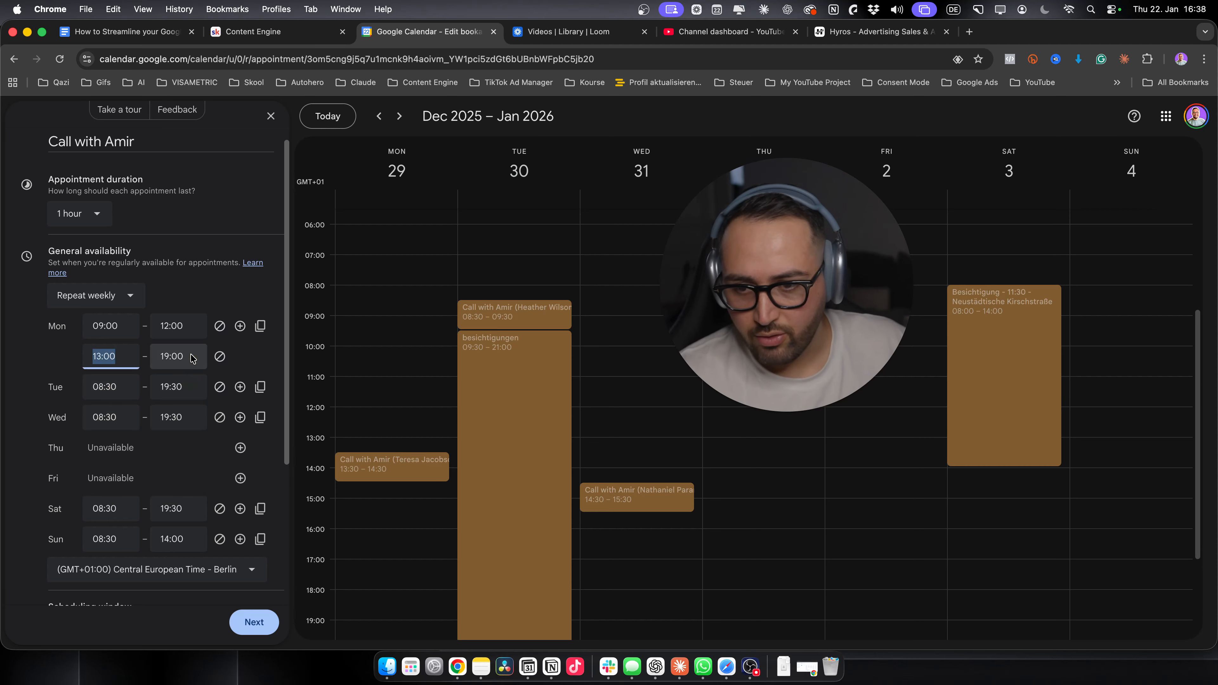
pyautogui.click(177, 356)
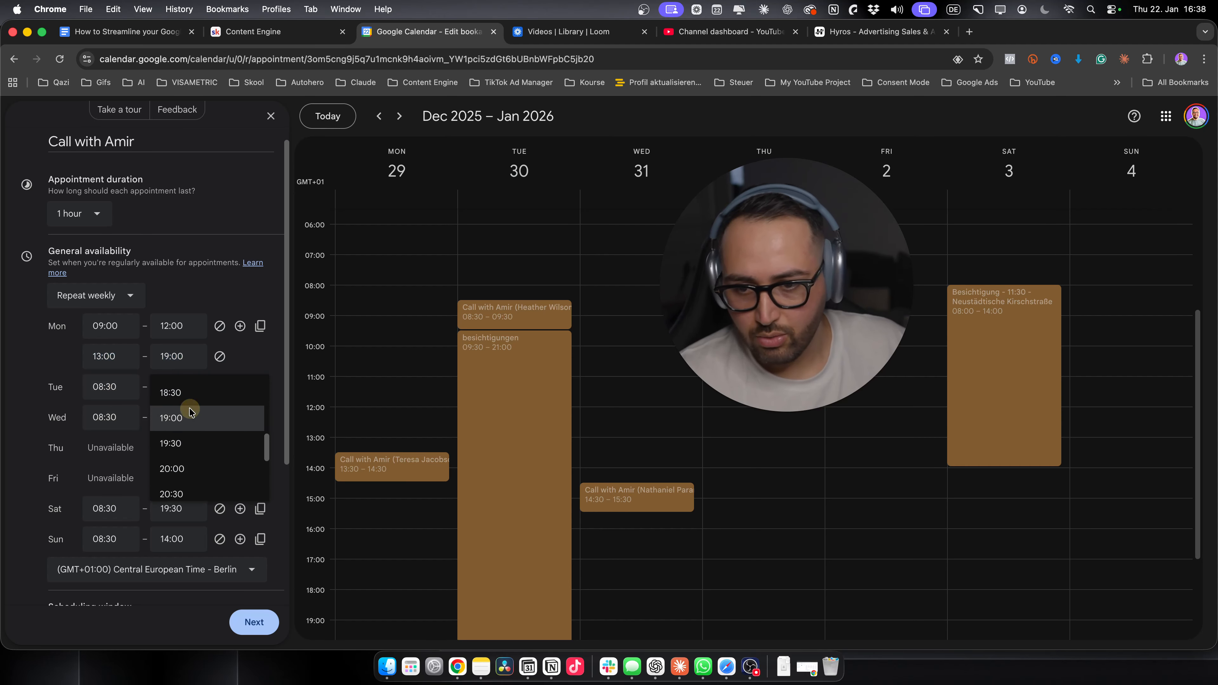
pyautogui.click(189, 411)
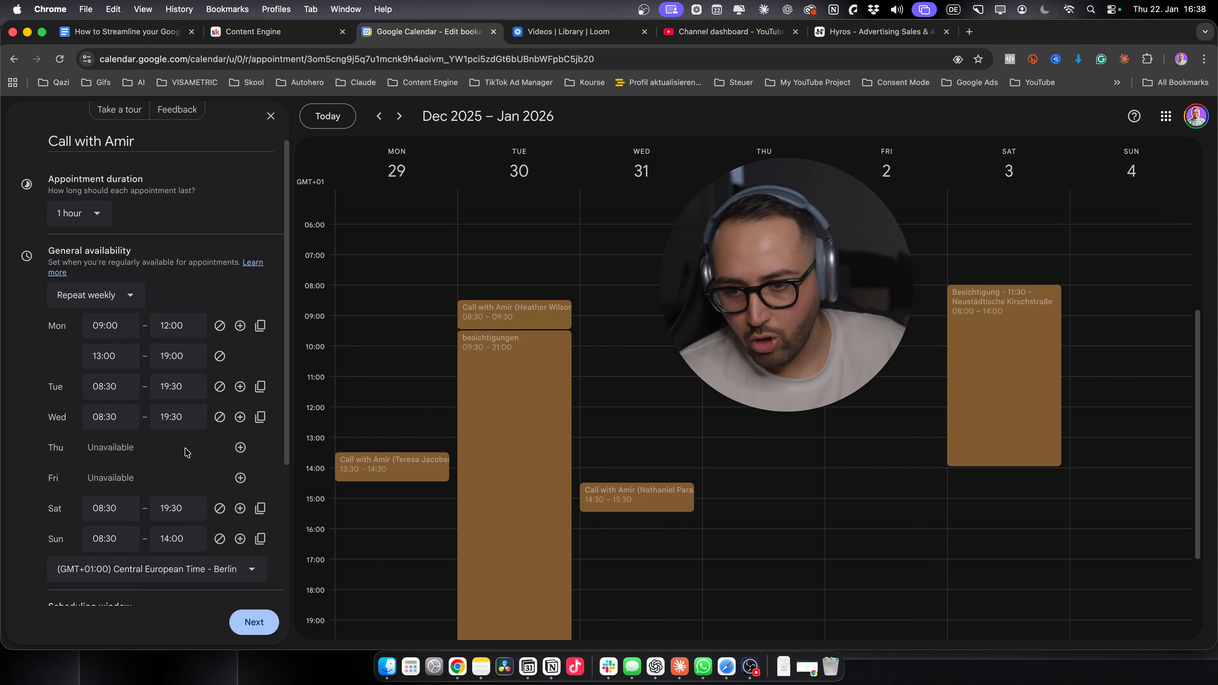
pyautogui.scroll(-1, 213, 532)
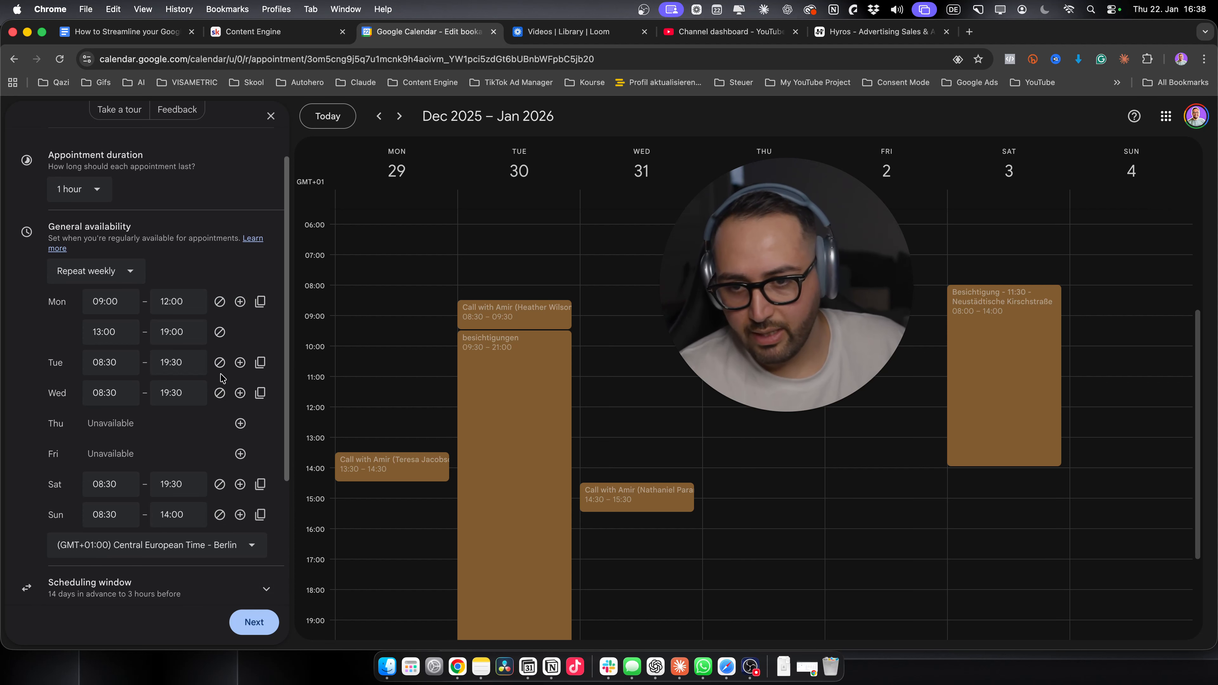
pyautogui.click(221, 332)
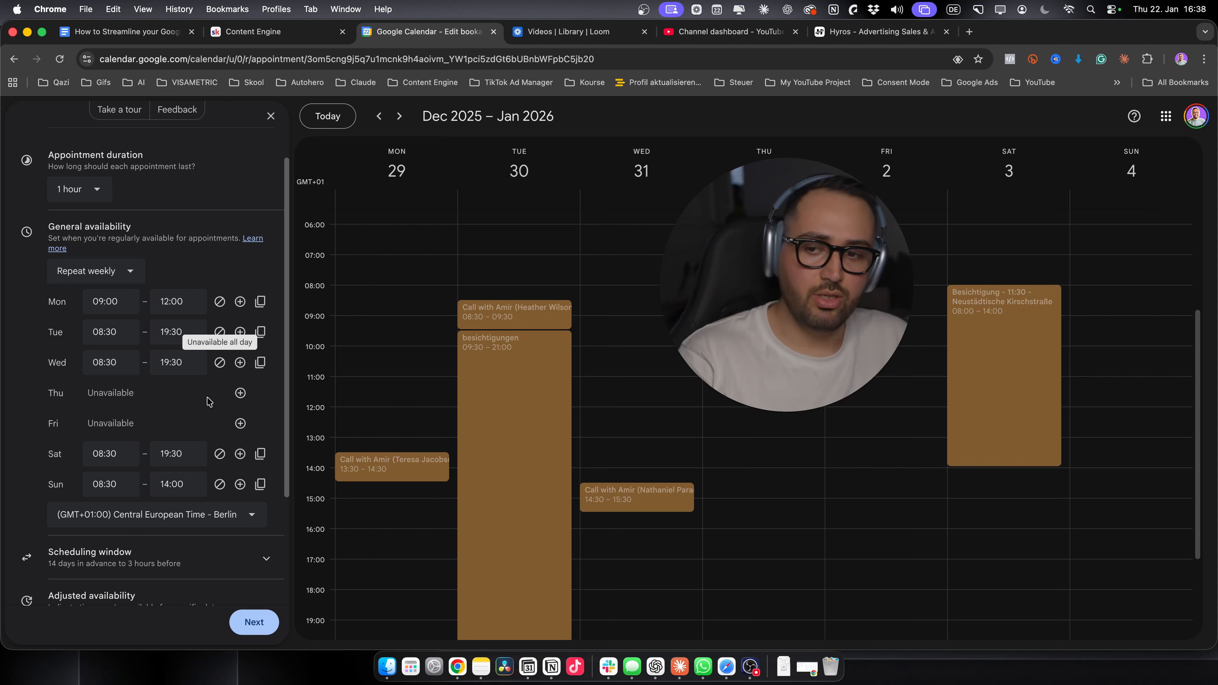
pyautogui.scroll(-2, 46, 368)
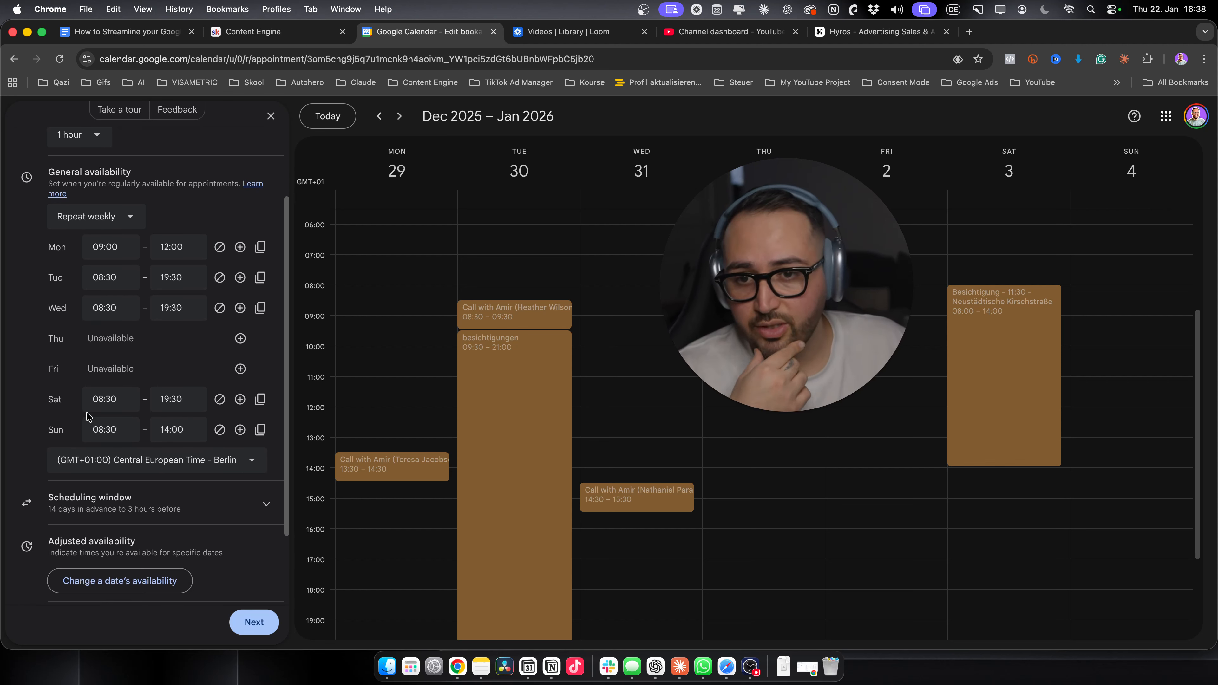
pyautogui.scroll(3, 167, 326)
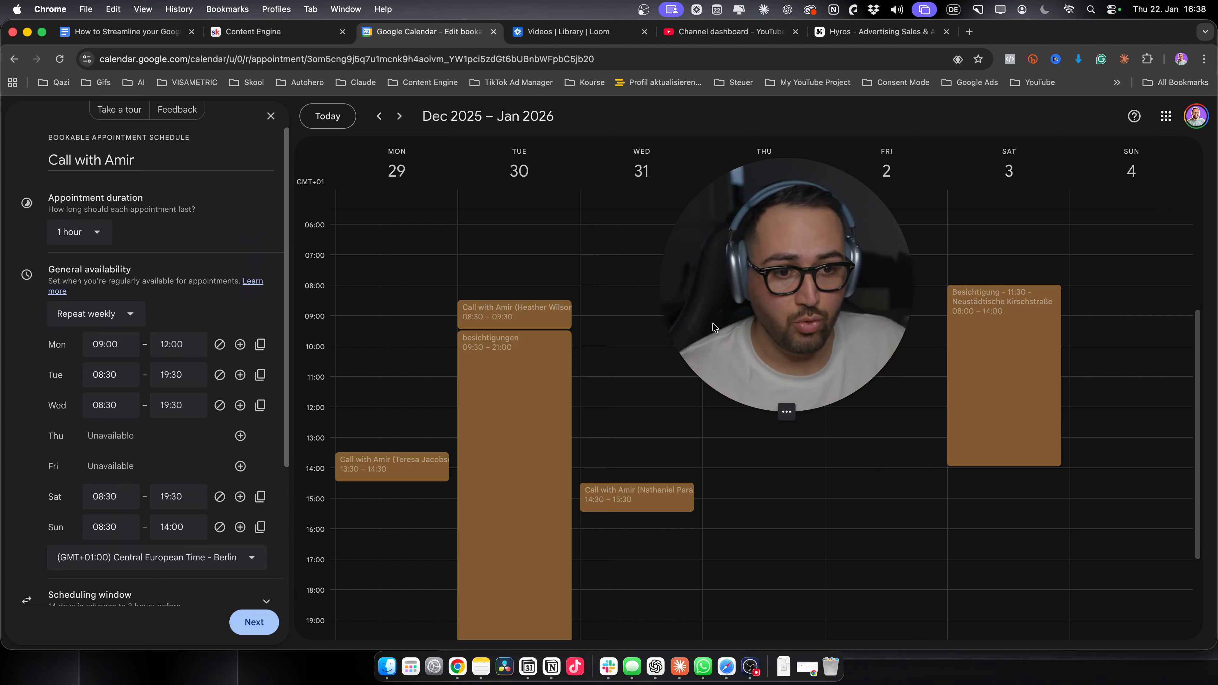
pyautogui.moveTo(713, 326); pyautogui.dragTo(771, 255)
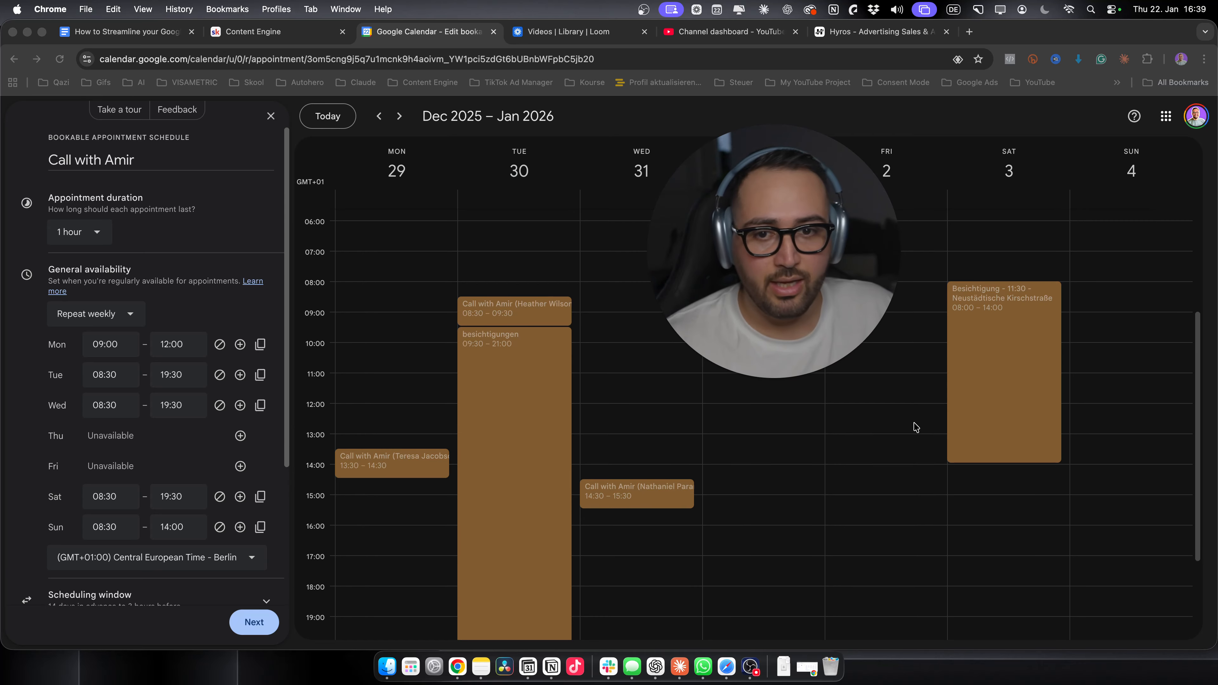
# Step: Advance the calendar a week, then jump back to the current week of January 19–25
pyautogui.scroll(-5, 917, 427)
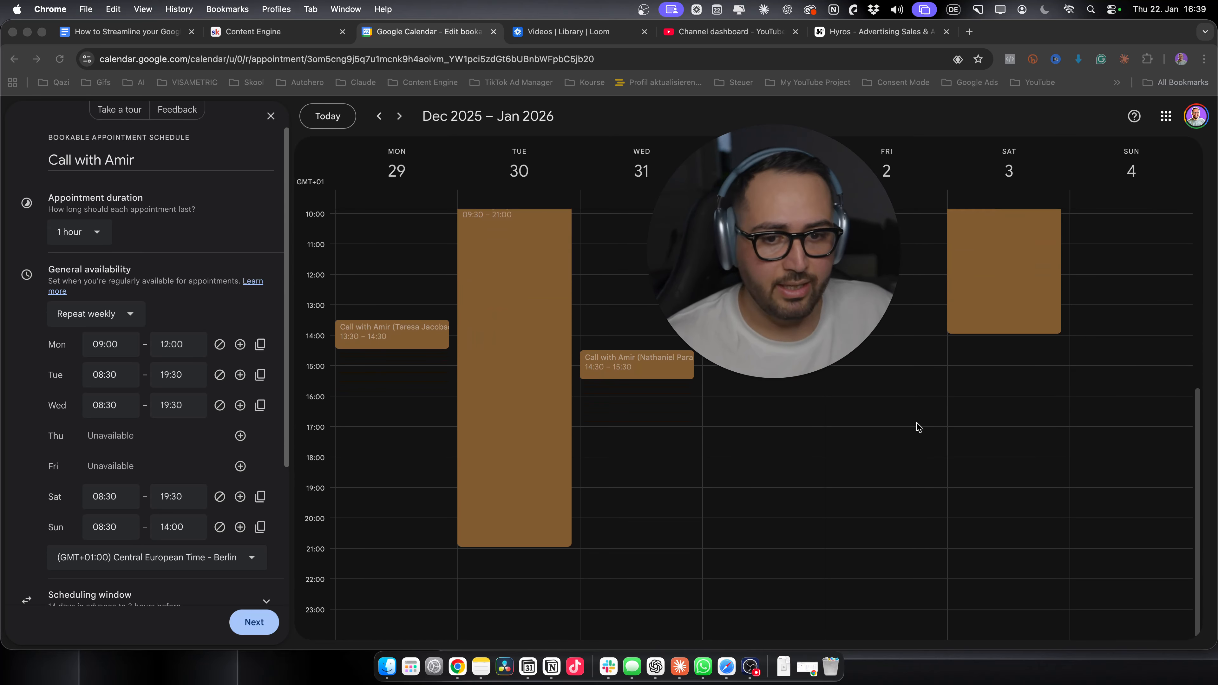
pyautogui.scroll(5, 853, 423)
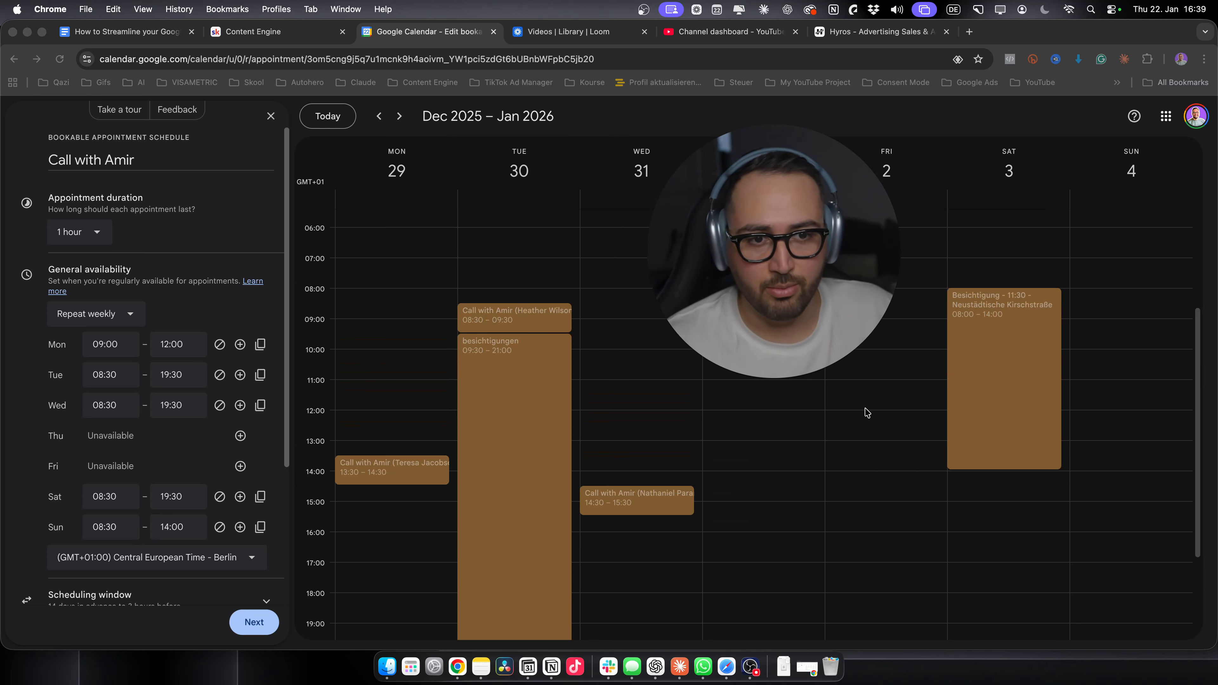
pyautogui.click(403, 117)
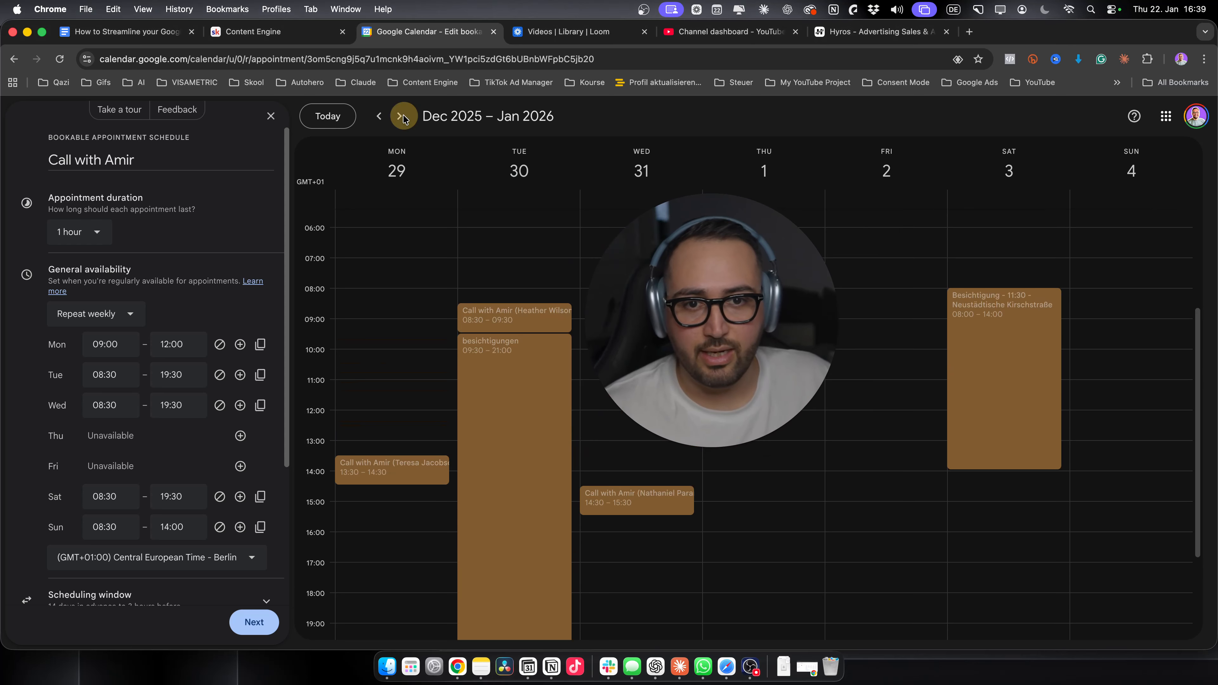
pyautogui.click(401, 116)
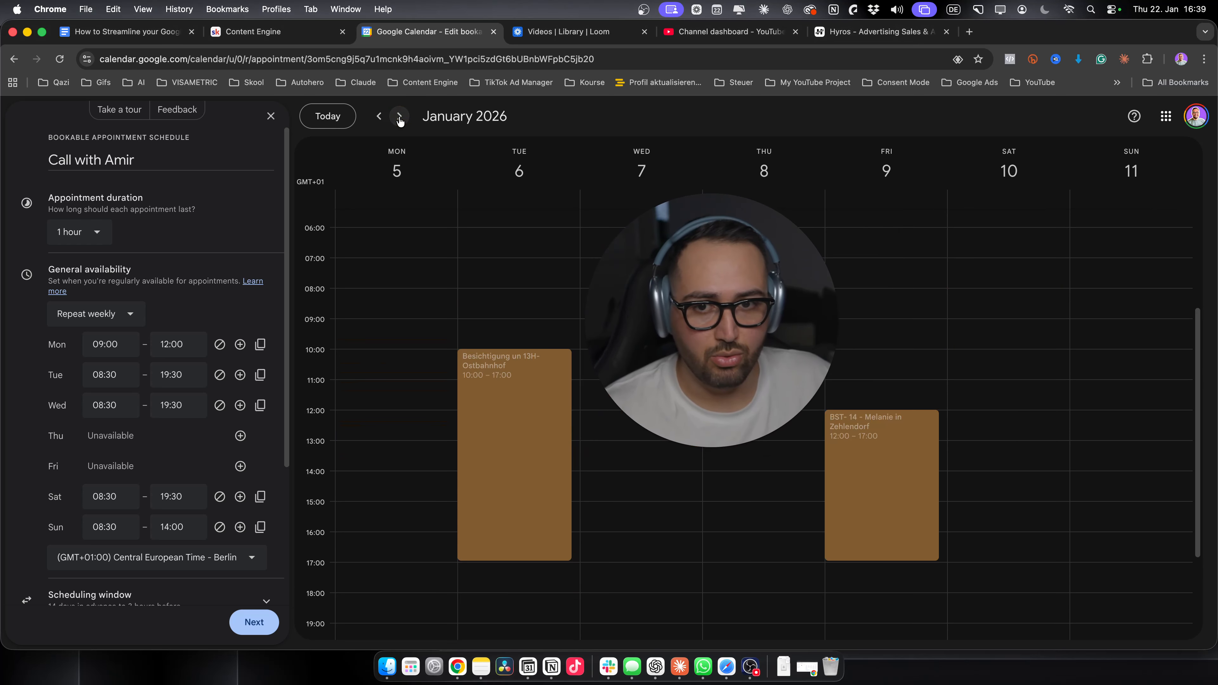
pyautogui.click(327, 116)
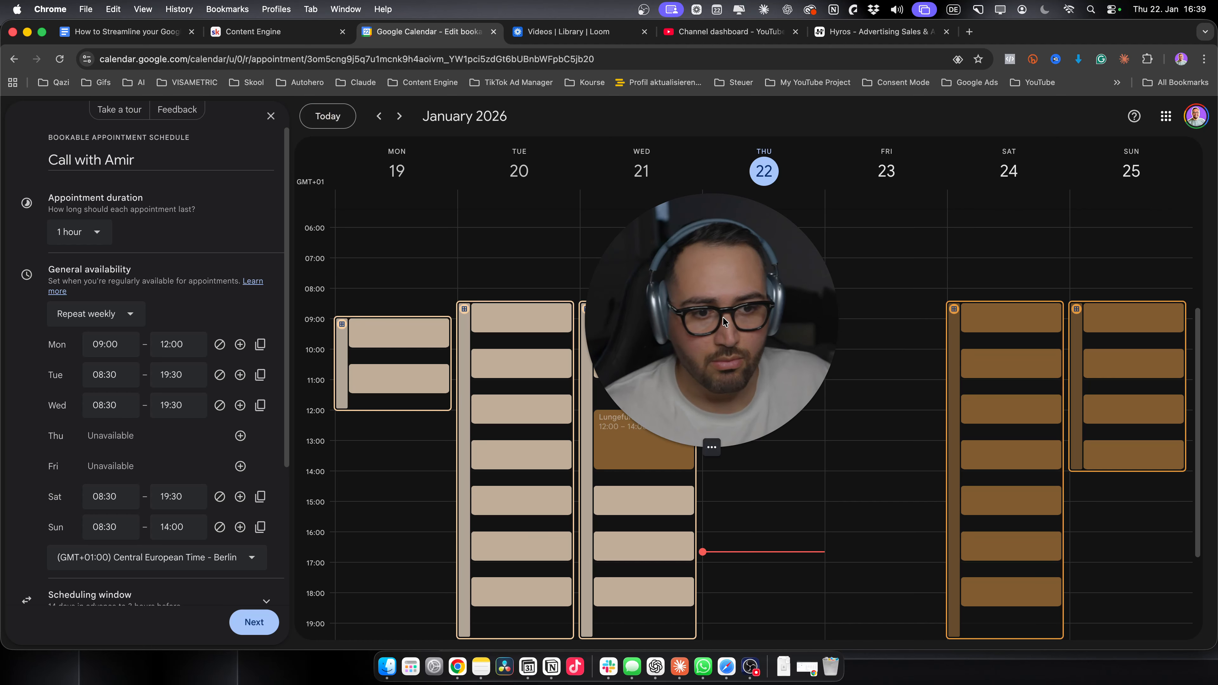
# Step: View the details of the Wednesday Lungefunktion event
pyautogui.moveTo(722, 316); pyautogui.dragTo(836, 301)
pyautogui.scroll(-1, 719, 446)
pyautogui.click(601, 434)
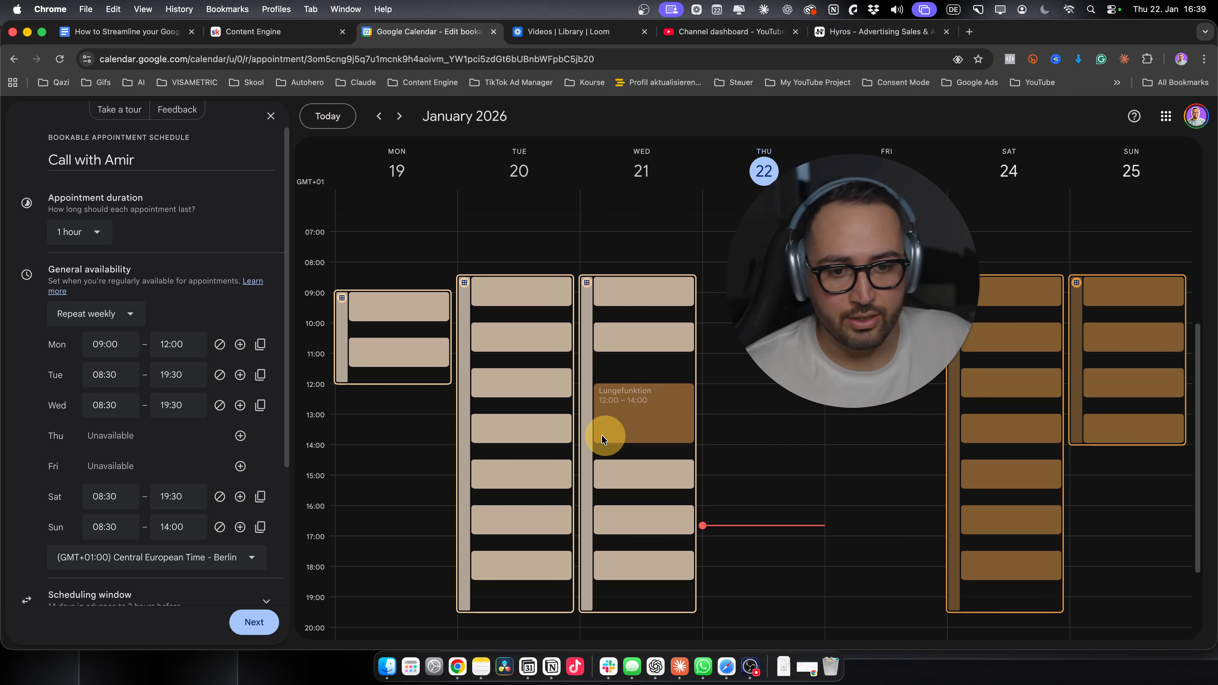
pyautogui.moveTo(853, 251); pyautogui.dragTo(1037, 264)
pyautogui.click(702, 455)
pyautogui.click(649, 406)
pyautogui.click(641, 403)
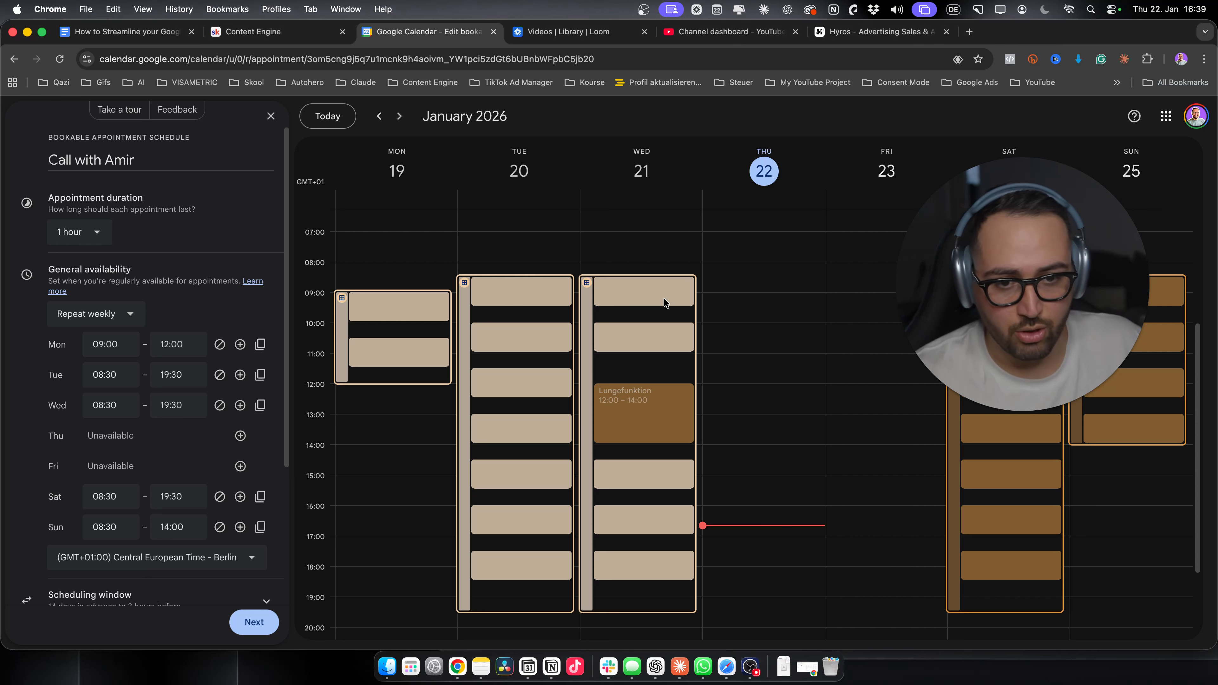
pyautogui.click(603, 440)
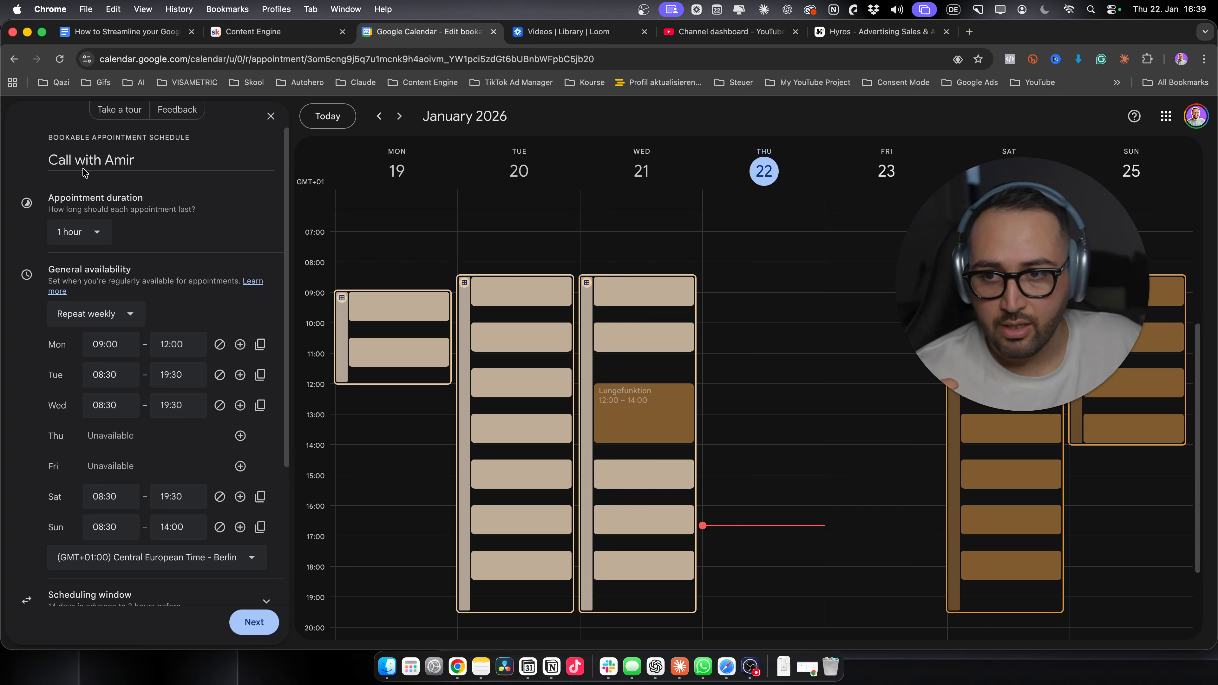
pyautogui.moveTo(50, 133); pyautogui.dragTo(196, 141)
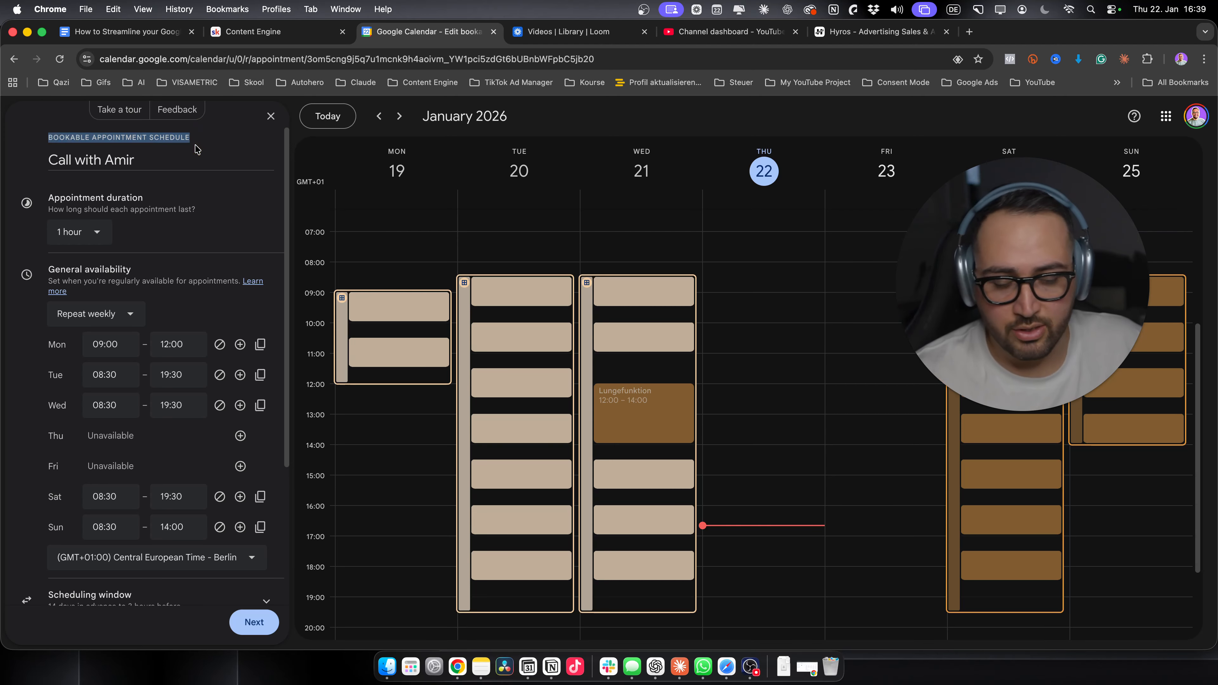
pyautogui.click(197, 150)
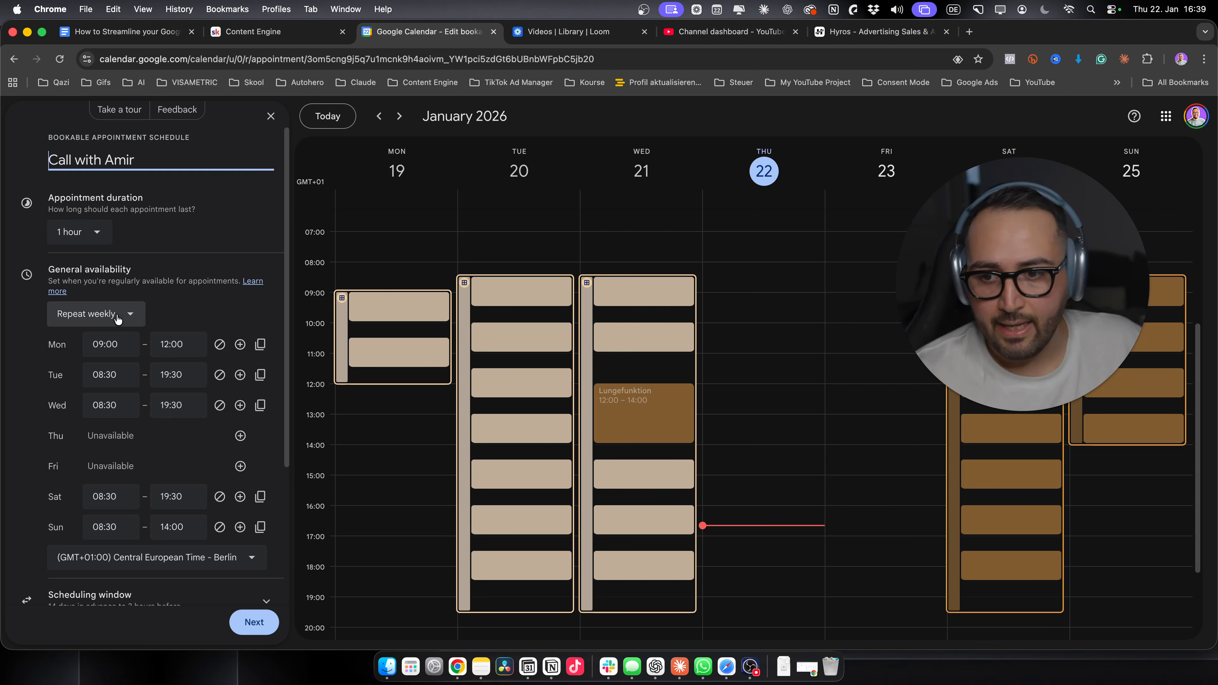
pyautogui.click(97, 316)
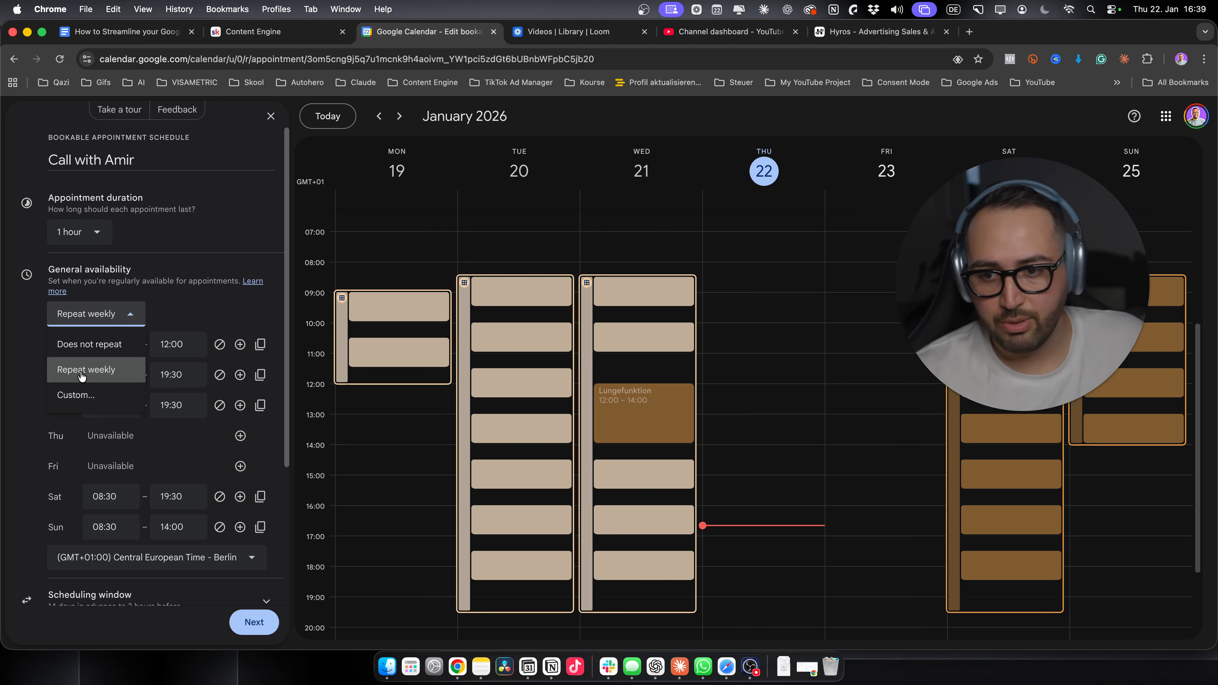
pyautogui.moveTo(964, 275); pyautogui.dragTo(738, 280)
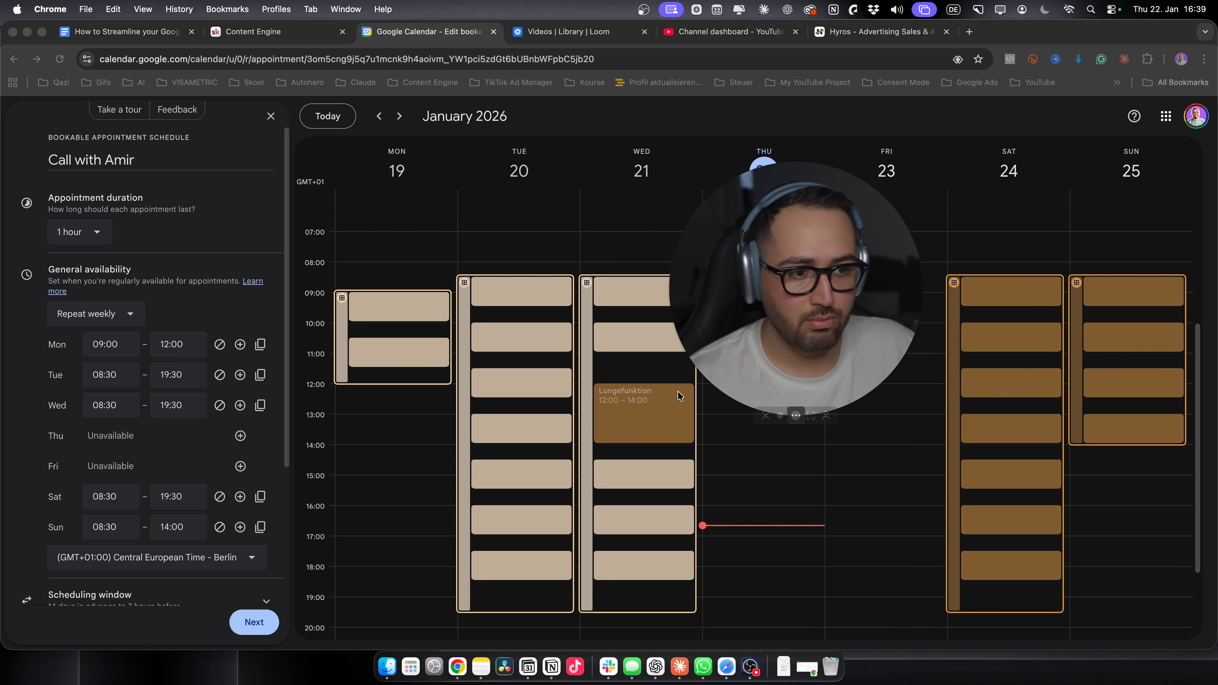
pyautogui.scroll(6, 780, 495)
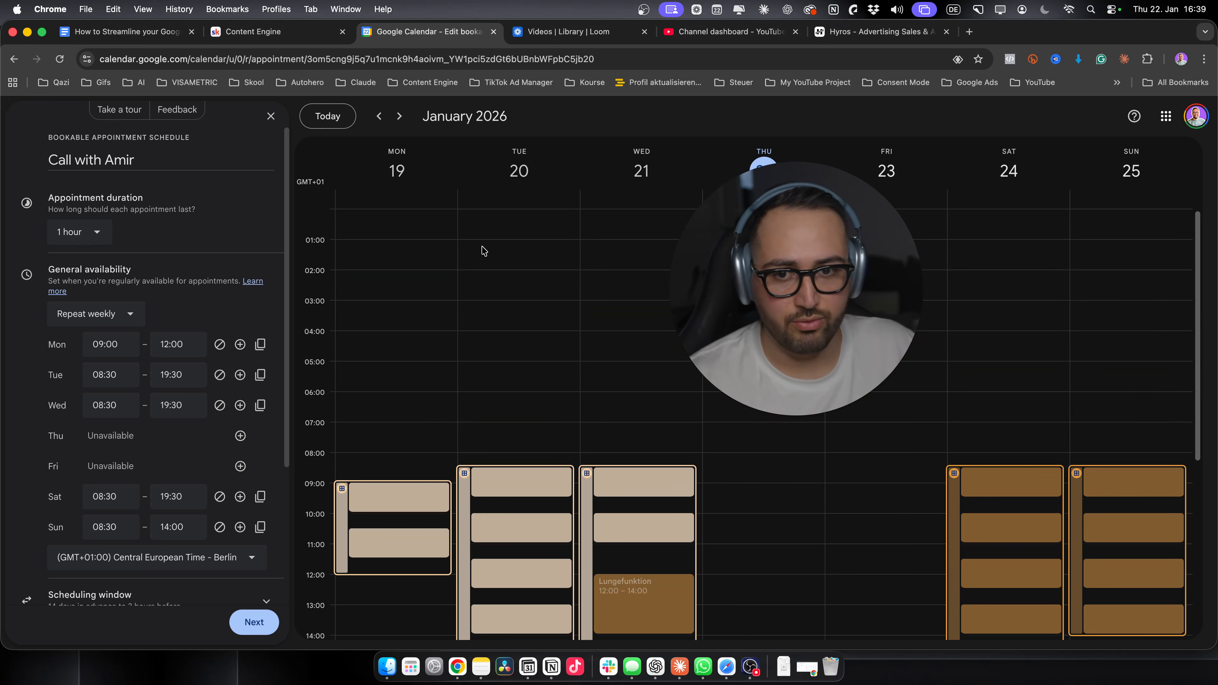
pyautogui.click(399, 116)
pyautogui.scroll(-3, 443, 251)
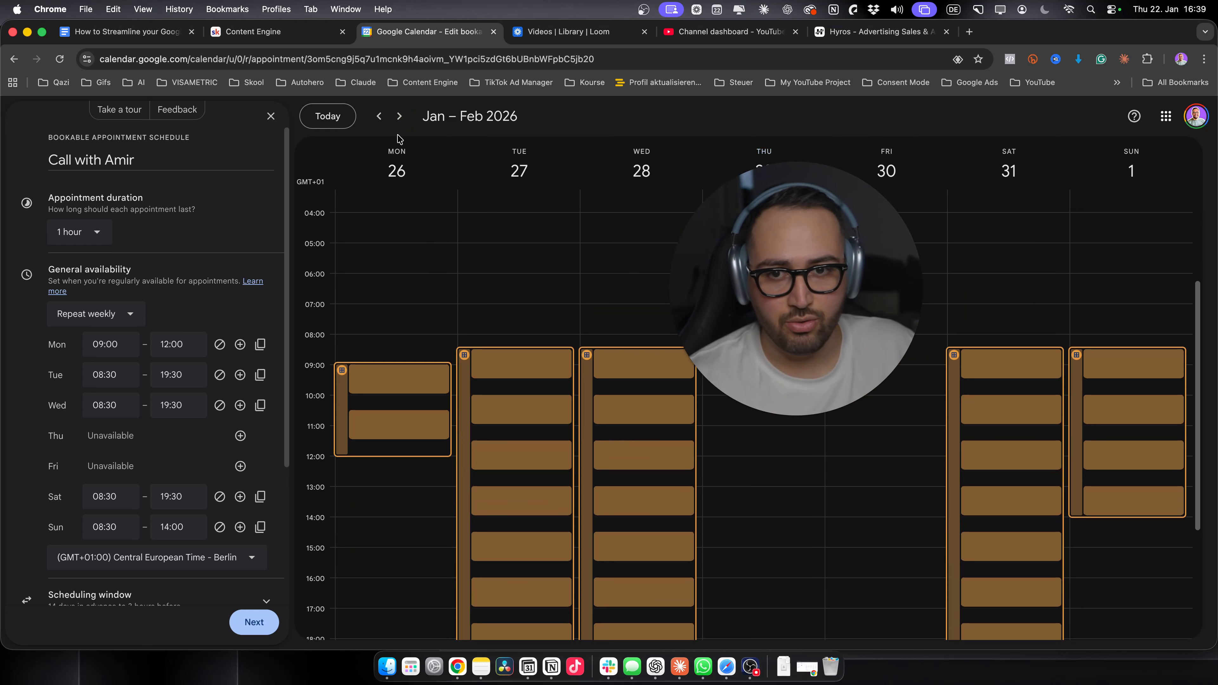
pyautogui.click(377, 116)
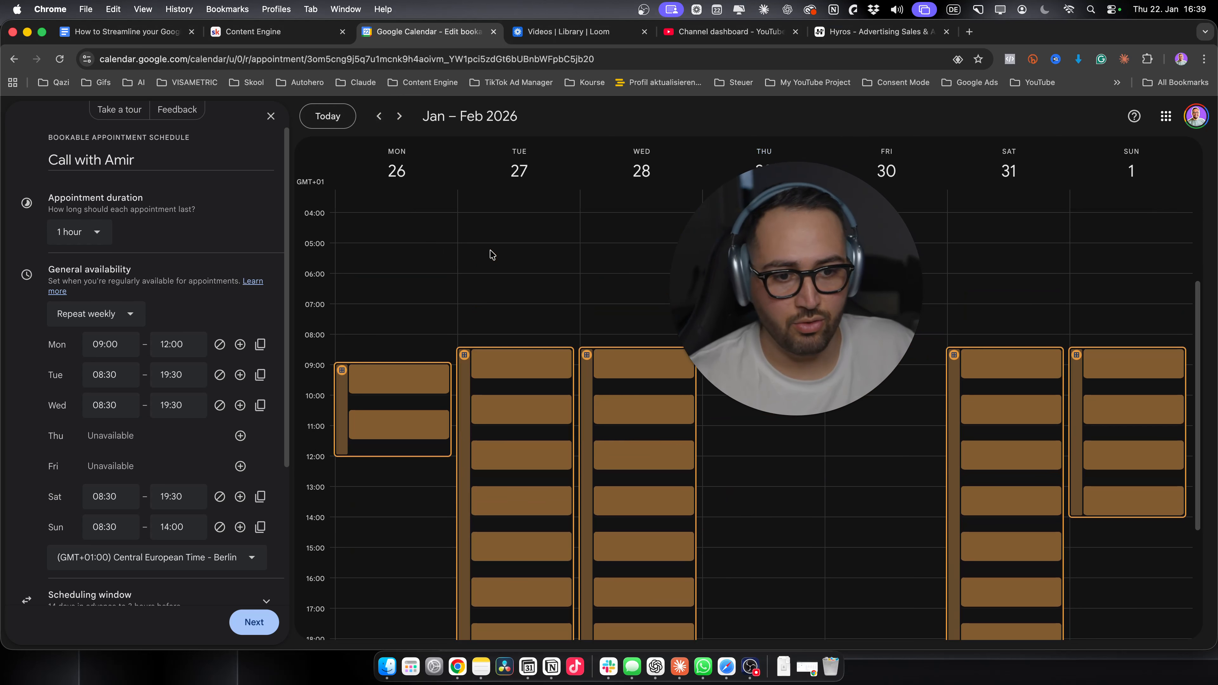
pyautogui.click(378, 116)
pyautogui.moveTo(771, 279); pyautogui.dragTo(824, 274)
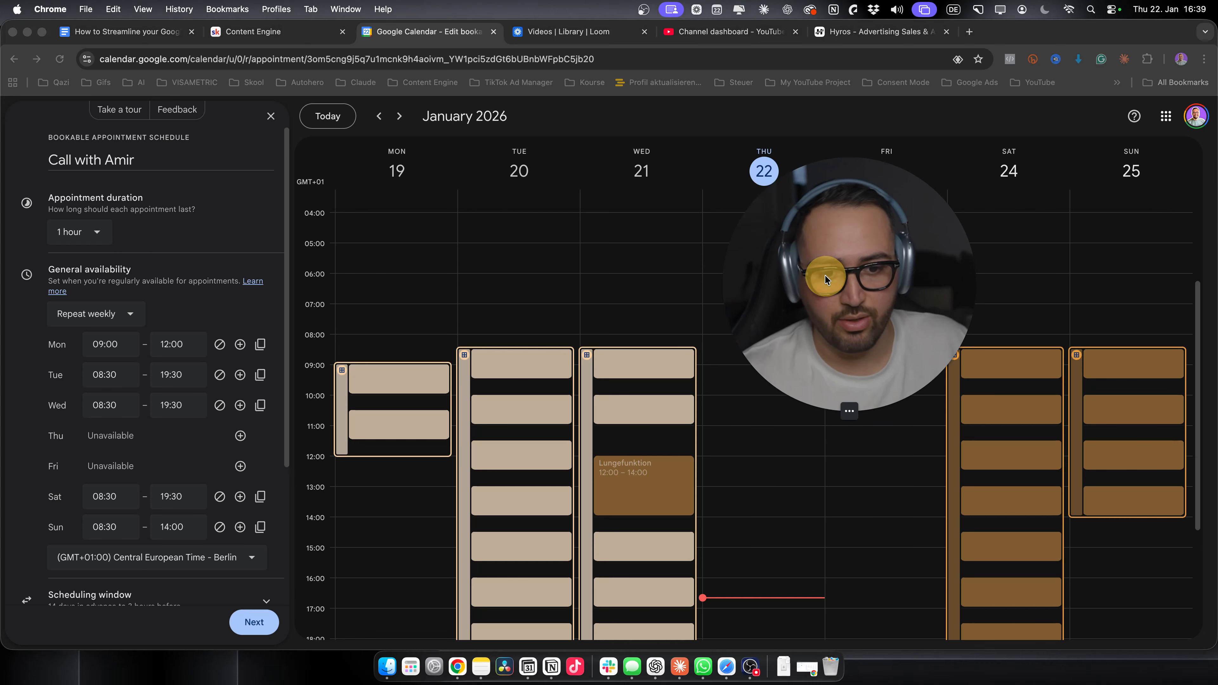
pyautogui.scroll(-1, 642, 499)
pyautogui.scroll(-3, 615, 461)
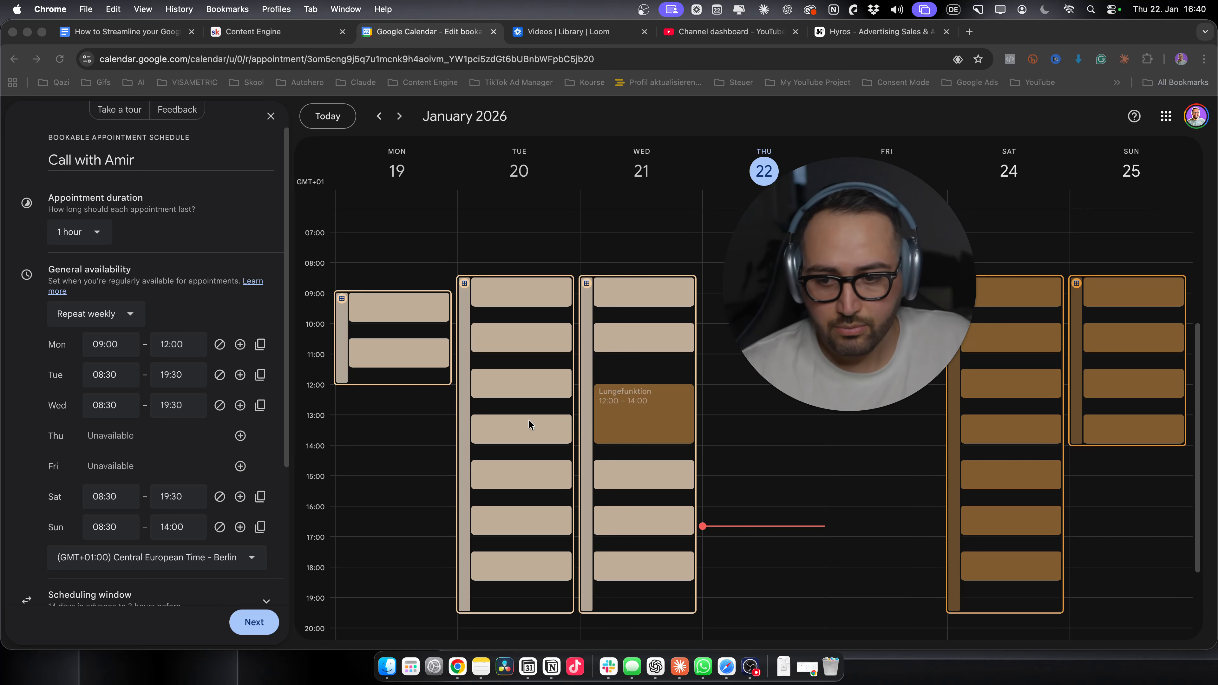
pyautogui.scroll(-2, 239, 426)
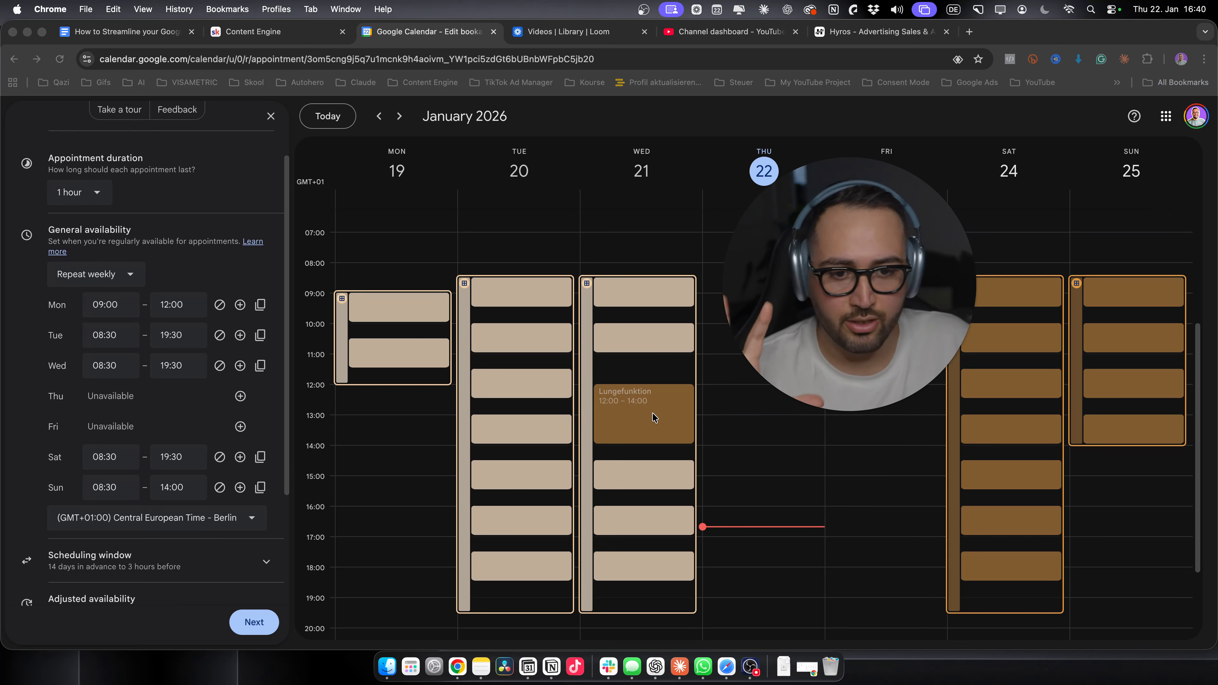
pyautogui.click(633, 421)
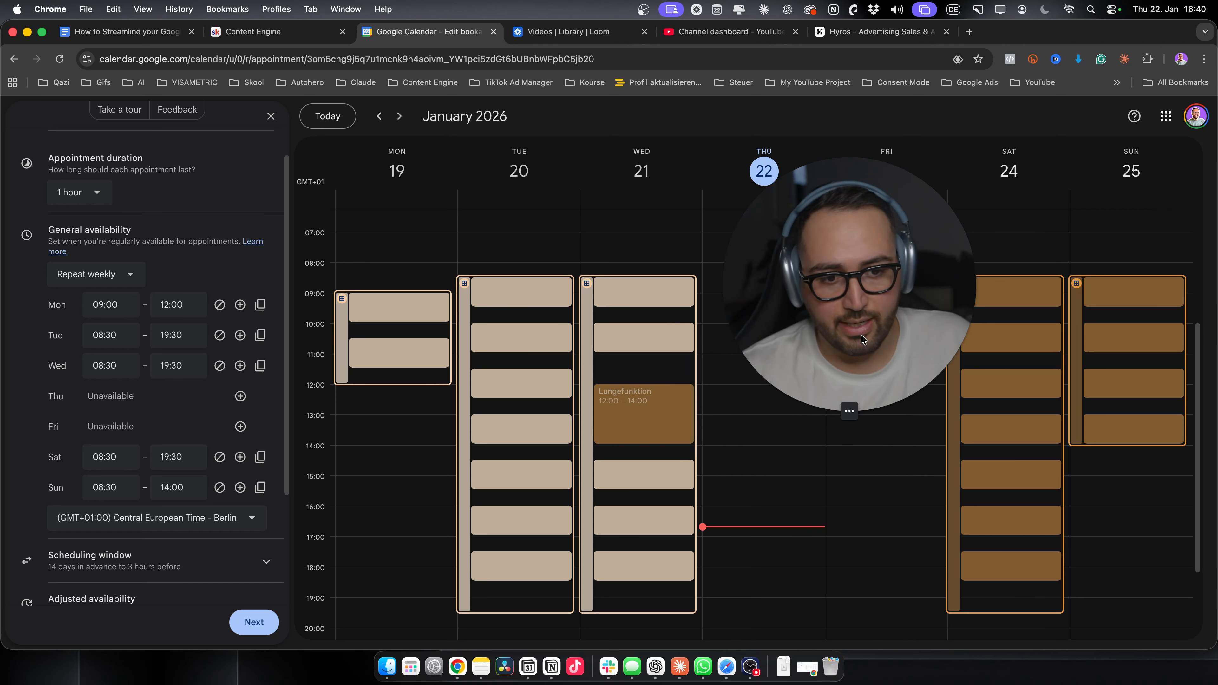
pyautogui.moveTo(861, 334); pyautogui.dragTo(871, 276)
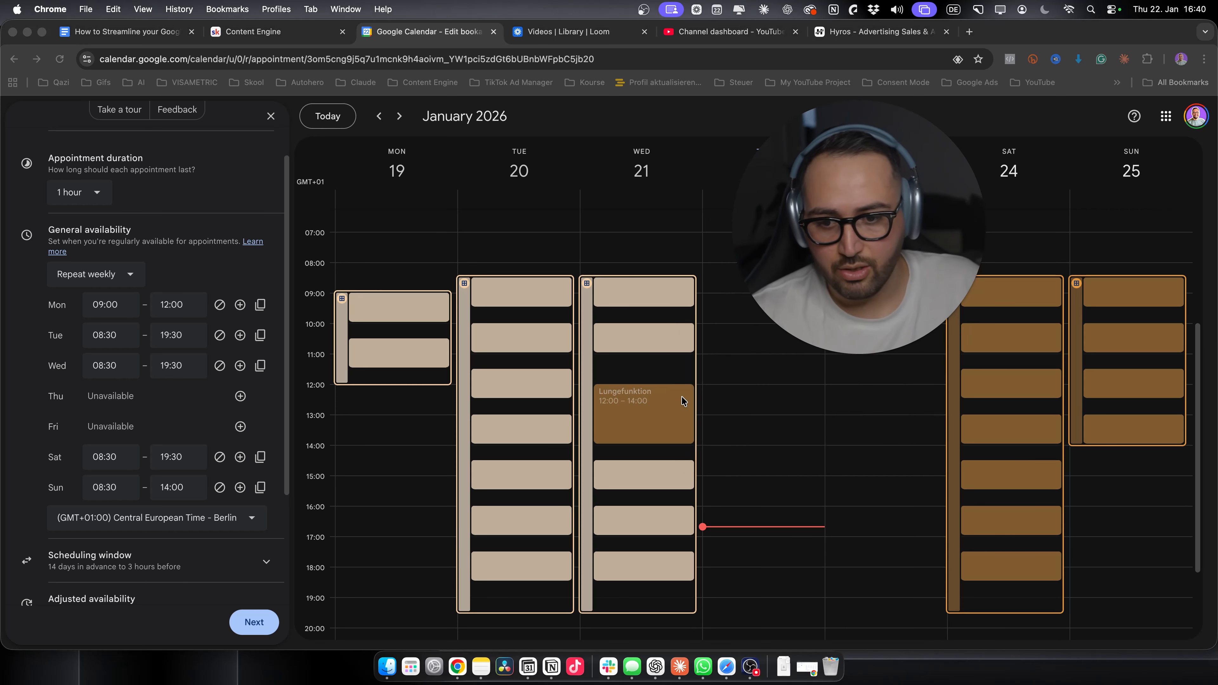
pyautogui.moveTo(881, 226); pyautogui.dragTo(858, 274)
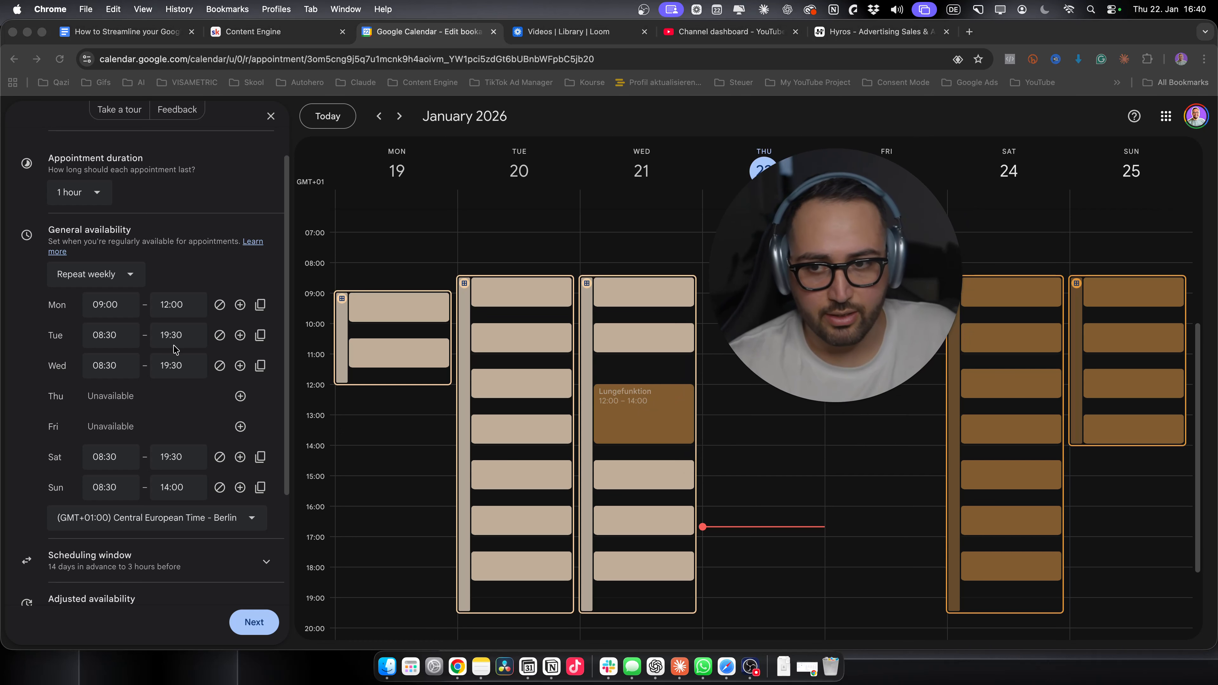
pyautogui.scroll(2, 275, 127)
pyautogui.scroll(-5, 278, 288)
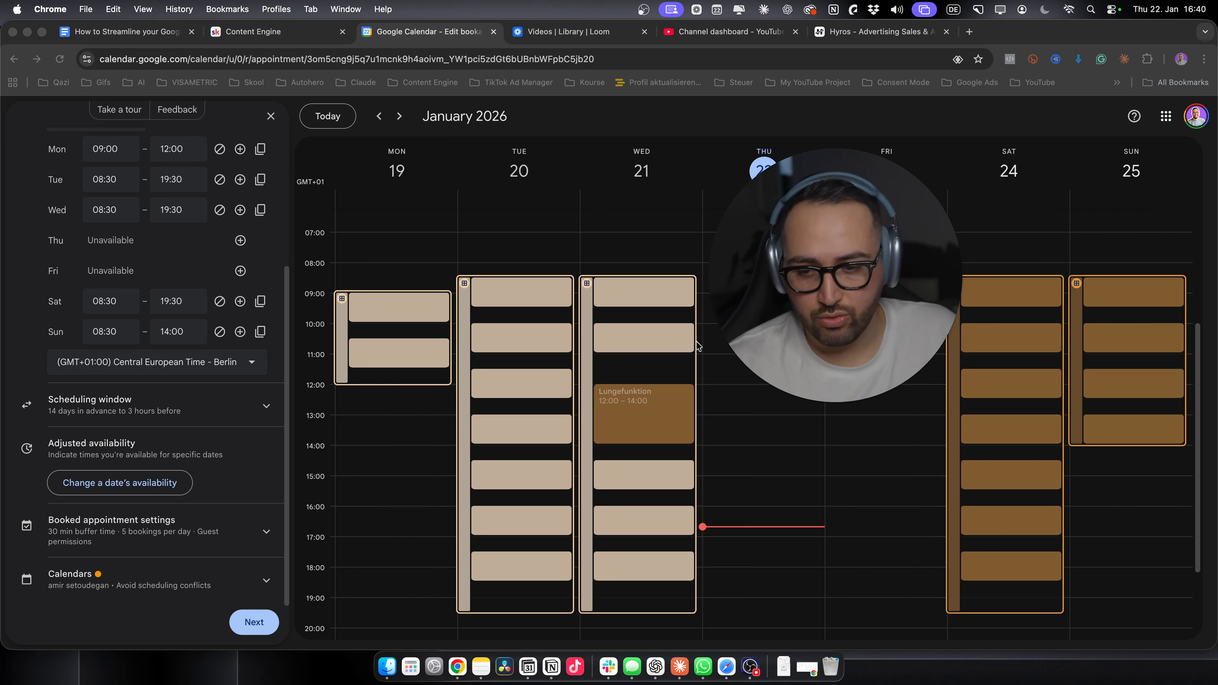
pyautogui.scroll(1, 101, 341)
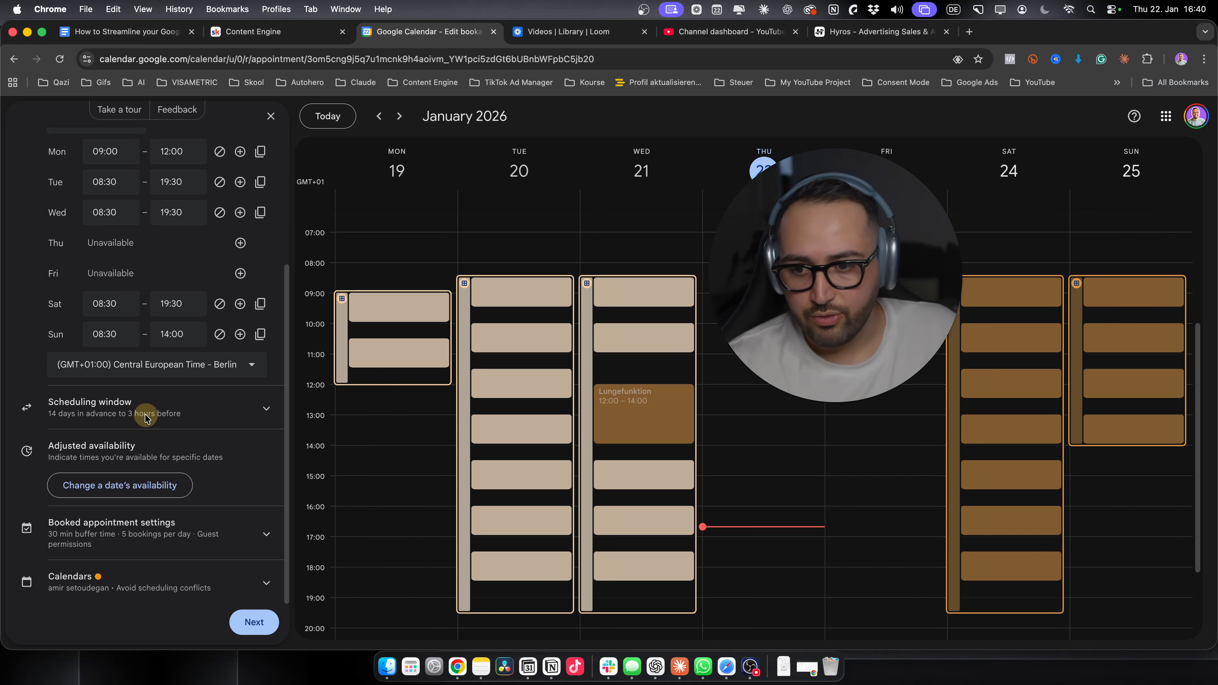
pyautogui.scroll(-1, 192, 480)
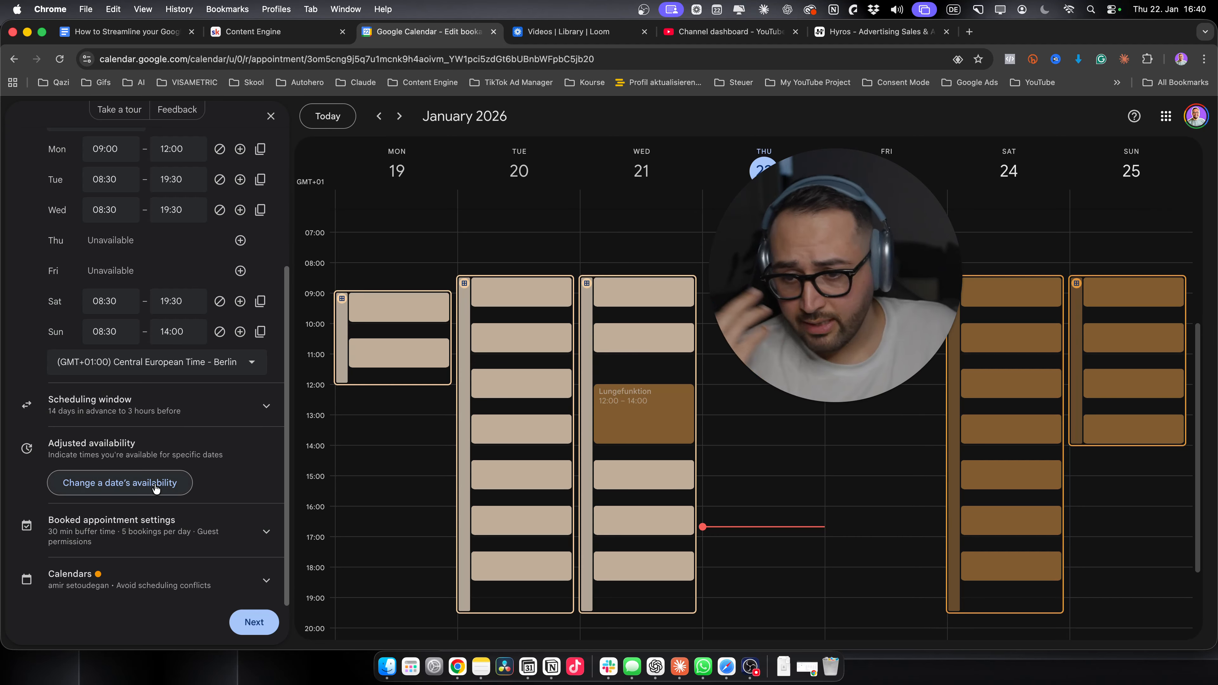
# Step: Check the 14-day maximum advance and 3-hour minimum notice limits, then switch to Loom Videos
pyautogui.click(138, 408)
pyautogui.scroll(2, 184, 302)
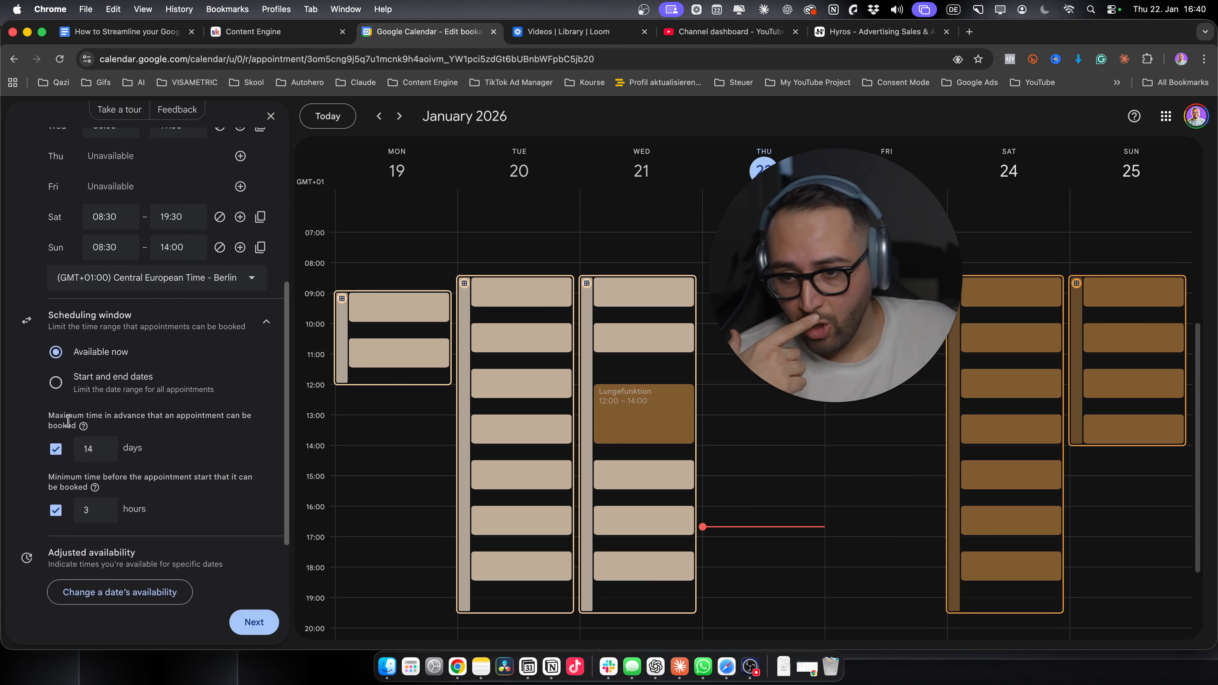
pyautogui.moveTo(65, 416); pyautogui.dragTo(164, 417)
pyautogui.click(163, 426)
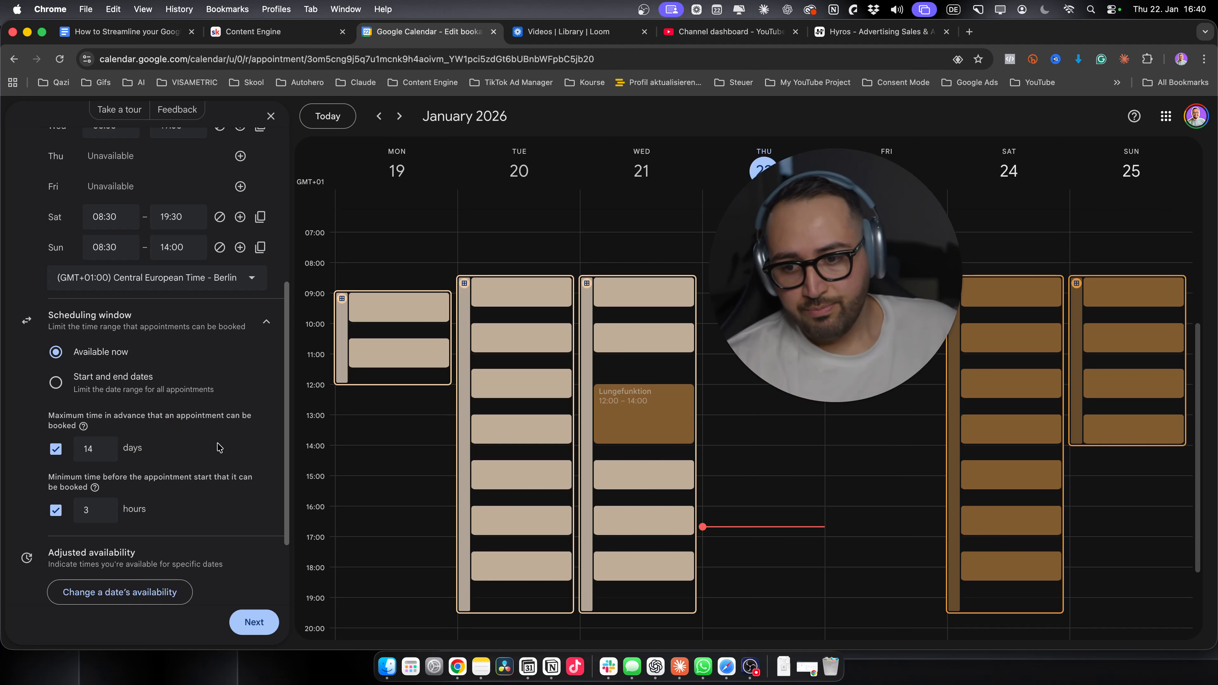
pyautogui.scroll(-1, 76, 448)
pyautogui.moveTo(75, 448); pyautogui.dragTo(195, 453)
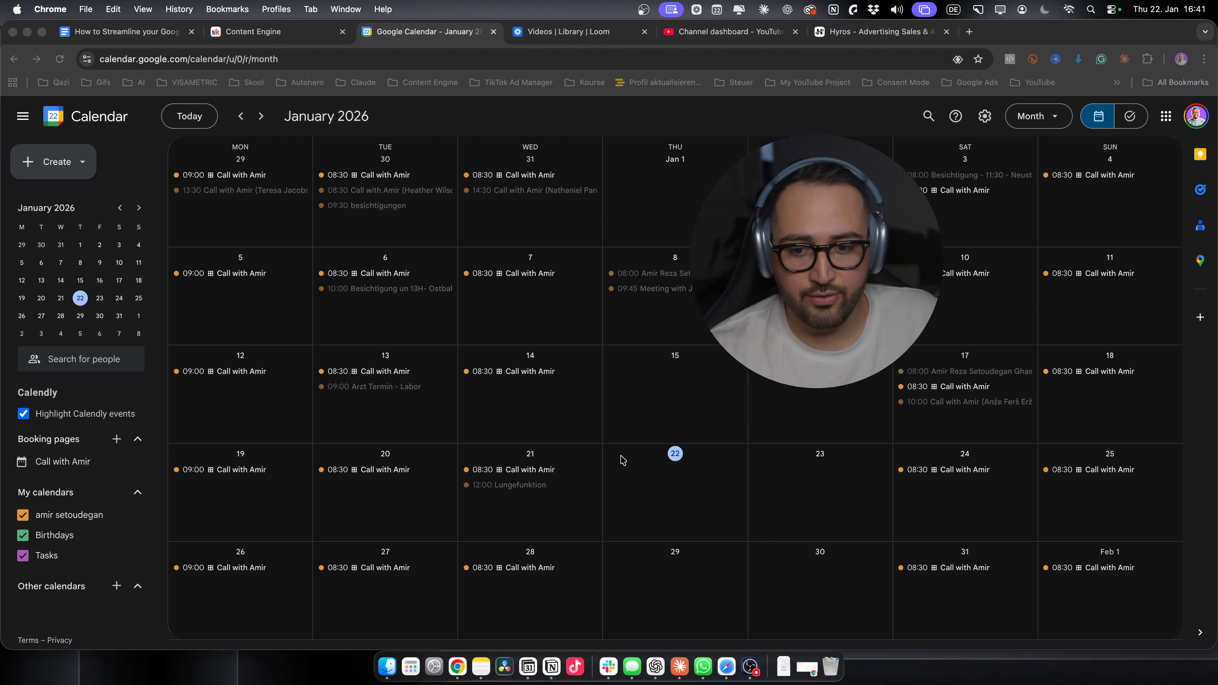
pyautogui.click(541, 36)
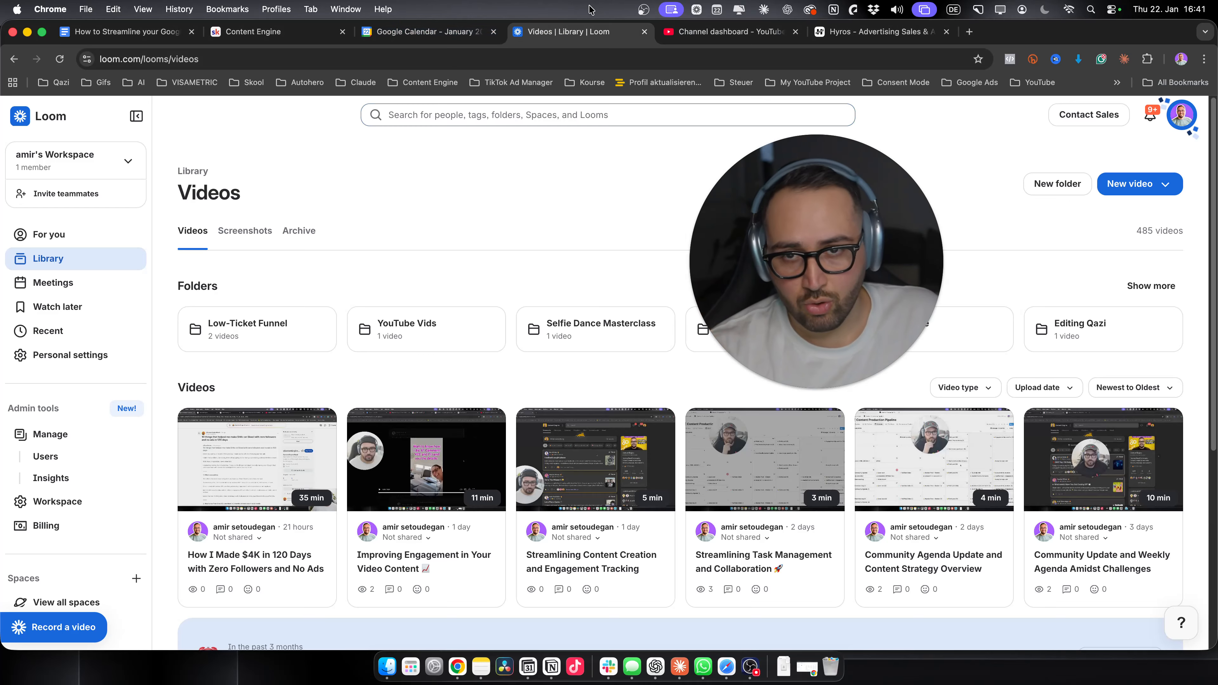
pyautogui.moveTo(830, 207); pyautogui.dragTo(973, 178)
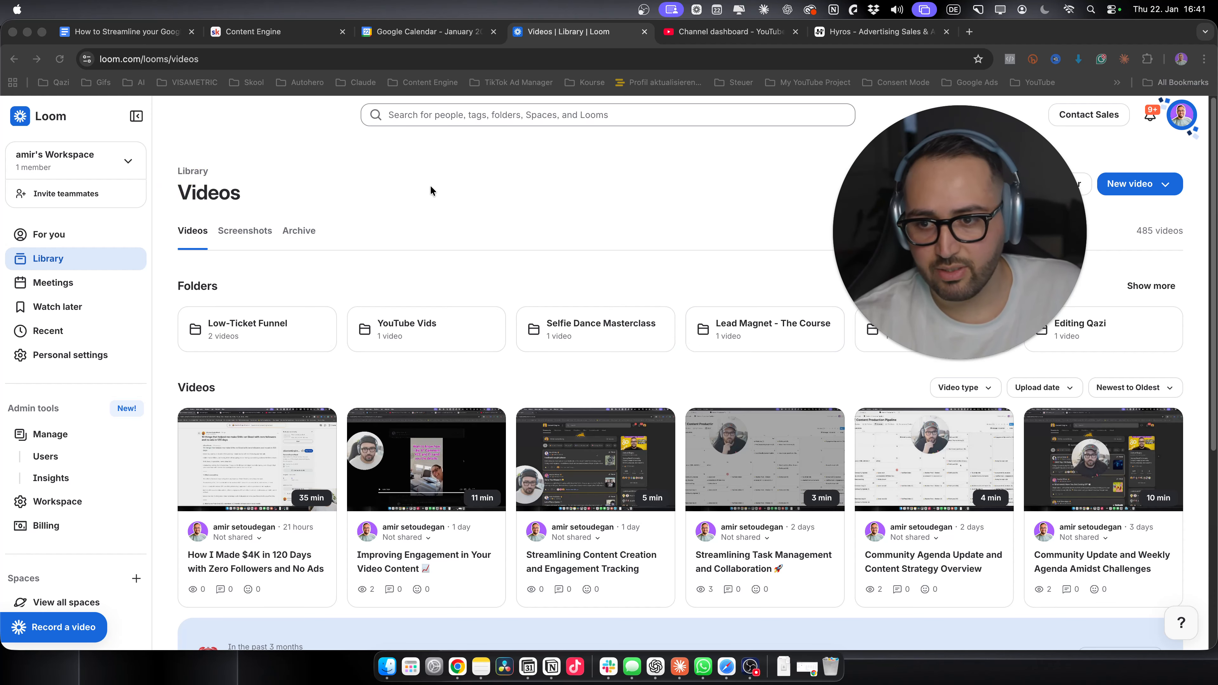
pyautogui.scroll(-1, 468, 221)
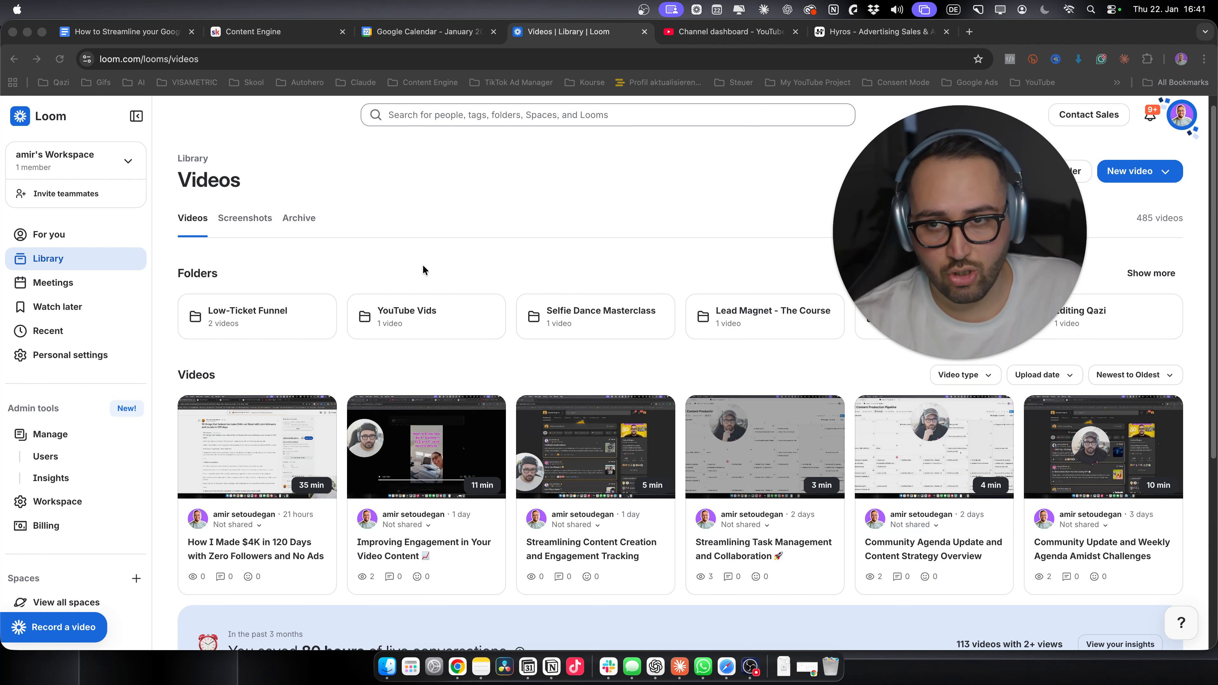
pyautogui.scroll(-1, 506, 369)
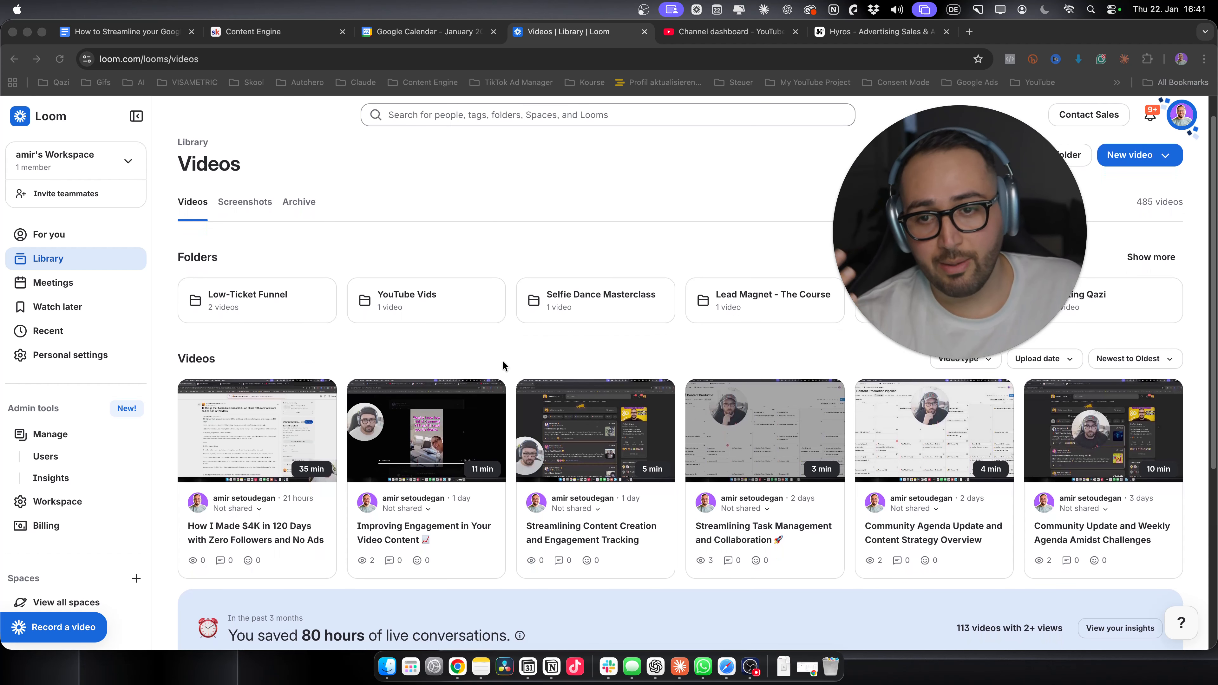
pyautogui.scroll(-1, 502, 366)
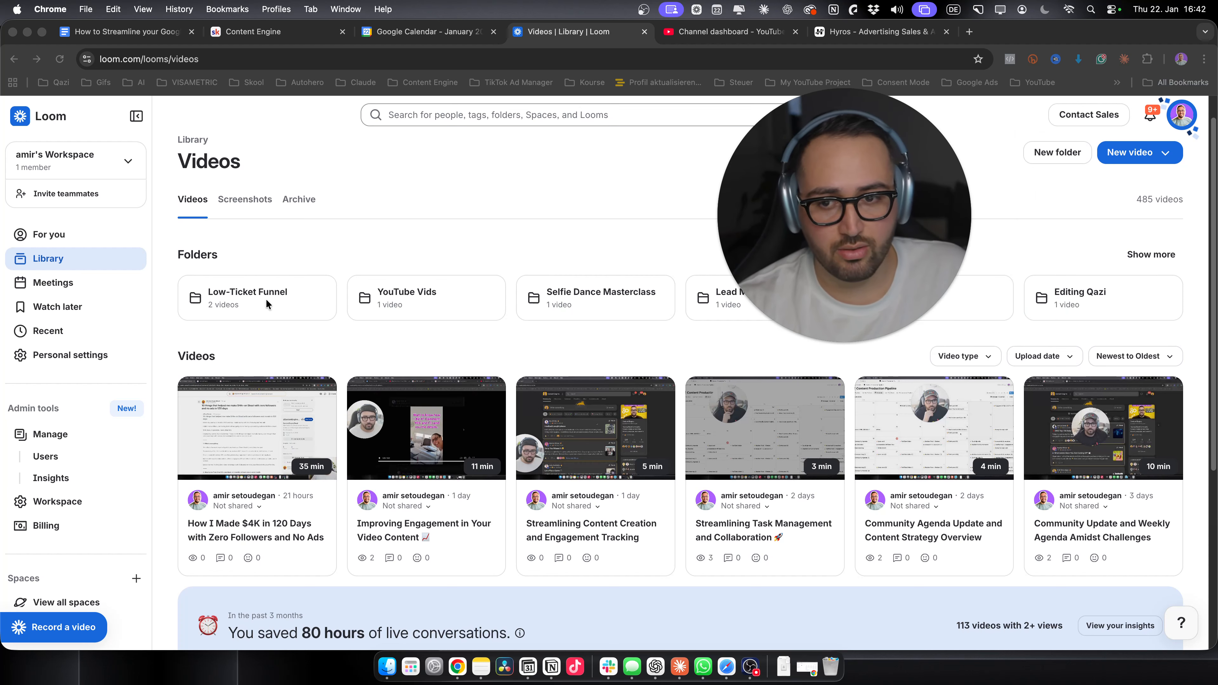
pyautogui.click(270, 341)
pyautogui.scroll(1, 581, 328)
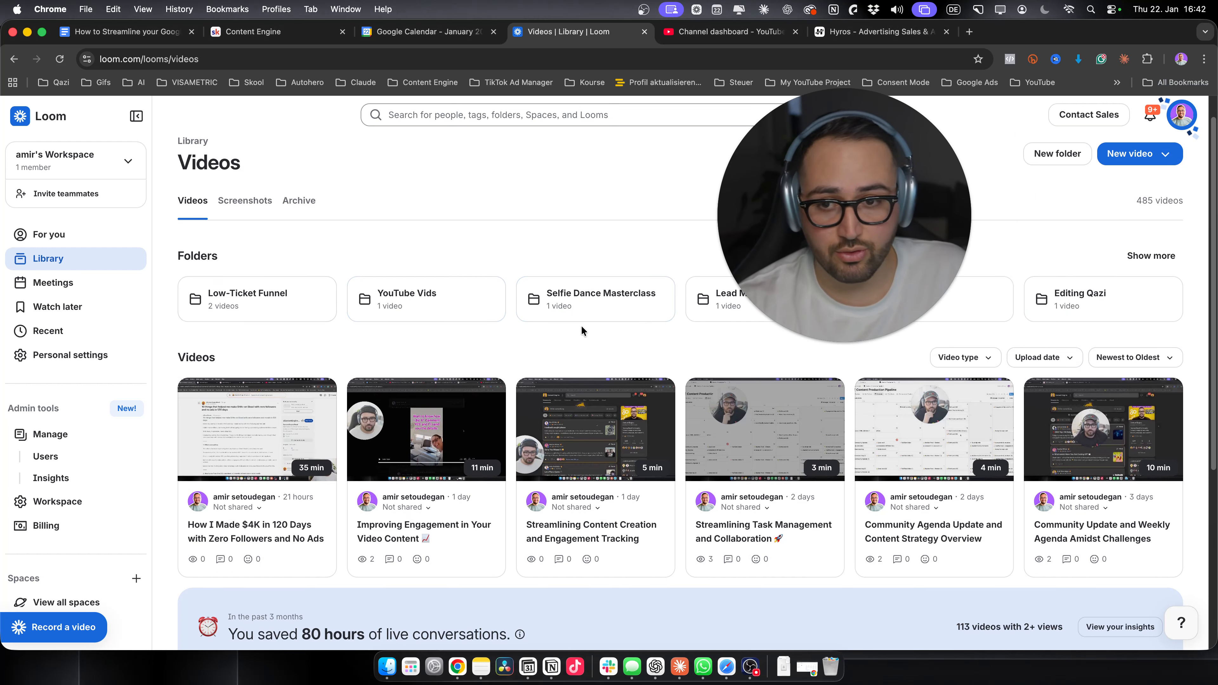
pyautogui.scroll(3, 581, 331)
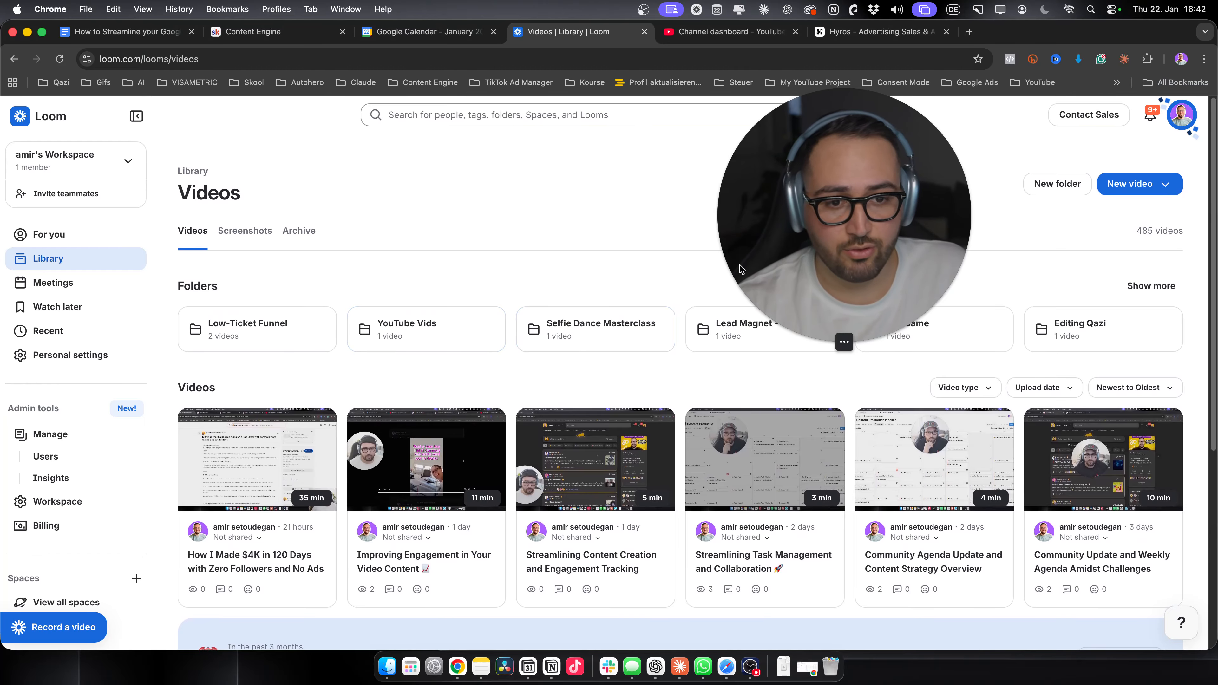
# Step: Expand the full folder list in Loom's library, then go to the Meetings page
pyautogui.click(1150, 286)
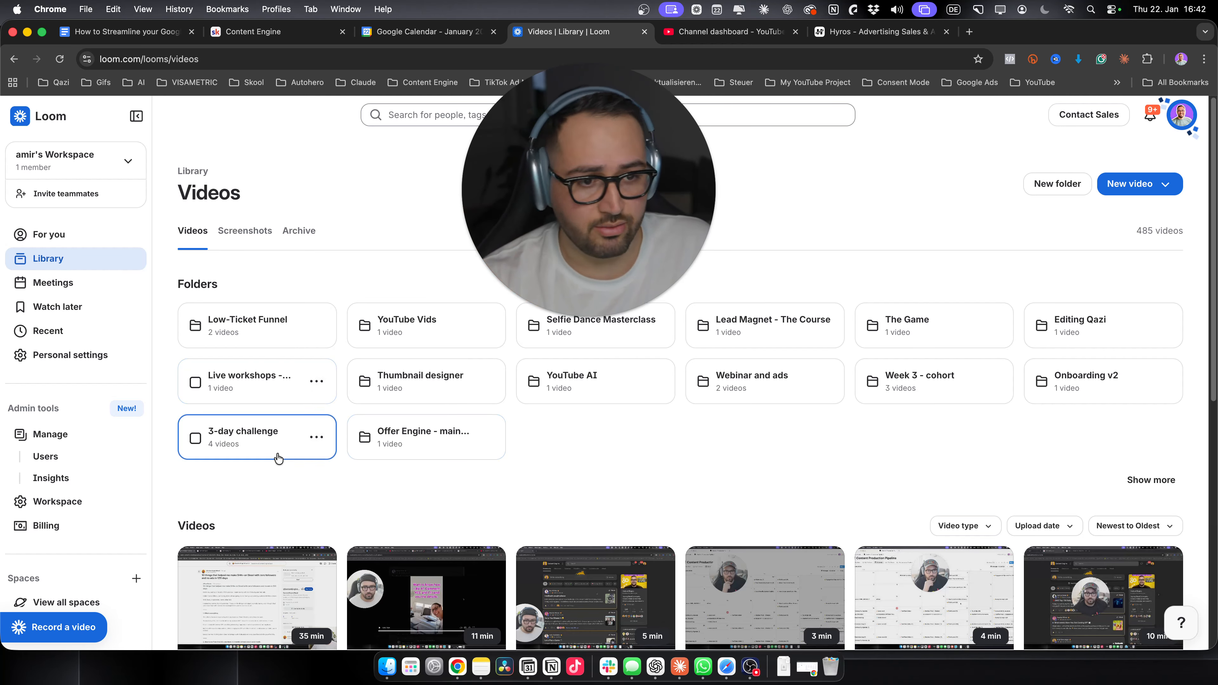
pyautogui.moveTo(522, 258); pyautogui.dragTo(977, 286)
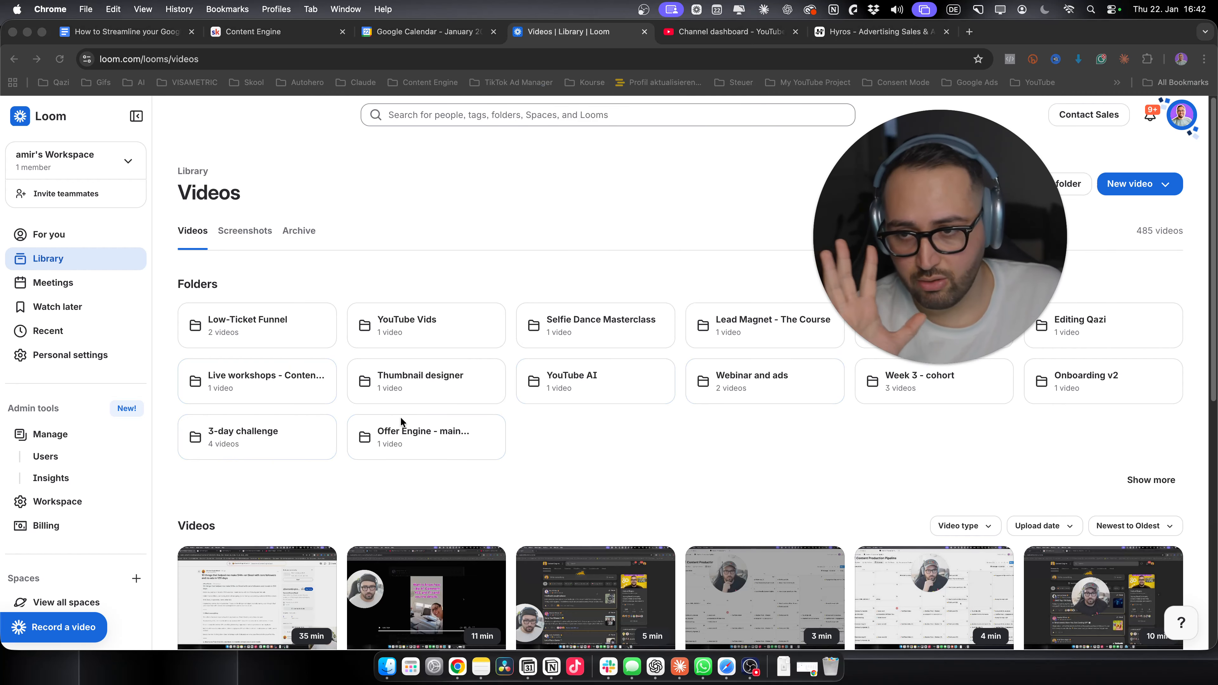
pyautogui.scroll(-1, 346, 414)
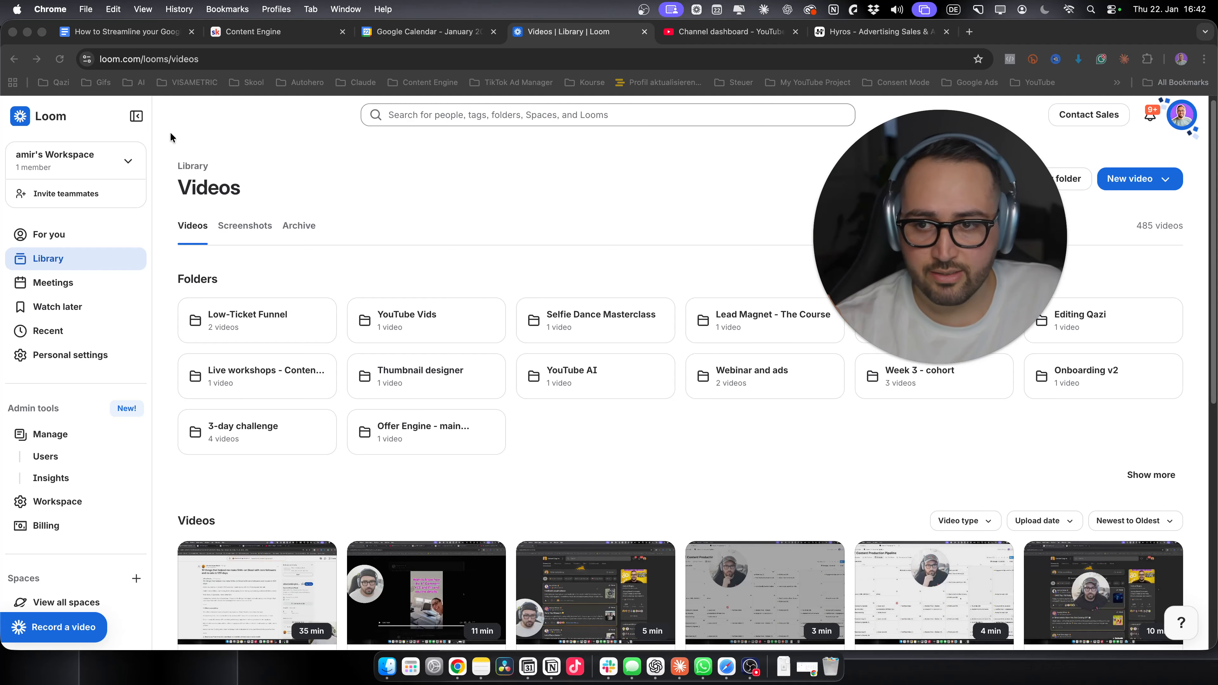
pyautogui.click(404, 204)
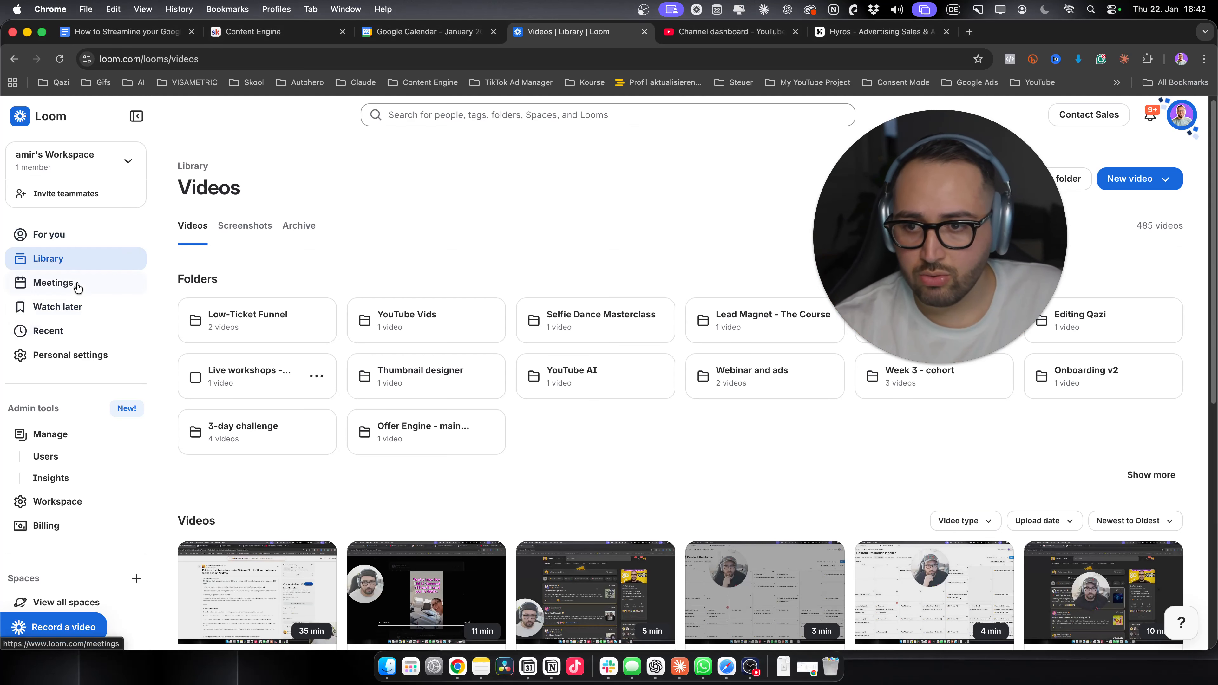
pyautogui.click(46, 292)
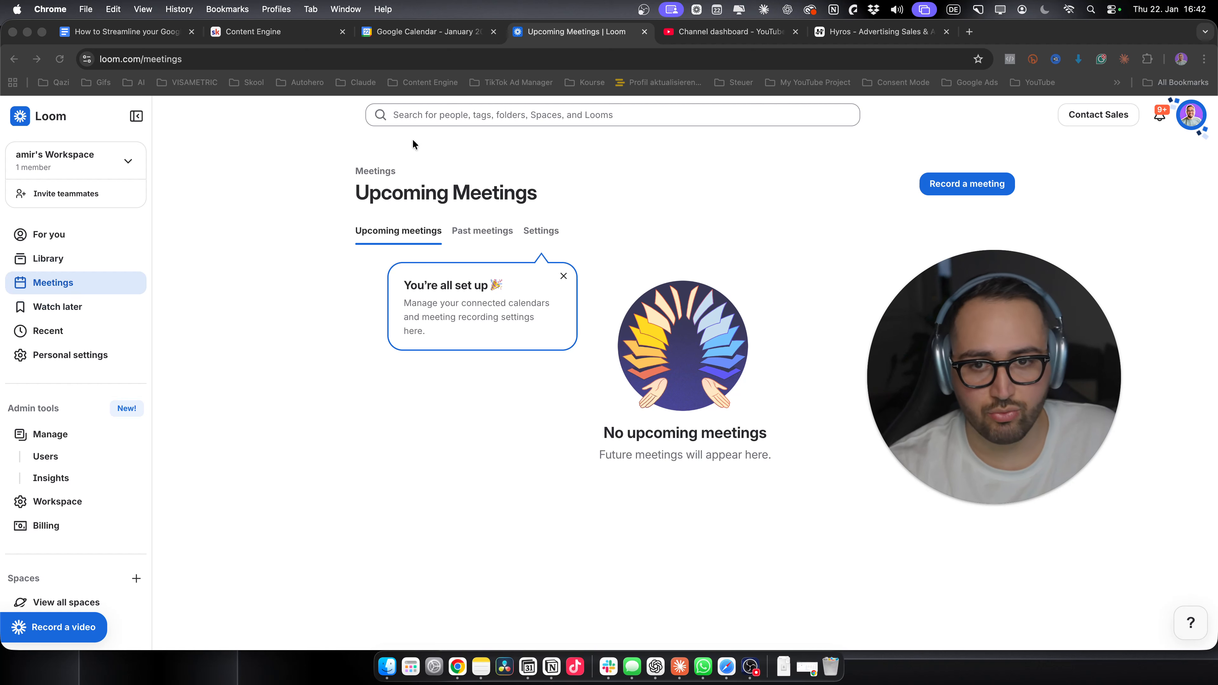
# Step: Dismiss the setup tip and look through Loom's past meetings and settings
pyautogui.click(568, 275)
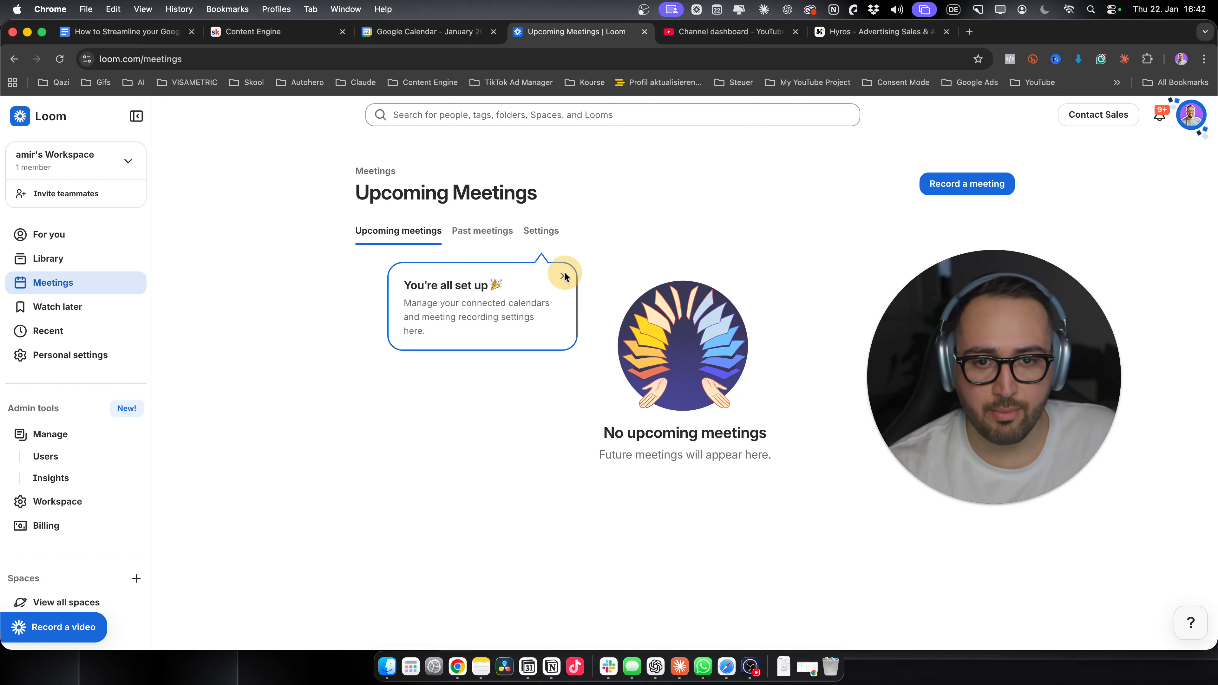
pyautogui.click(463, 246)
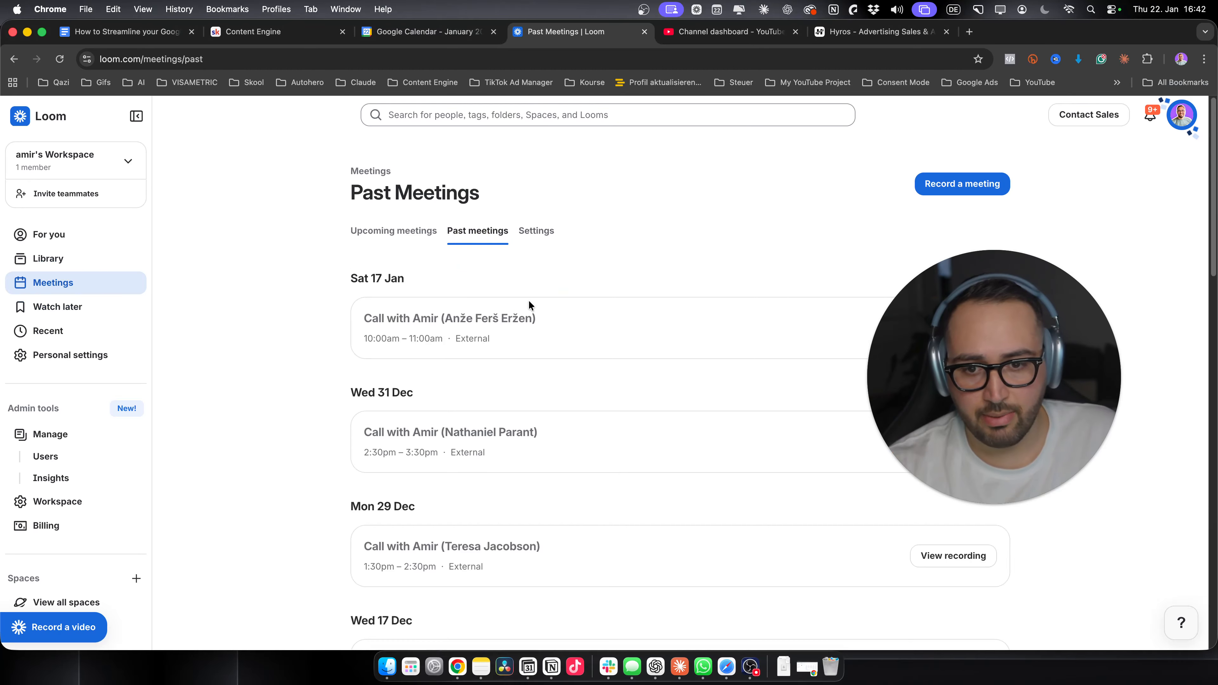
pyautogui.scroll(-2, 530, 305)
pyautogui.click(439, 113)
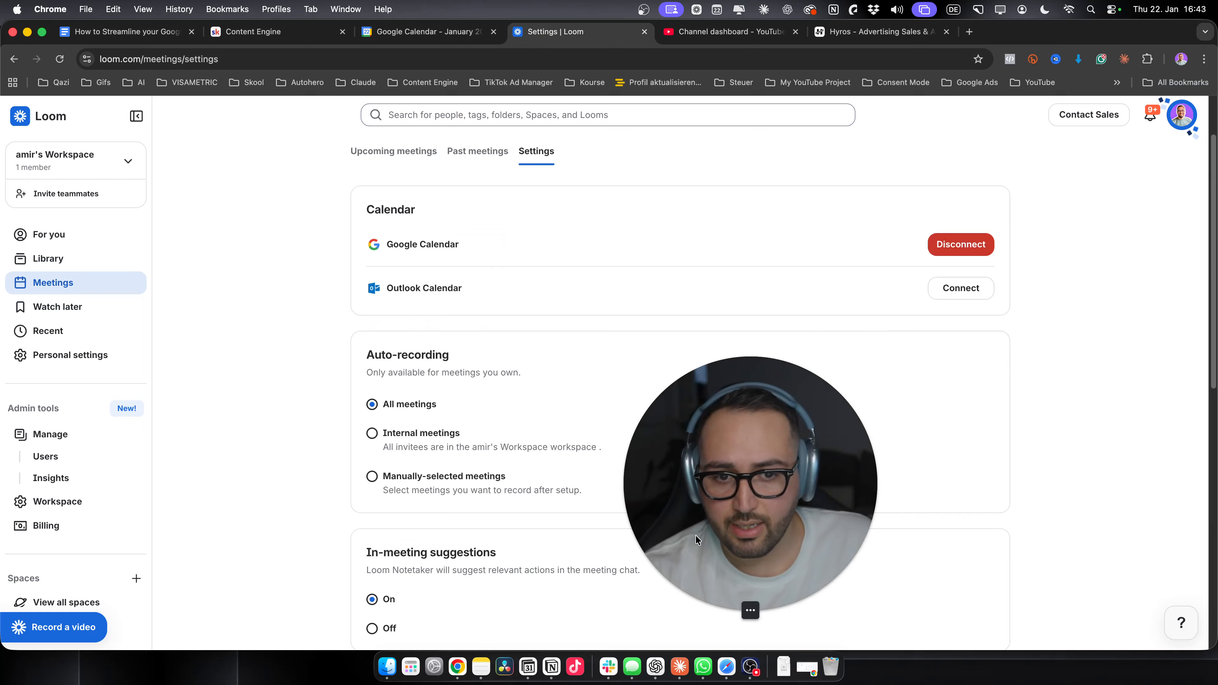
pyautogui.moveTo(776, 470); pyautogui.dragTo(818, 421)
# Step: Verify Auto-recording is set to All meetings, then return to Upcoming meetings
pyautogui.click(401, 32)
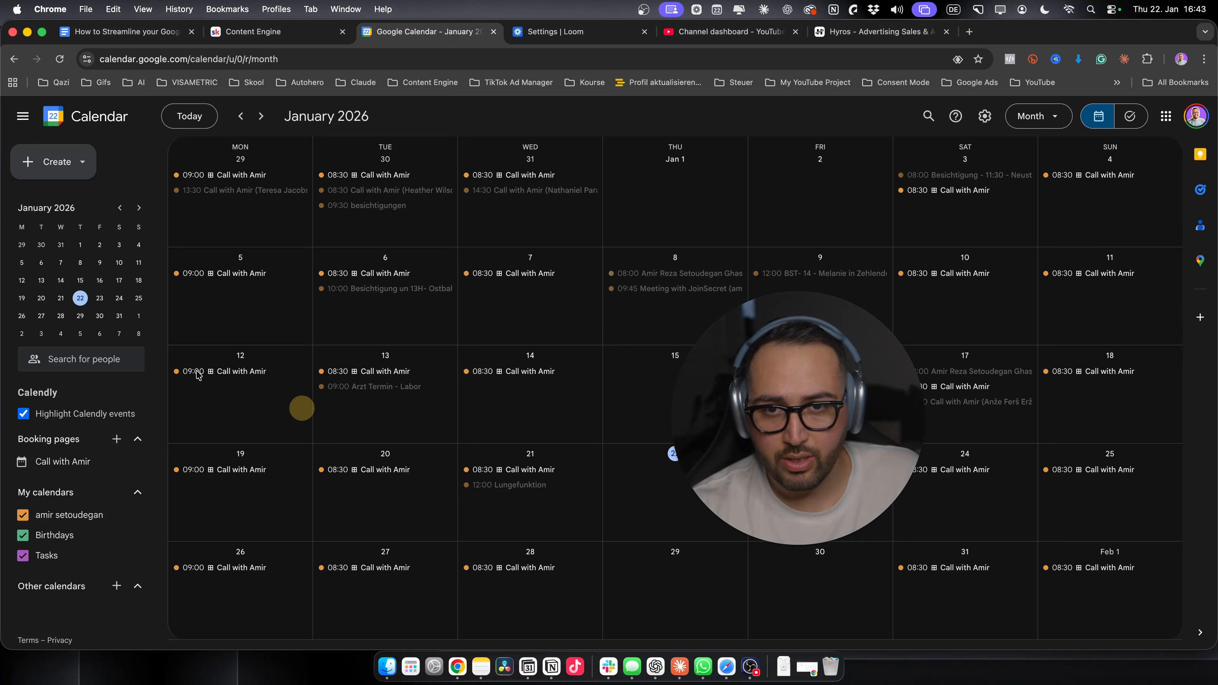
pyautogui.click(555, 32)
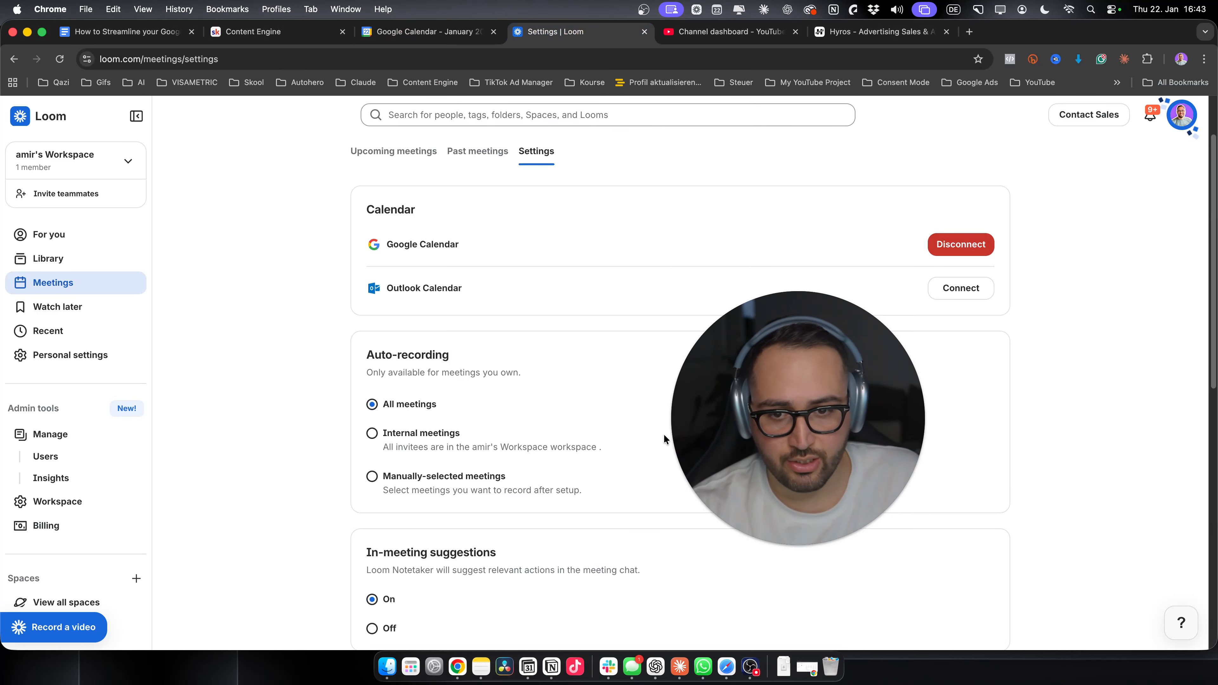
pyautogui.moveTo(757, 412); pyautogui.dragTo(596, 357)
pyautogui.tripleClick(379, 355)
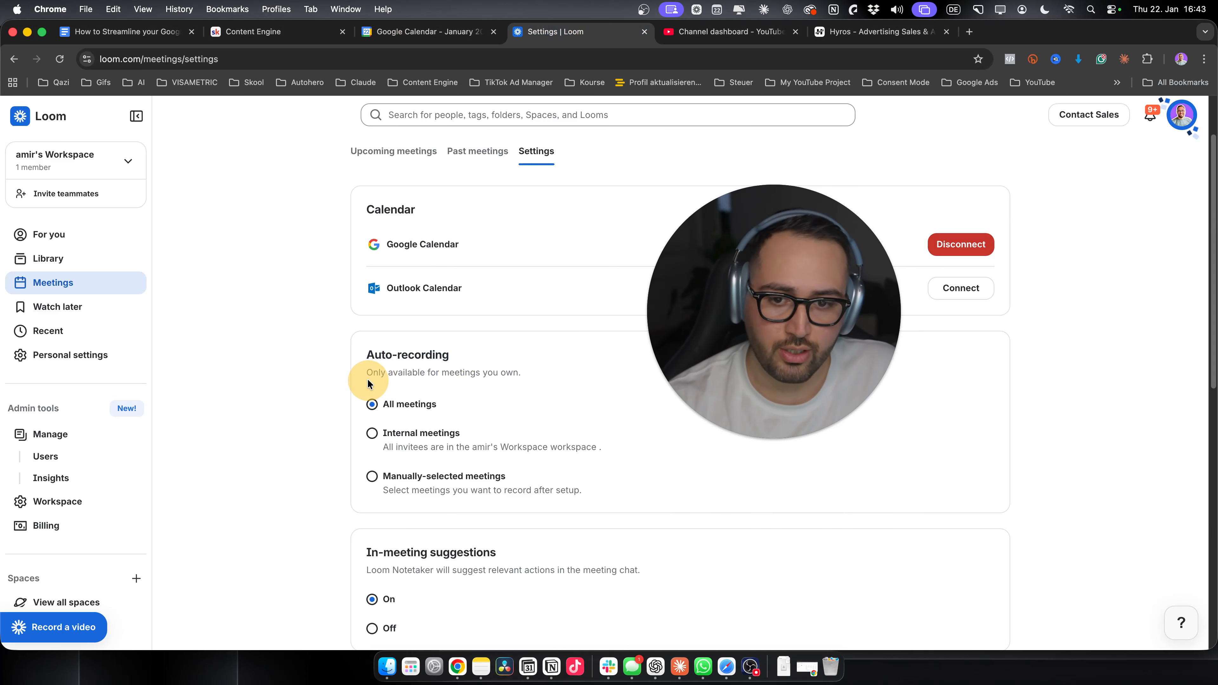
pyautogui.moveTo(367, 383); pyautogui.dragTo(485, 398)
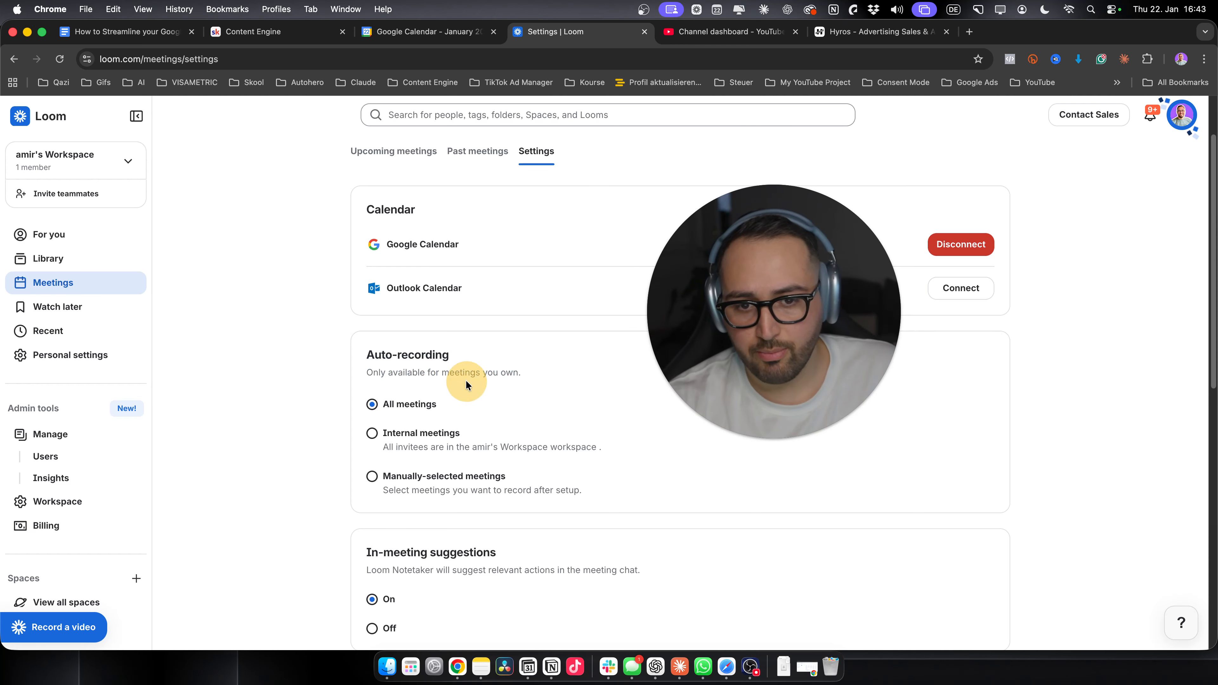
pyautogui.press('super+Left')
pyautogui.moveTo(807, 314); pyautogui.dragTo(1000, 350)
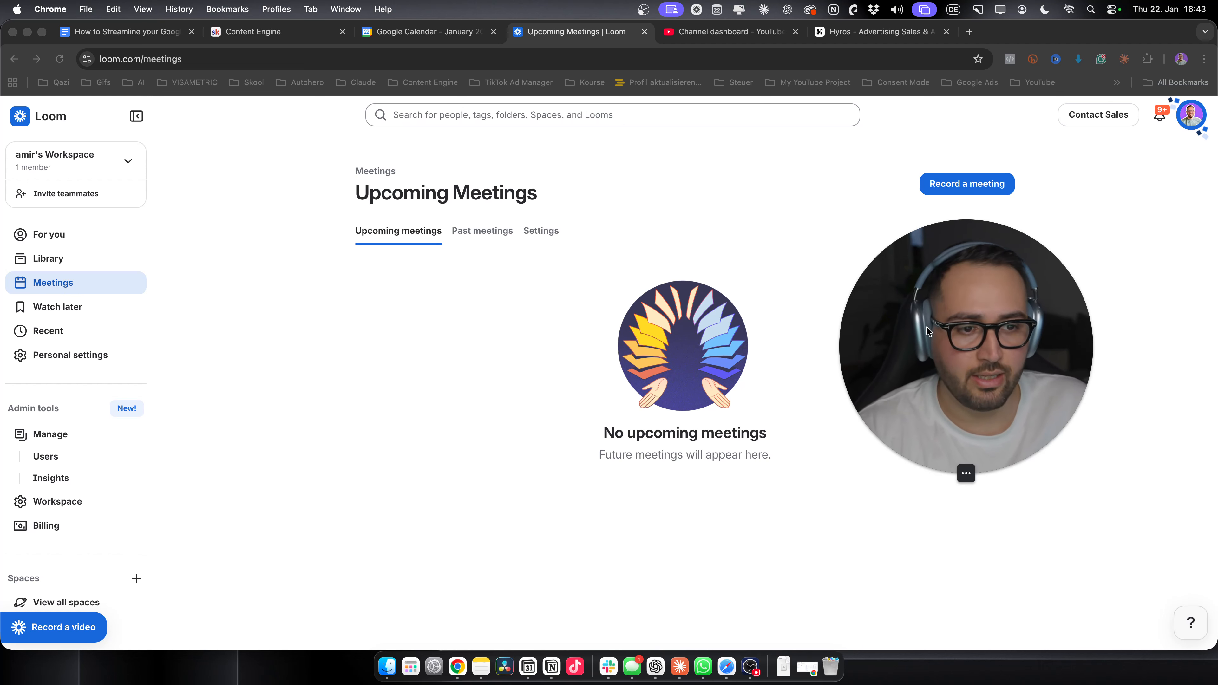
pyautogui.moveTo(937, 306); pyautogui.dragTo(654, 322)
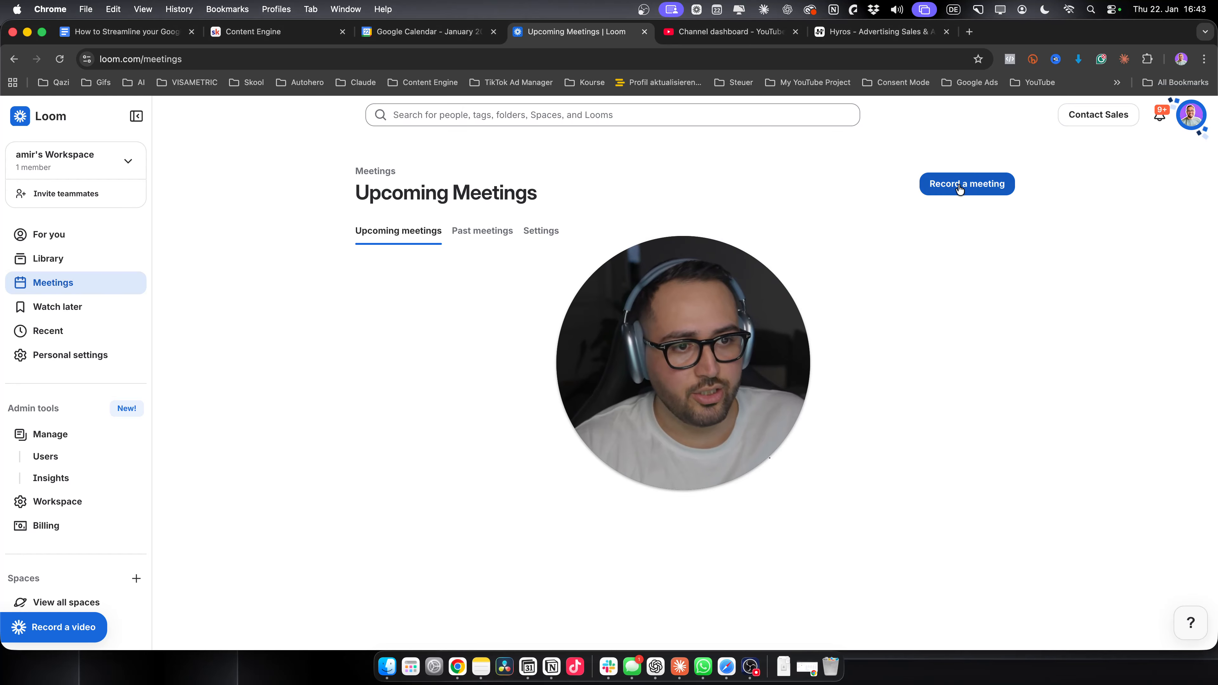
# Step: Start Loom's Record a meeting prompt, then cancel it without entering a meeting link
pyautogui.click(959, 187)
pyautogui.moveTo(712, 332); pyautogui.dragTo(976, 336)
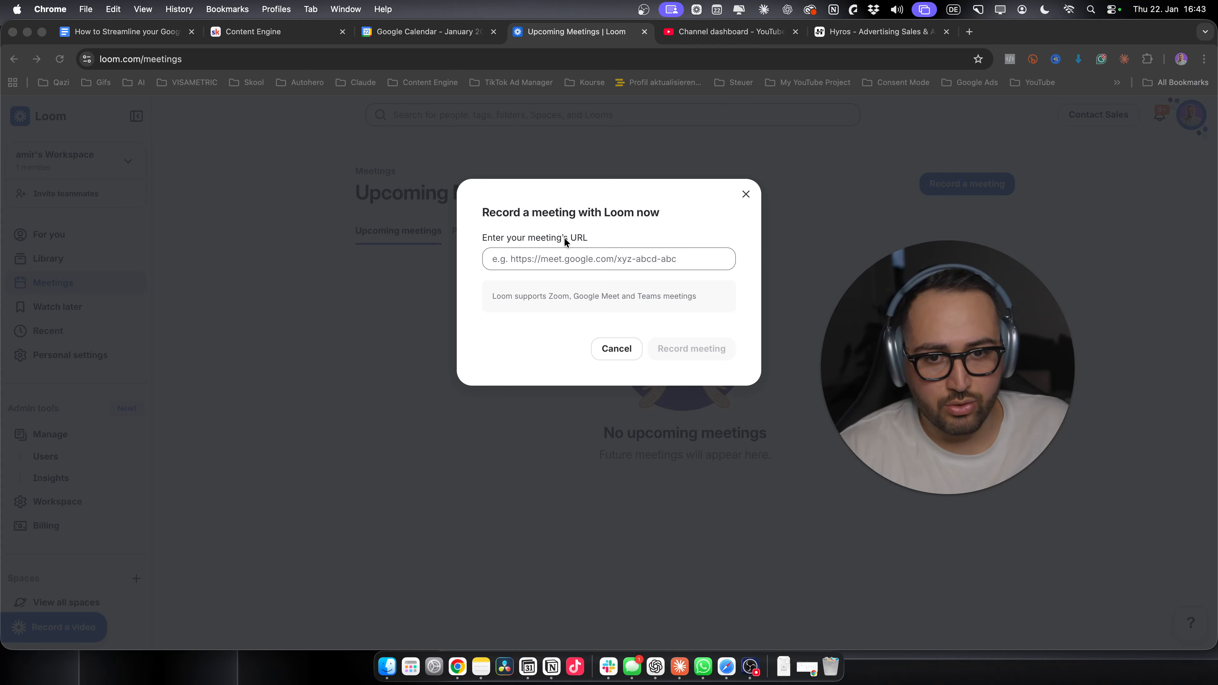
pyautogui.click(531, 266)
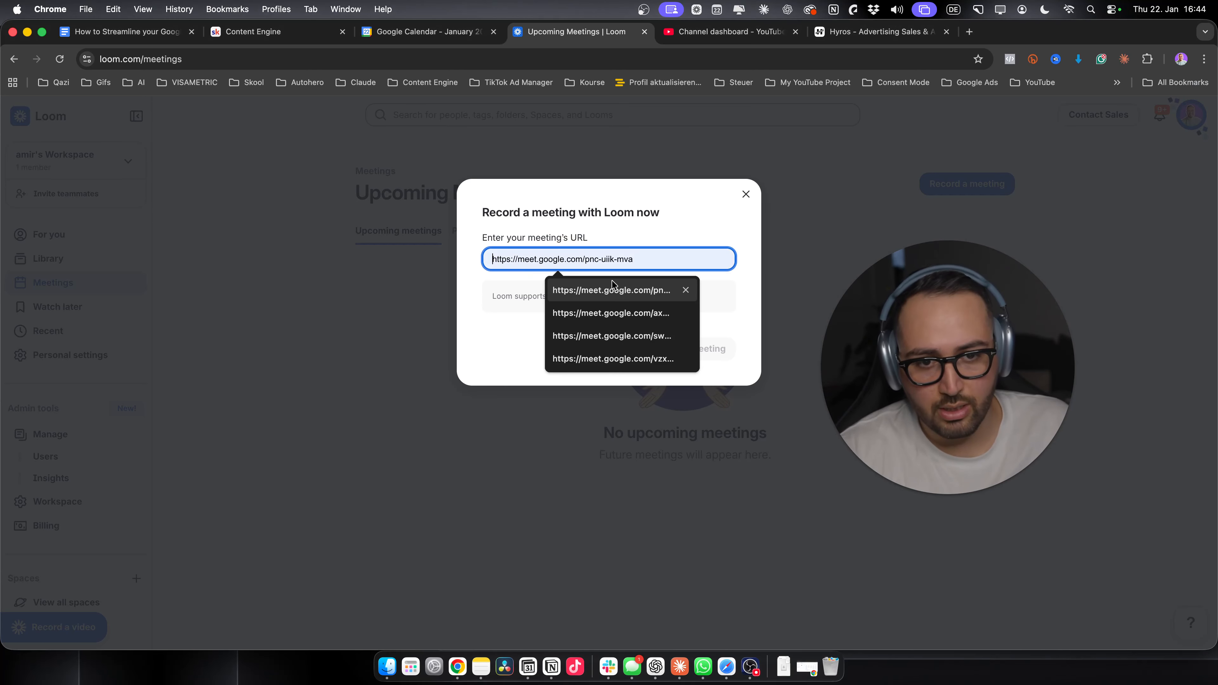
pyautogui.click(745, 195)
pyautogui.scroll(-1, 662, 310)
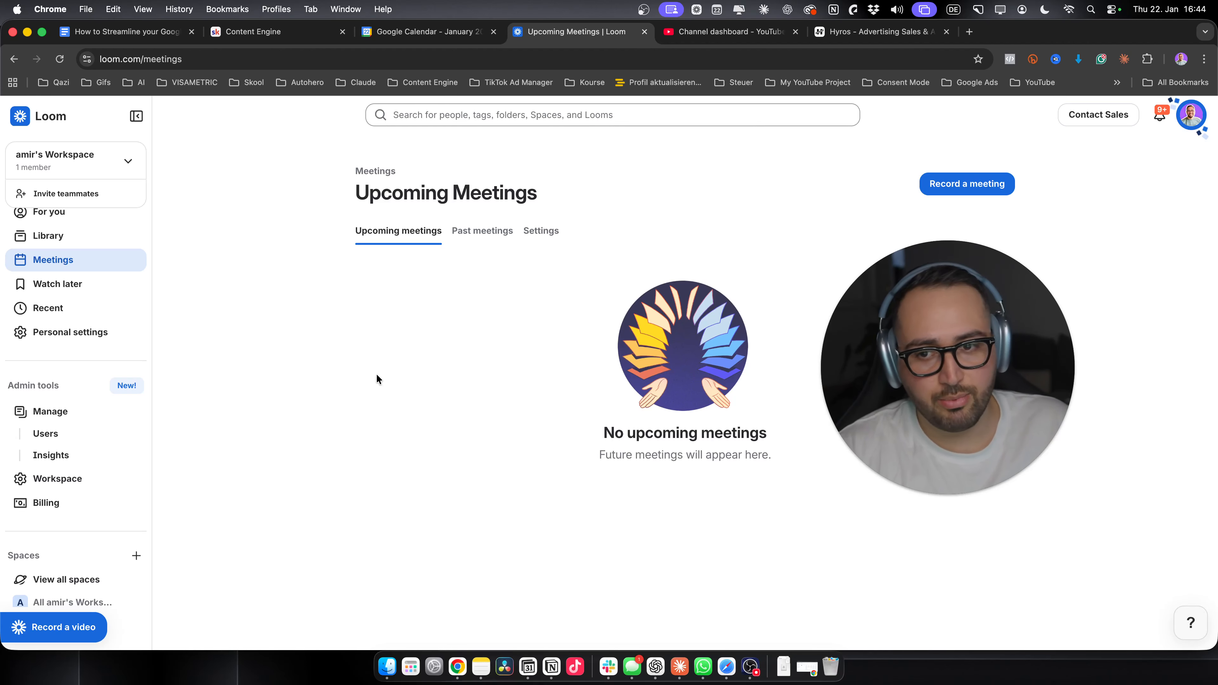
pyautogui.scroll(1, 146, 337)
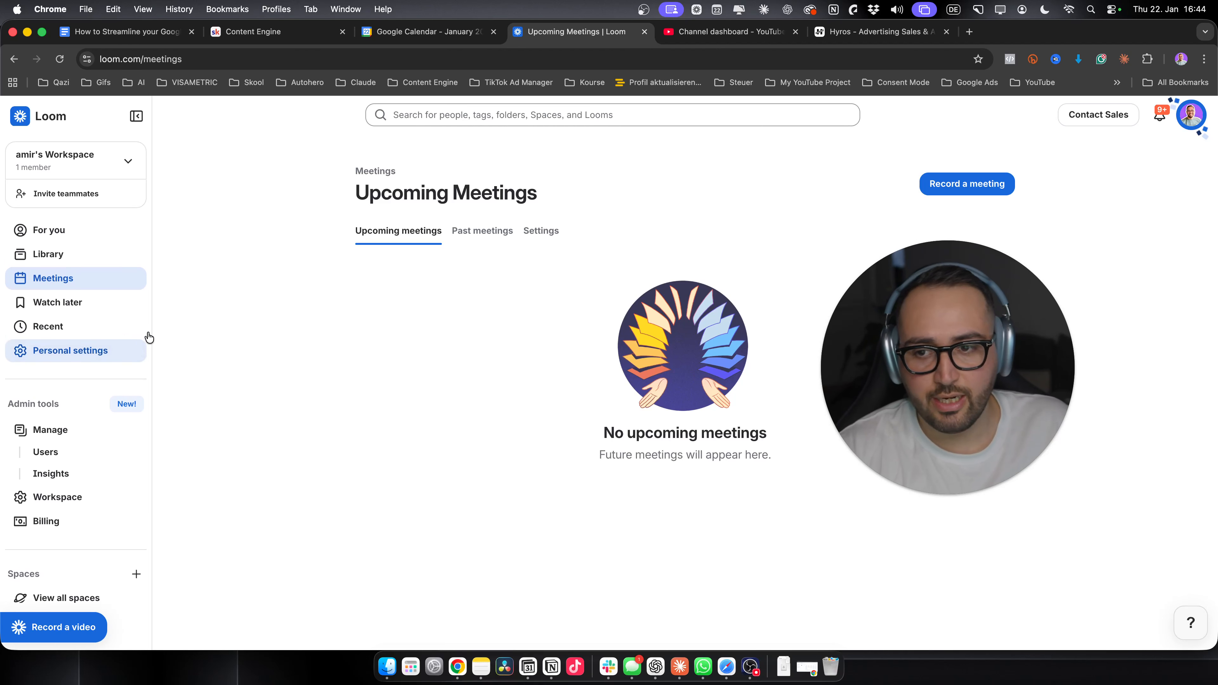
# Step: Open Loom's Past meetings and play the latest recorded call
pyautogui.click(465, 229)
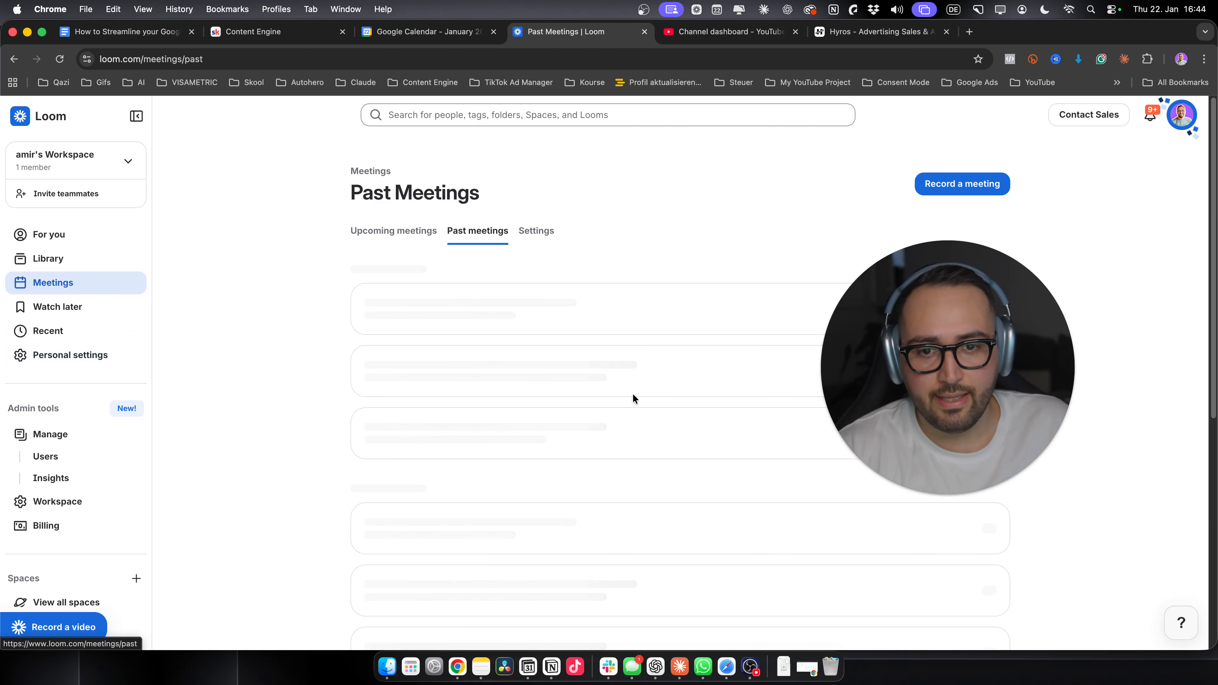
pyautogui.moveTo(914, 335); pyautogui.dragTo(938, 472)
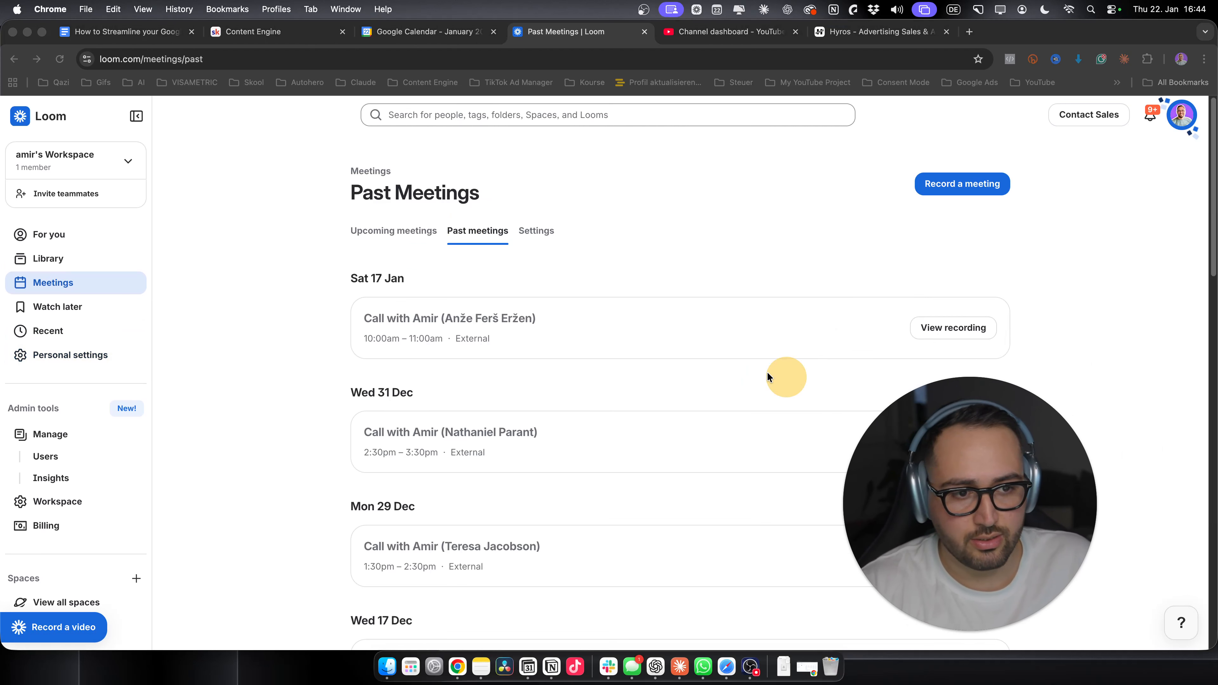
pyautogui.moveTo(984, 513); pyautogui.dragTo(709, 398)
pyautogui.click(973, 332)
pyautogui.click(941, 325)
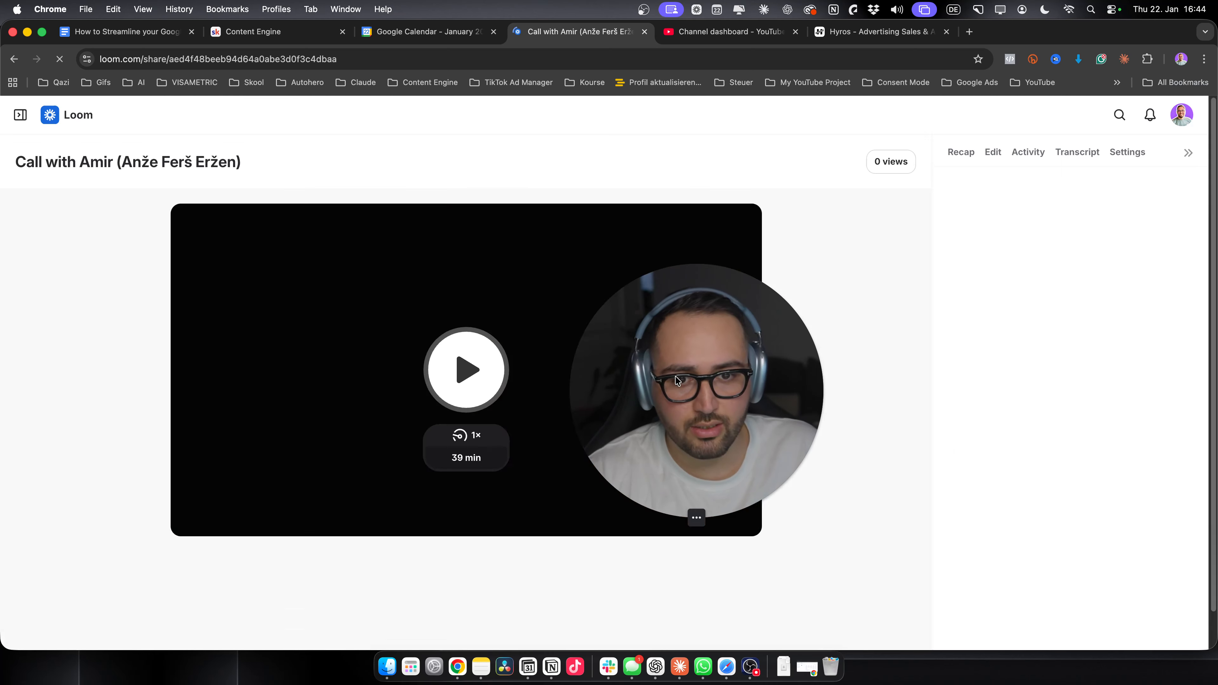
pyautogui.moveTo(692, 381); pyautogui.dragTo(305, 350)
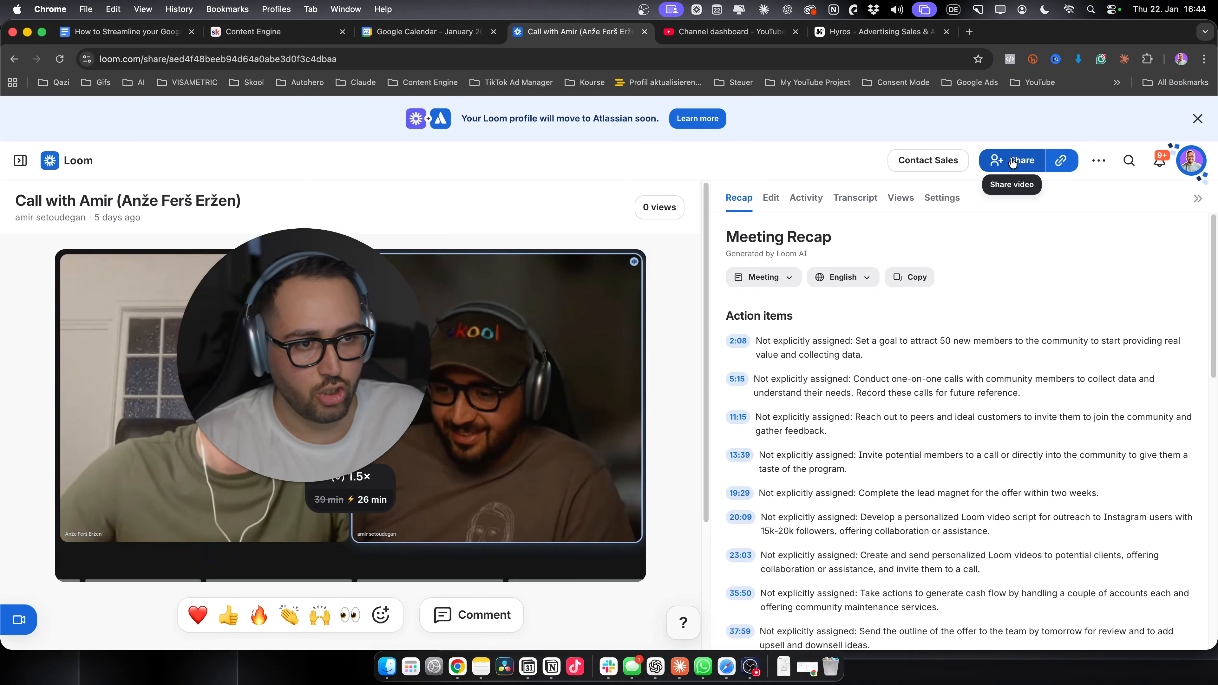
# Step: Keep the recording's share access at 'Anyone with the link can view' and close sharing options
pyautogui.click(1010, 161)
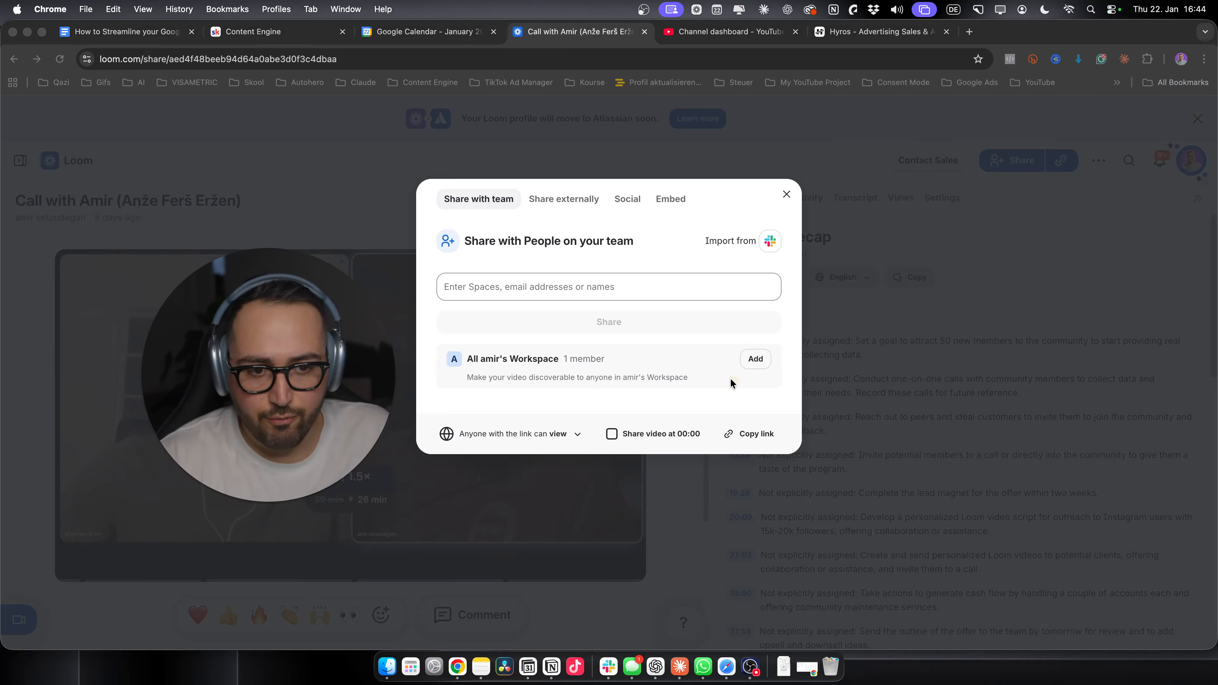
pyautogui.click(559, 440)
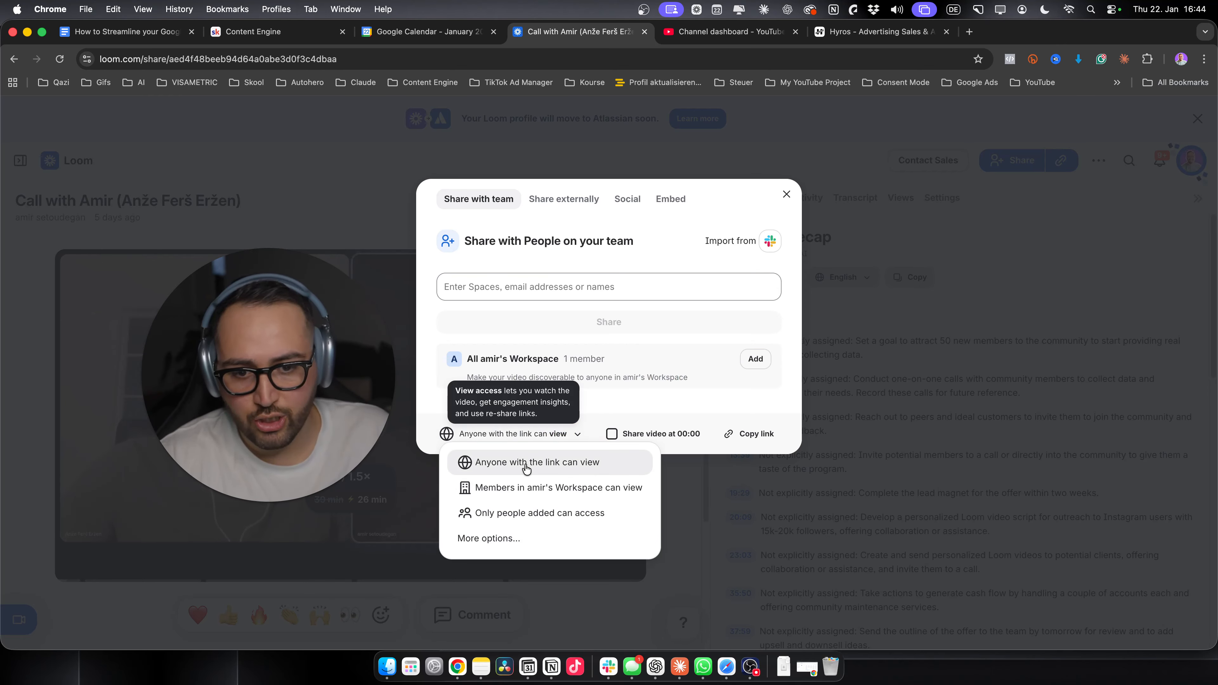
pyautogui.click(514, 468)
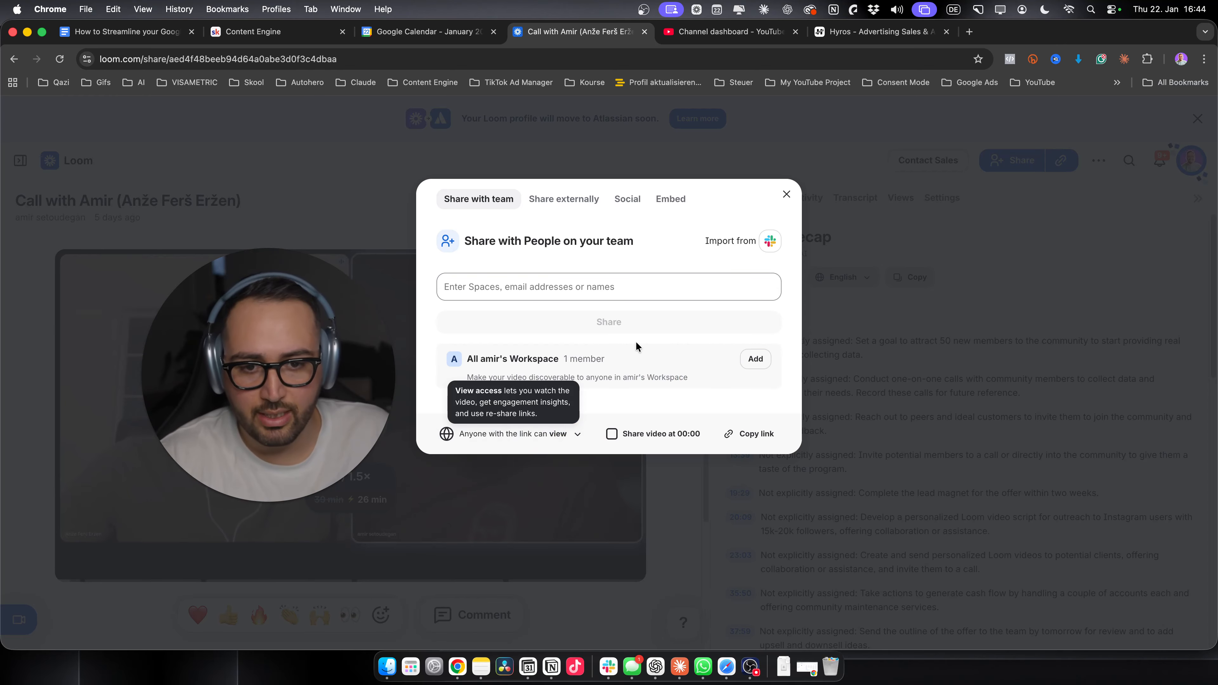
pyautogui.click(784, 194)
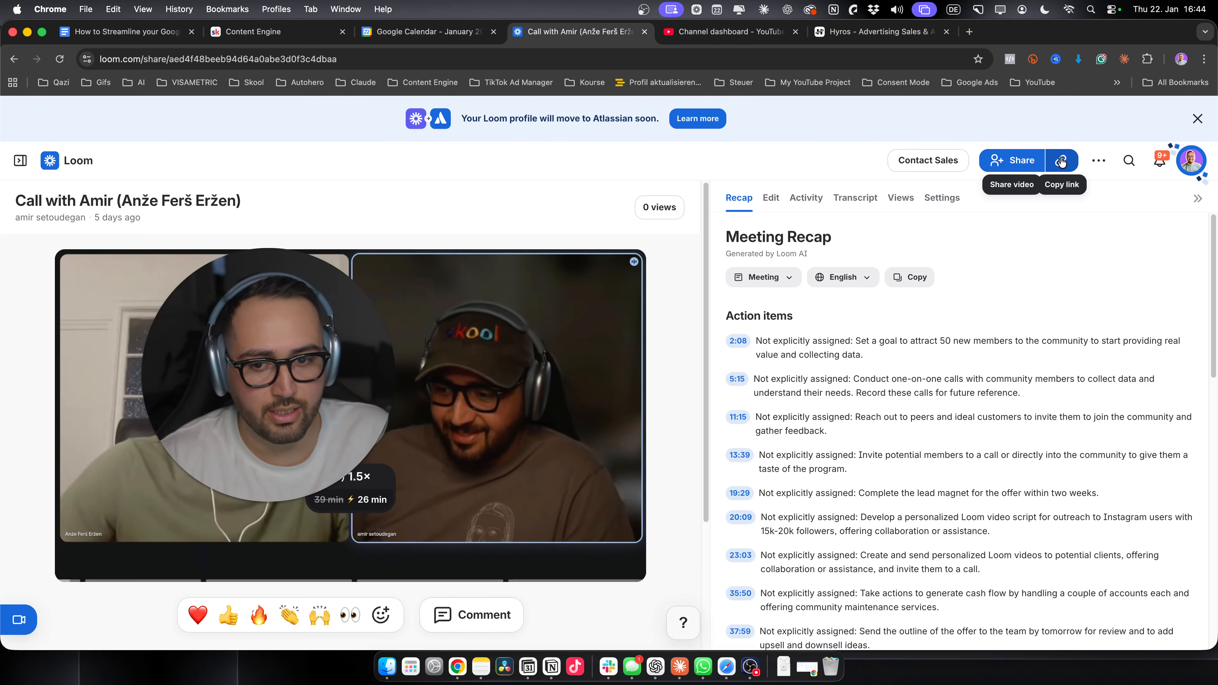
pyautogui.click(1203, 59)
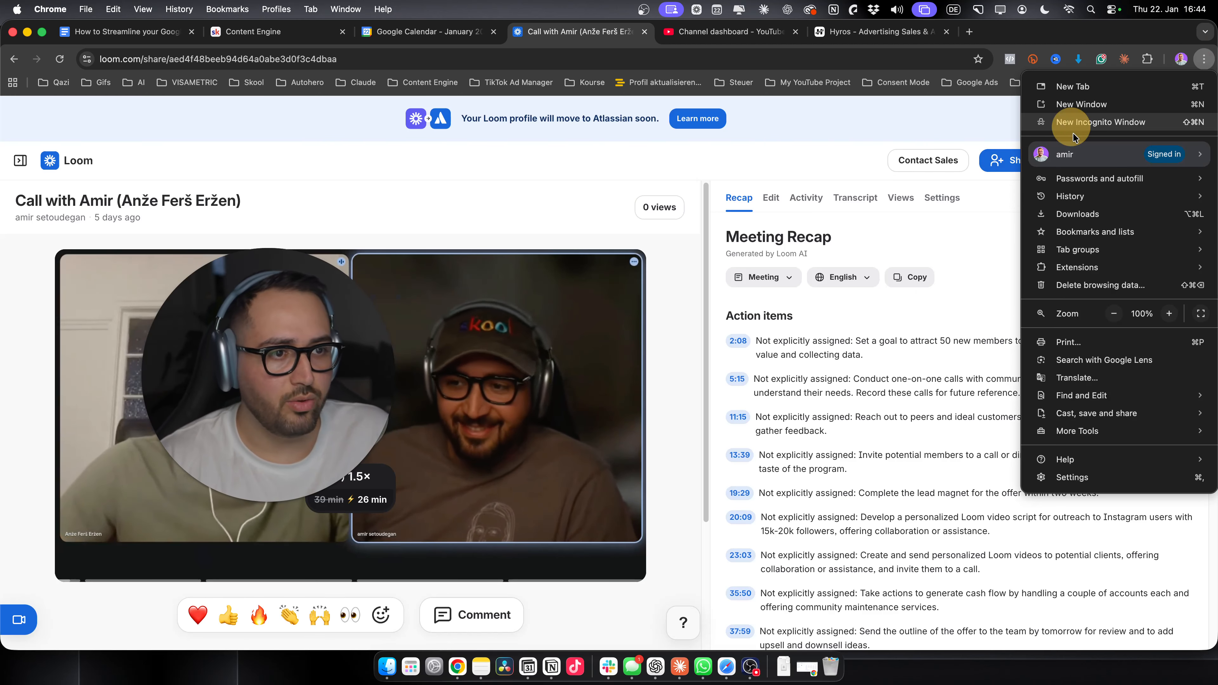
pyautogui.click(1073, 122)
pyautogui.press('Return')
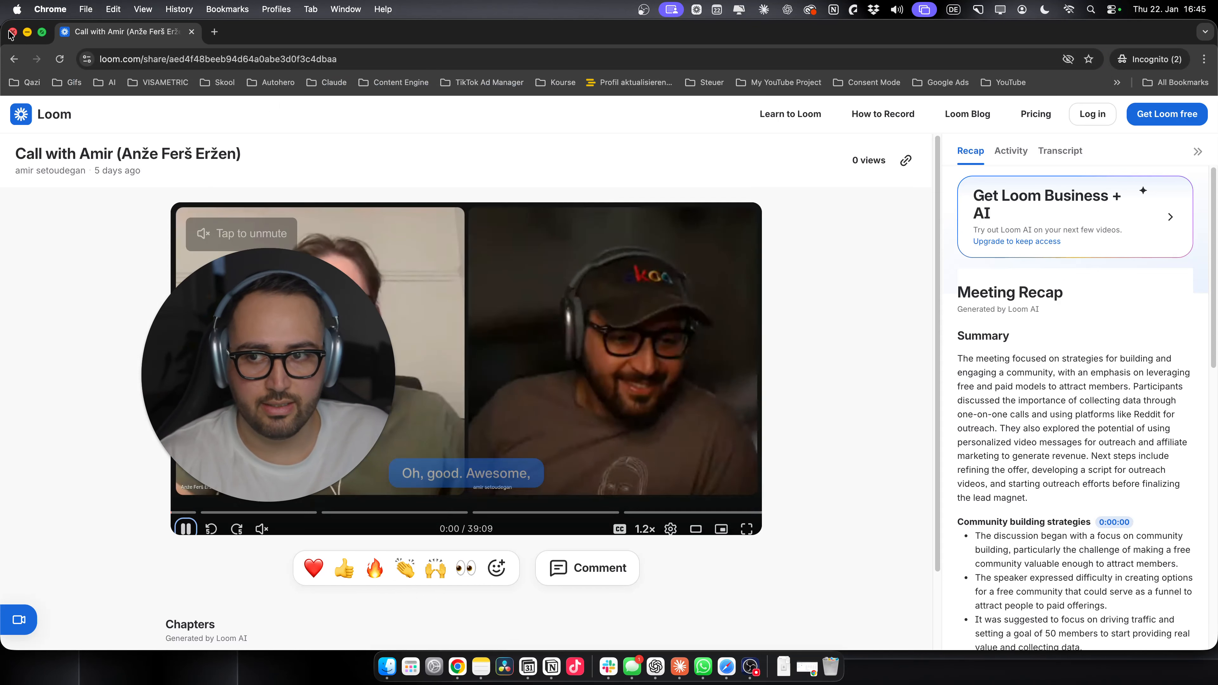
pyautogui.click(12, 32)
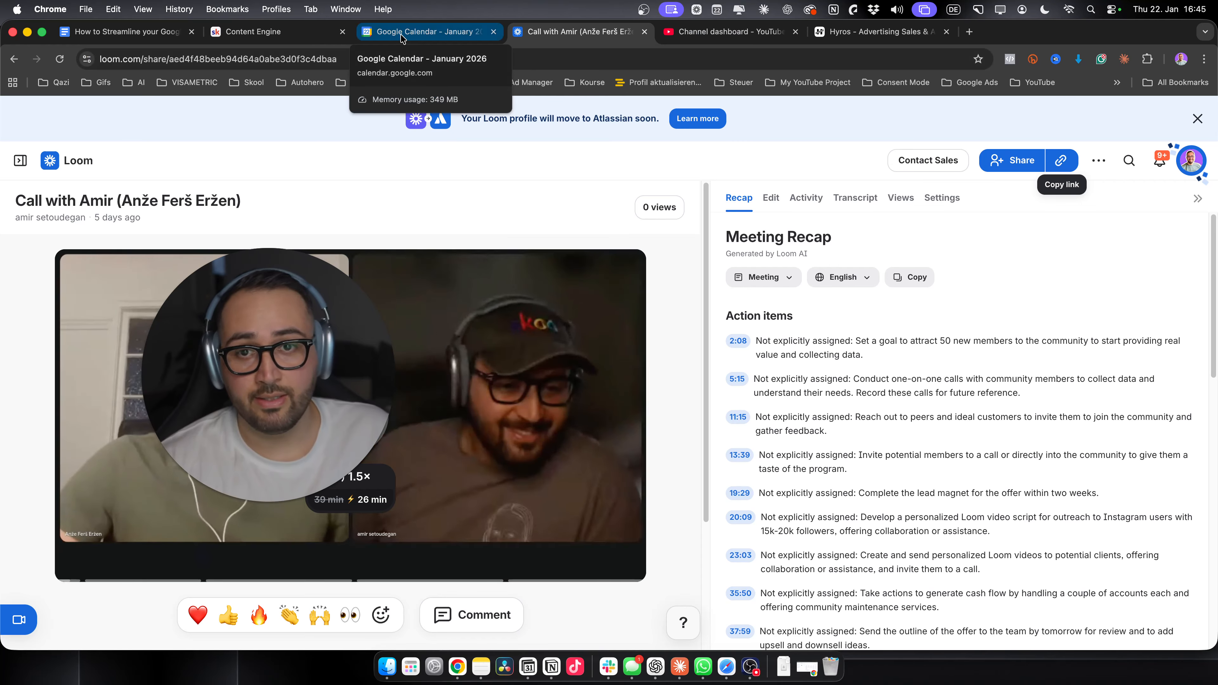
# Step: Switch to Google Calendar and copy the Call with Amir booking page link
pyautogui.click(402, 38)
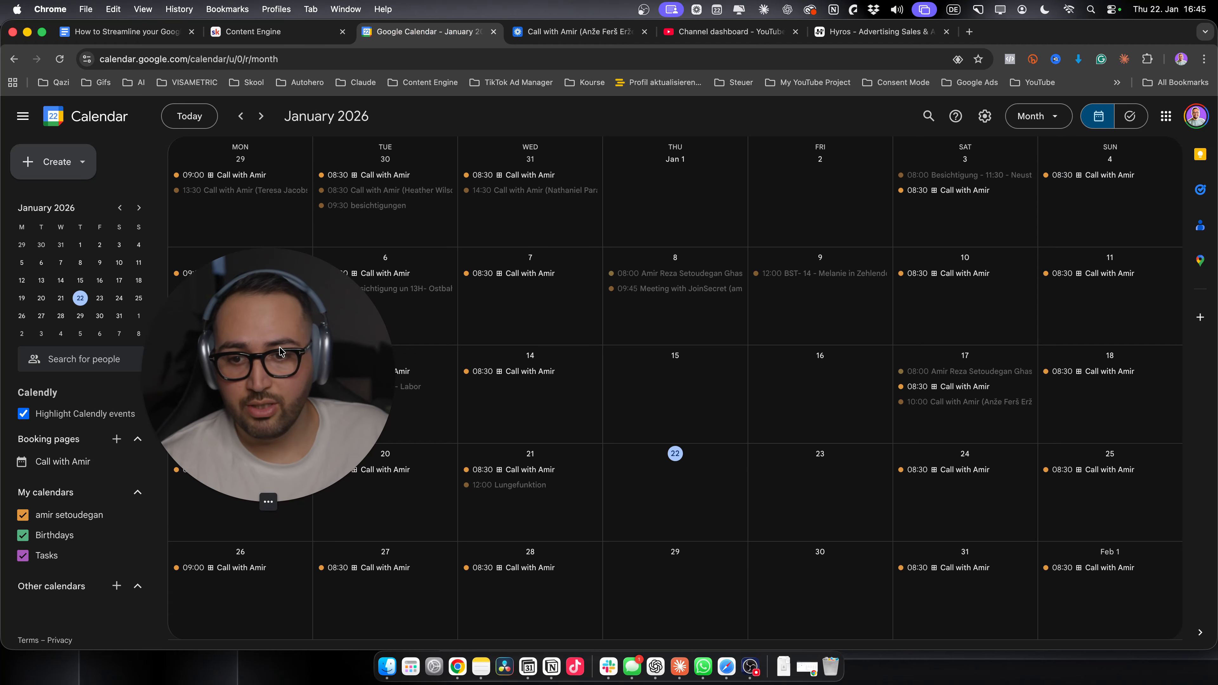
pyautogui.moveTo(280, 351); pyautogui.dragTo(701, 346)
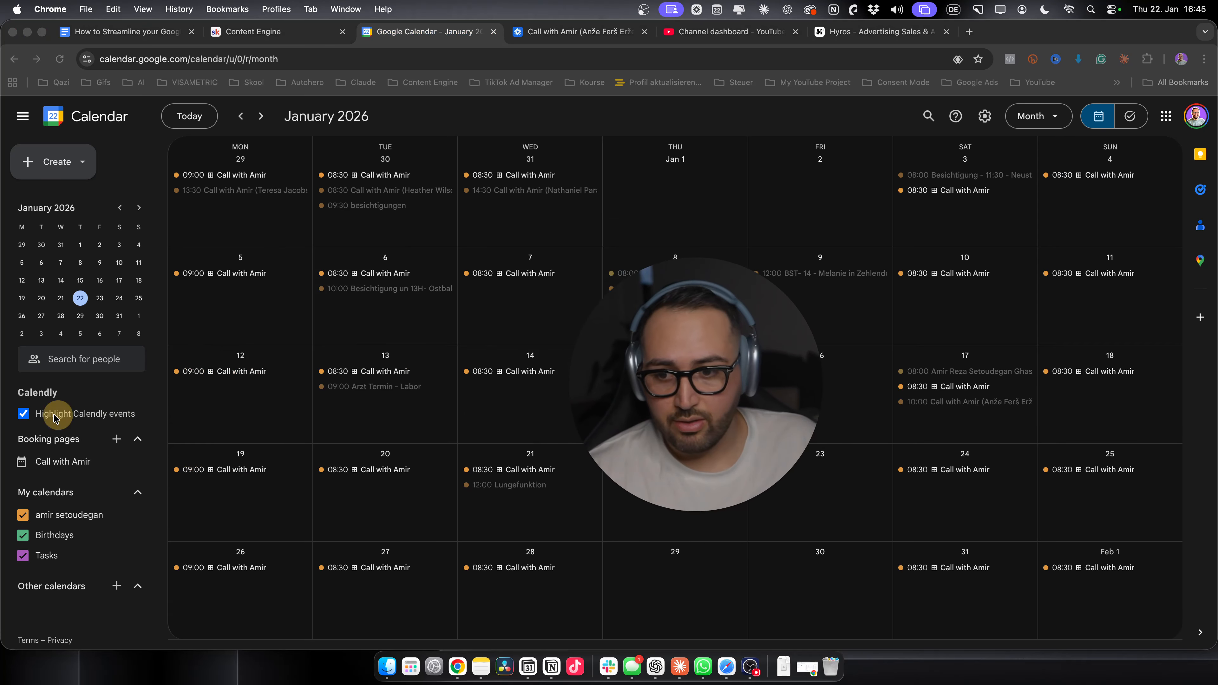
pyautogui.click(126, 485)
pyautogui.moveTo(116, 465)
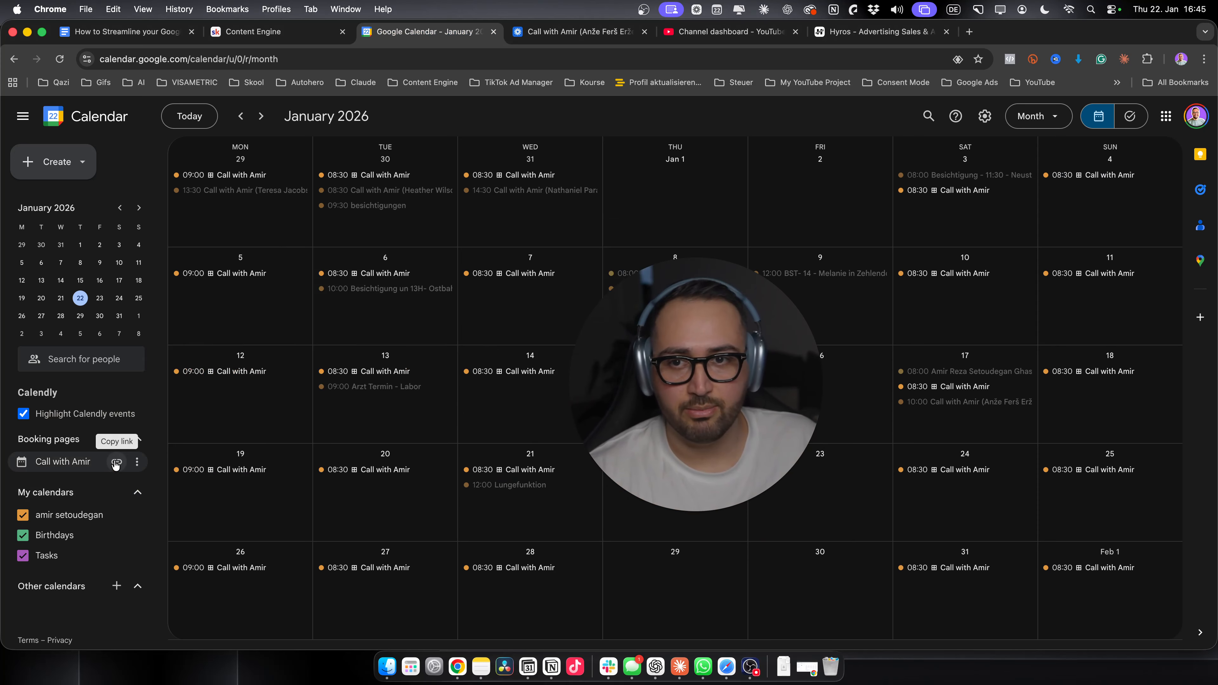
pyautogui.click(116, 463)
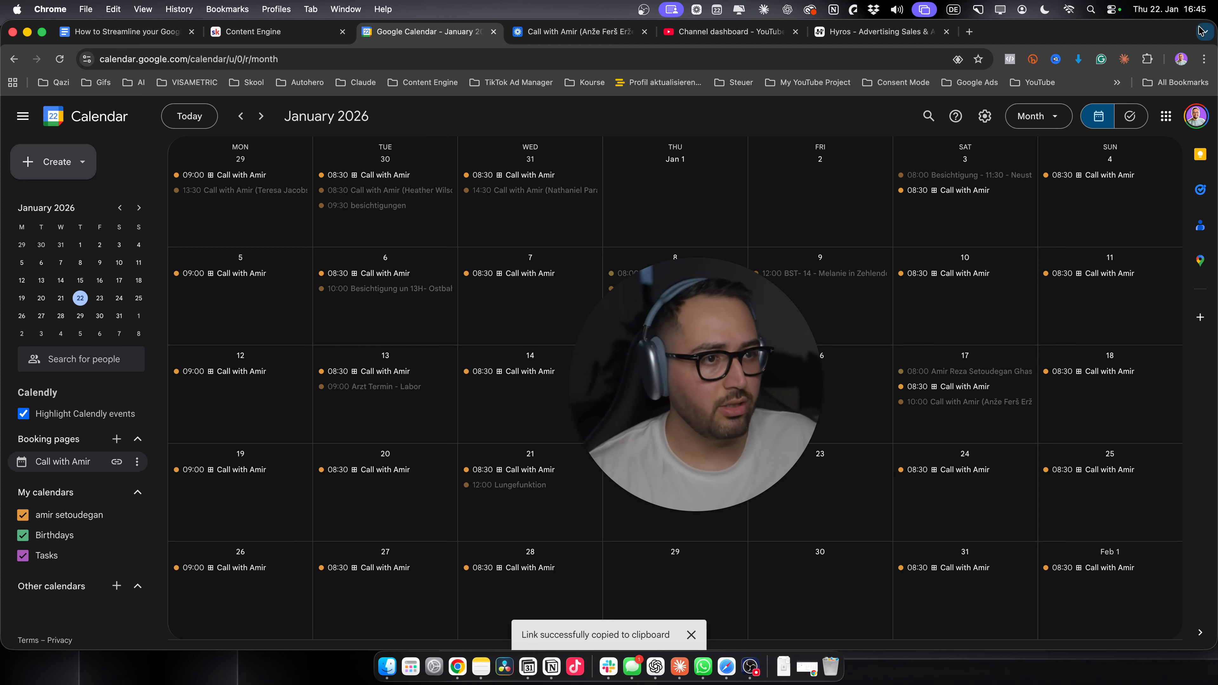
pyautogui.click(1204, 58)
# Step: Load the booking link in a new Incognito window and pick the Saturday 24, 8:30am slot
pyautogui.click(1079, 121)
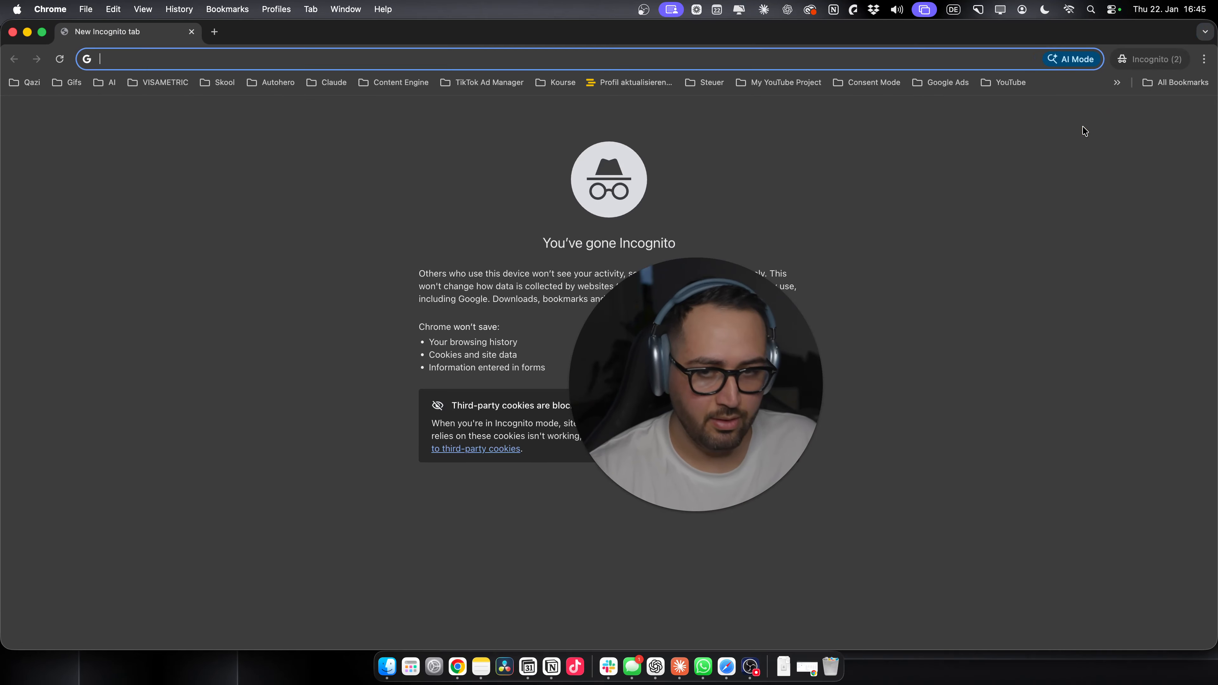
pyautogui.press('super+v')
pyautogui.press('Return')
pyautogui.moveTo(695, 365); pyautogui.dragTo(345, 310)
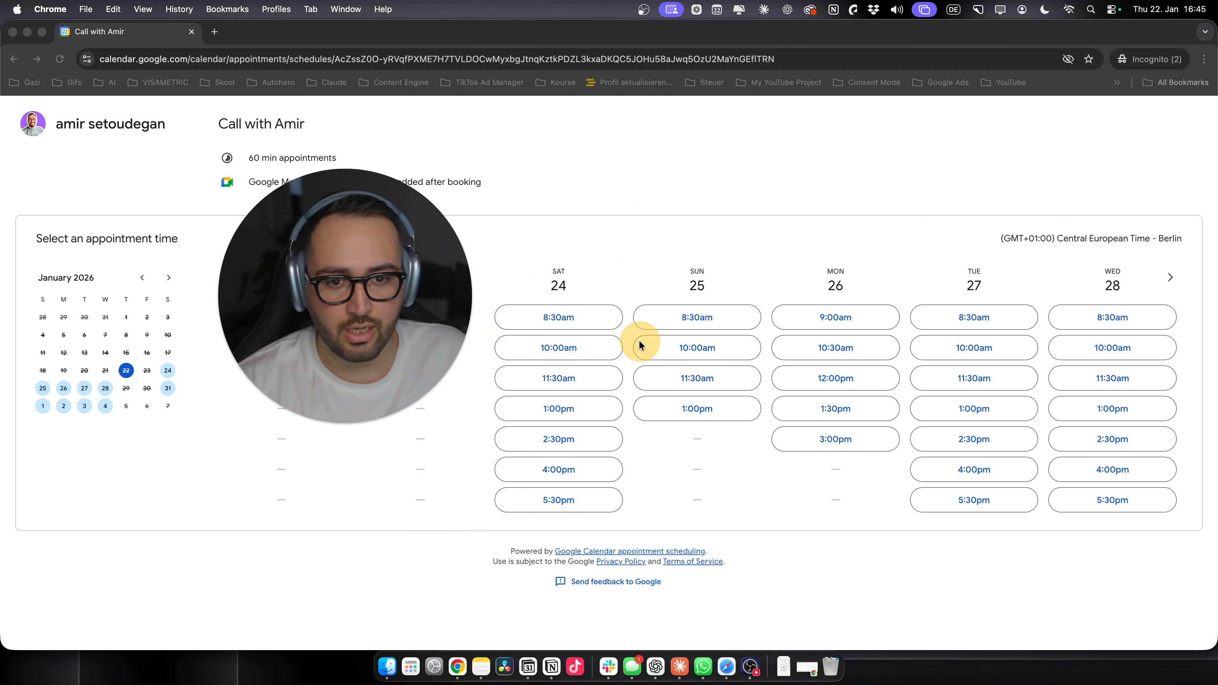
pyautogui.click(571, 331)
pyautogui.click(560, 322)
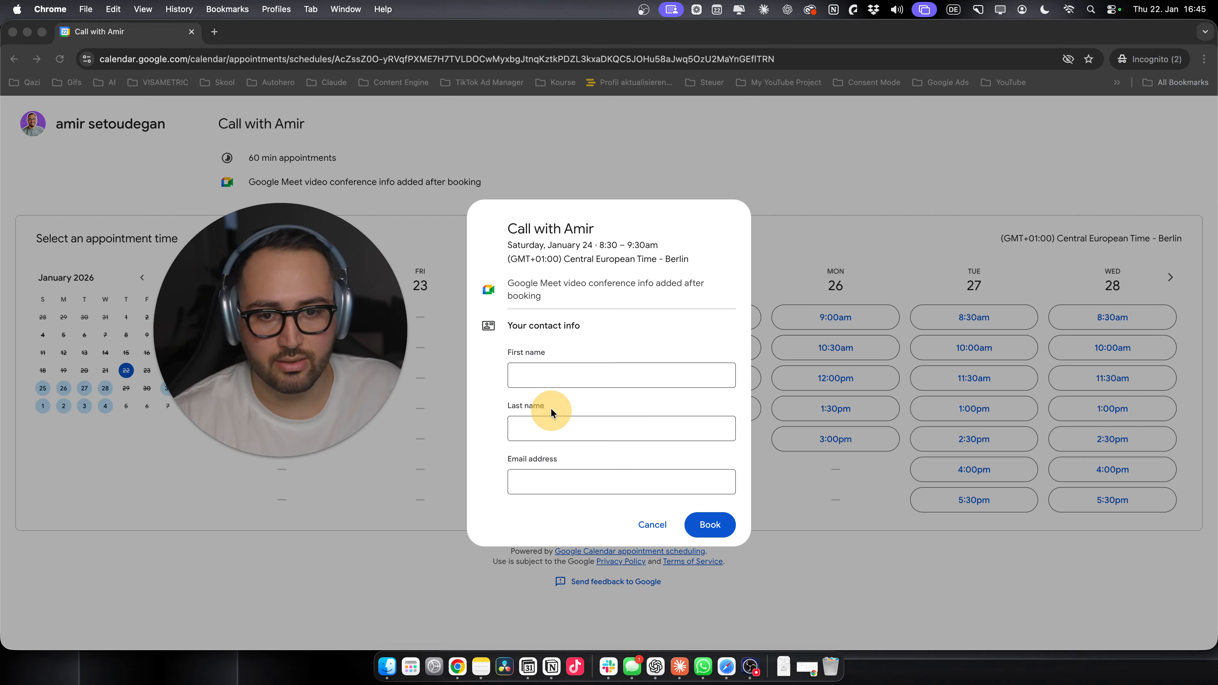
# Step: Fill in the test guest's first name, last name and e-mail, enter the verification code, and confirm the booking
pyautogui.click(544, 375)
pyautogui.write('Amir')
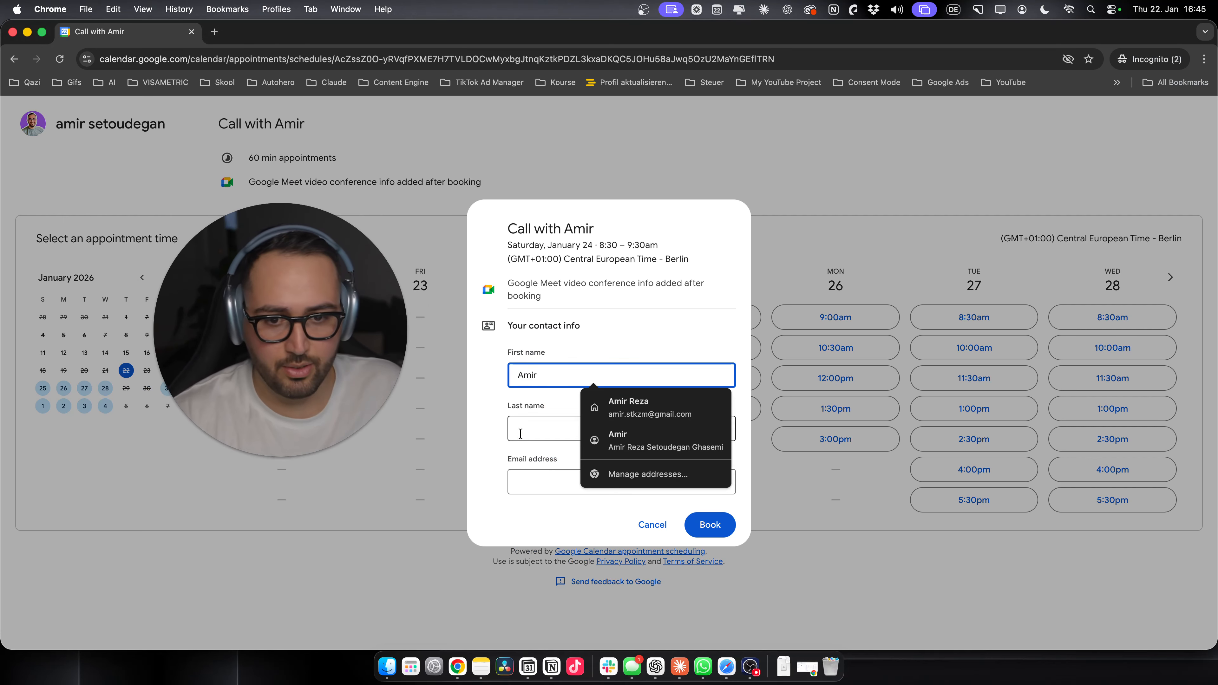
pyautogui.click(520, 433)
pyautogui.write('Test')
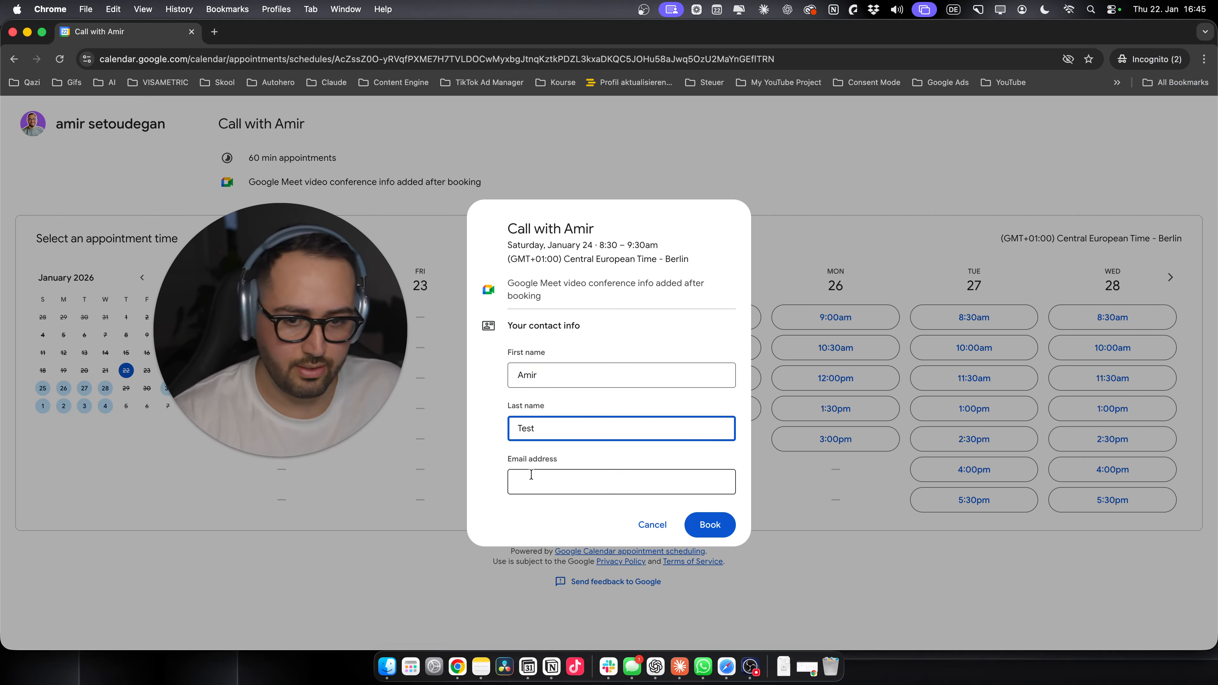
pyautogui.click(532, 478)
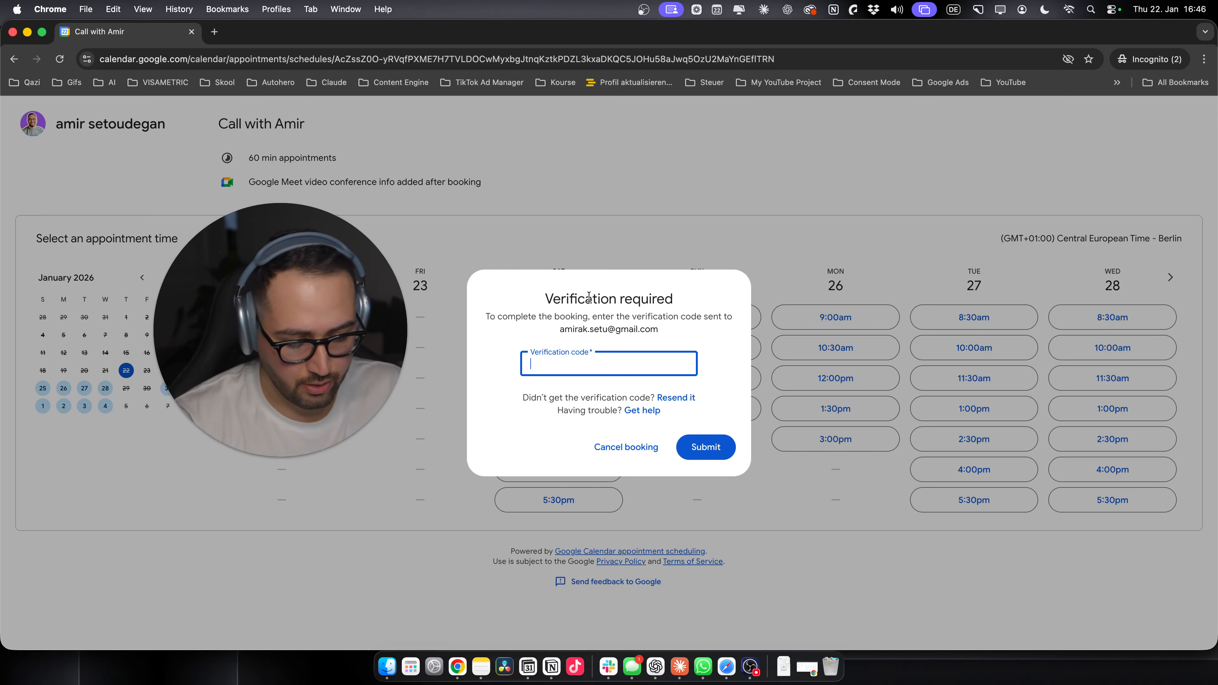
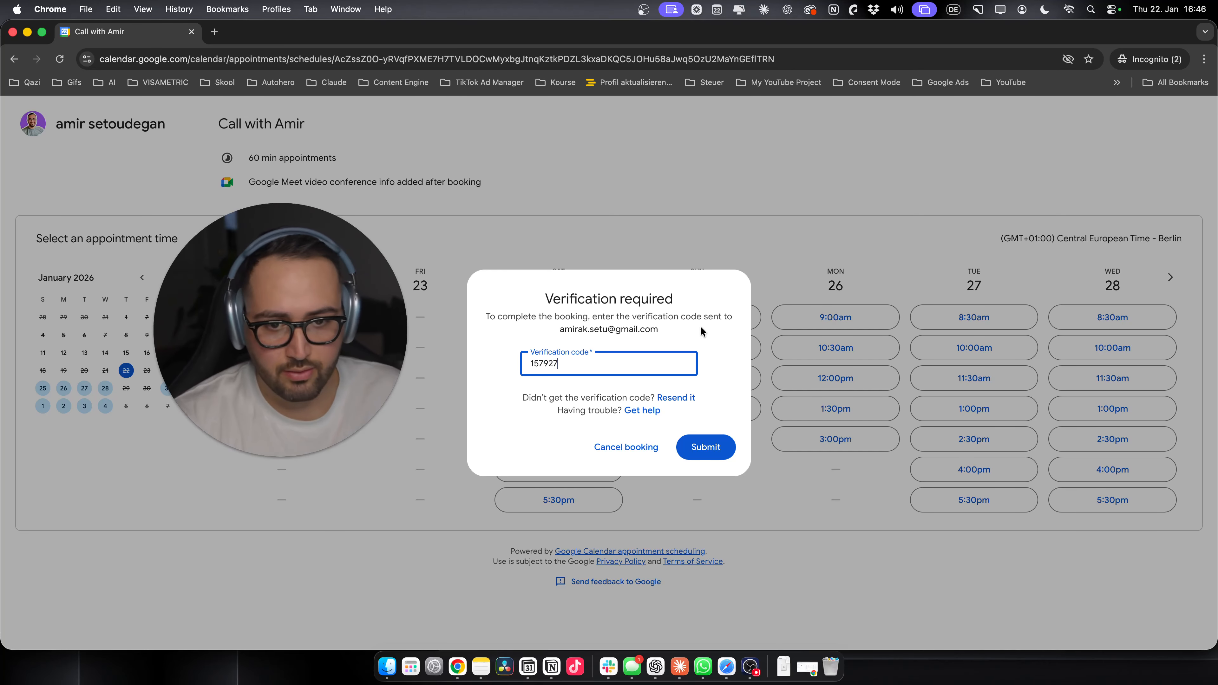
pyautogui.click(705, 446)
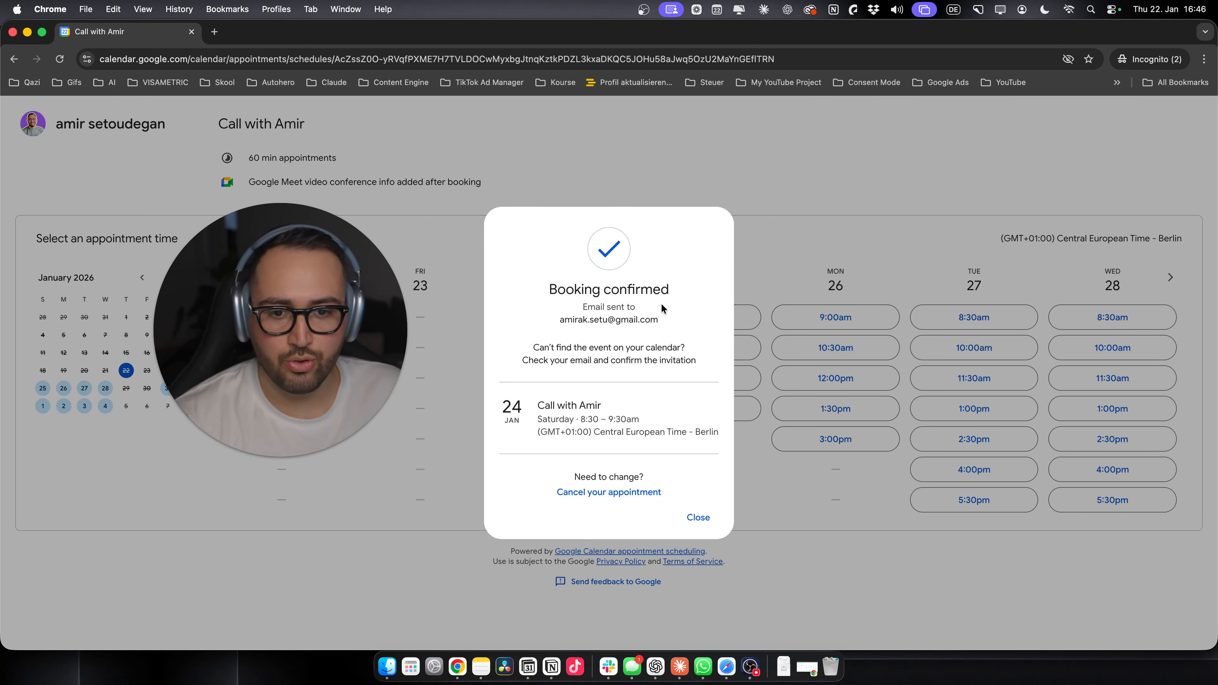
pyautogui.click(697, 519)
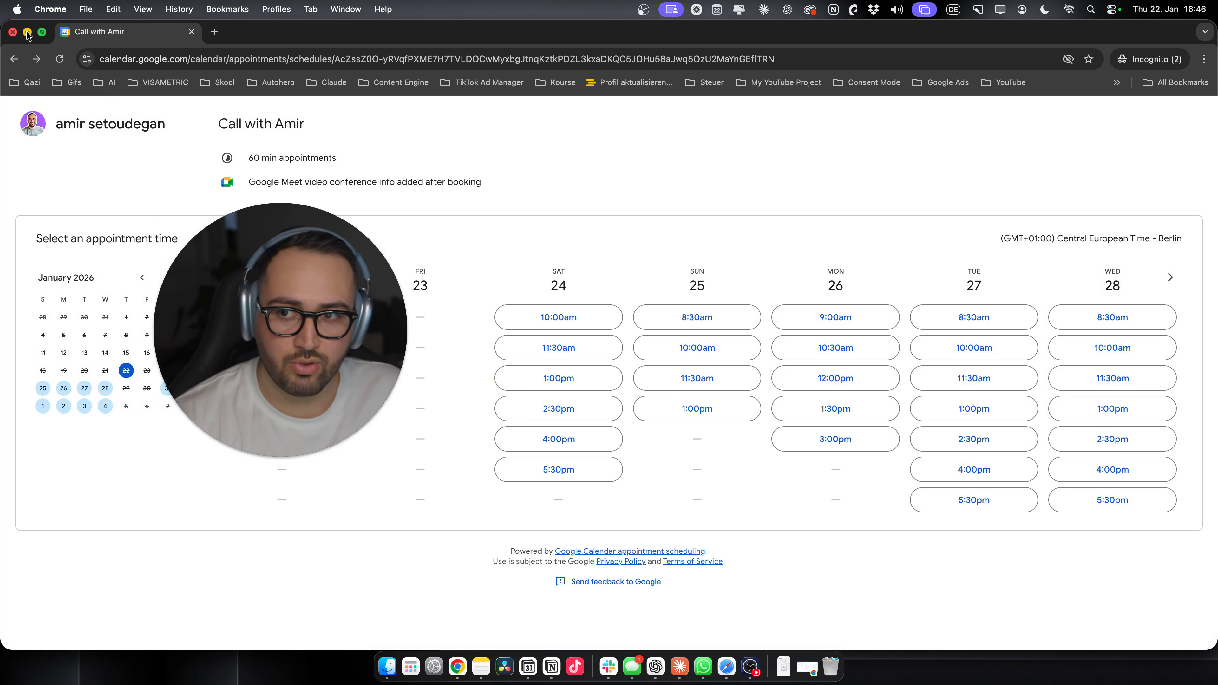
pyautogui.press('super+m')
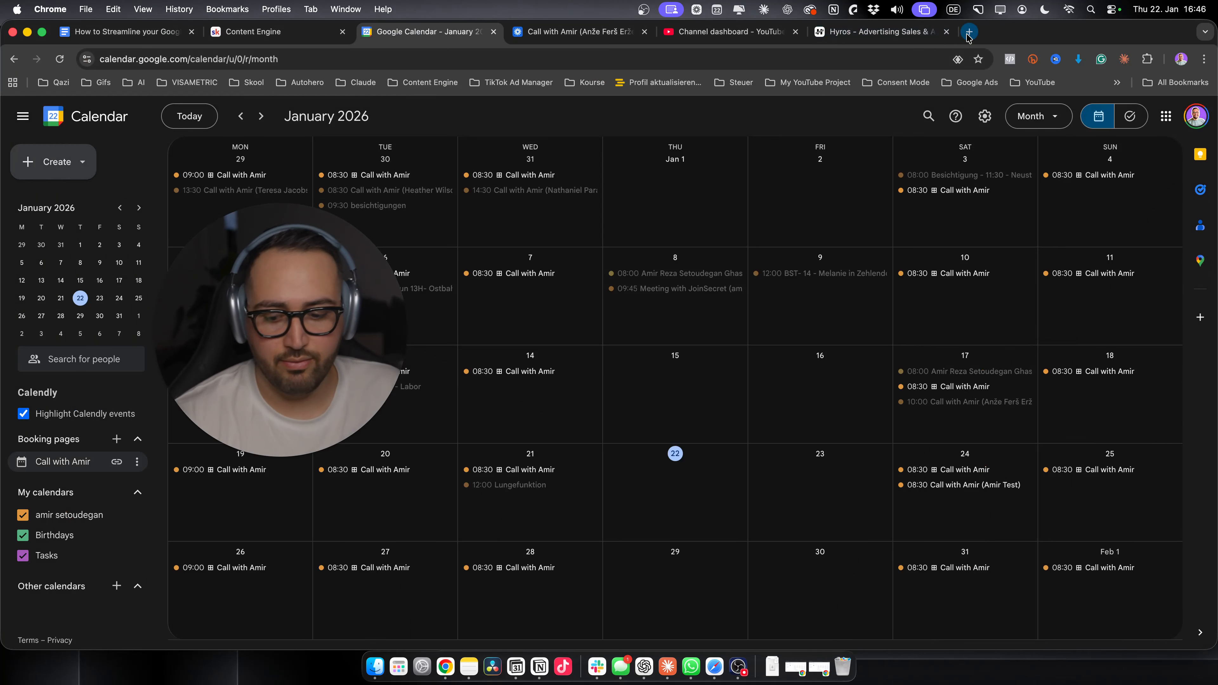
# Step: Open Gmail in a new browser tab
pyautogui.click(968, 32)
pyautogui.write('gmail.com')
pyautogui.press('Return')
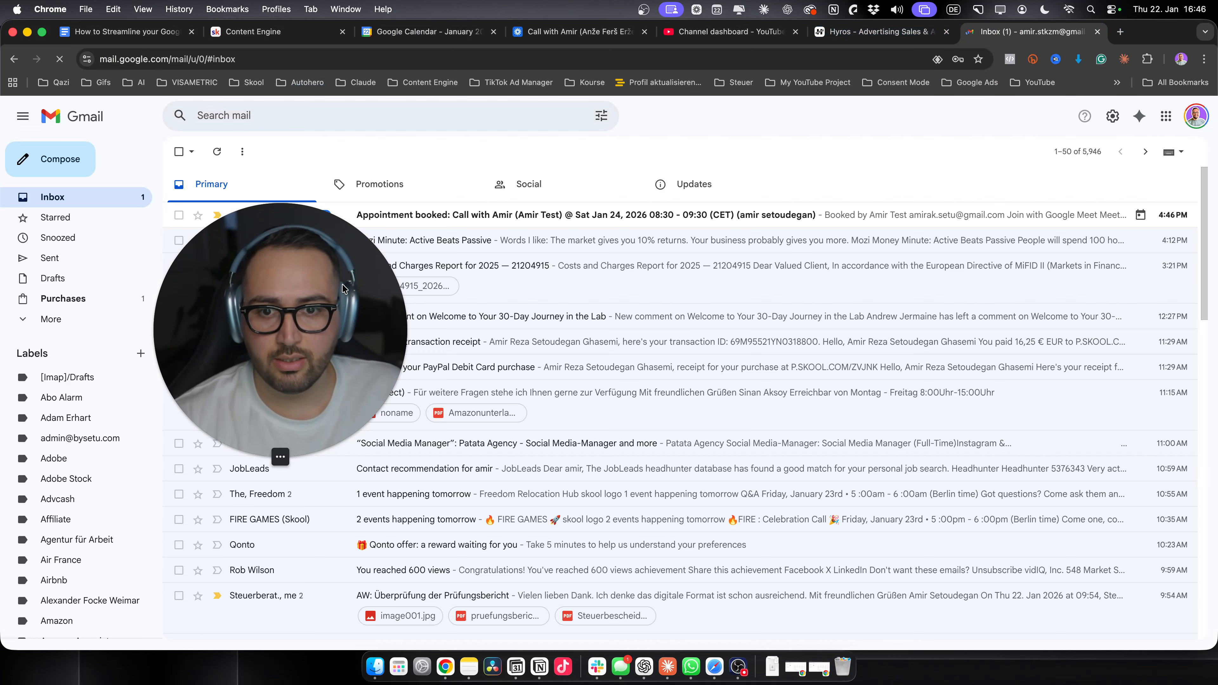
pyautogui.moveTo(342, 289); pyautogui.dragTo(810, 213)
# Step: Open and read the 'Appointment booked' email for 24 January 08:30–09:30 with its Meet link
pyautogui.click(428, 216)
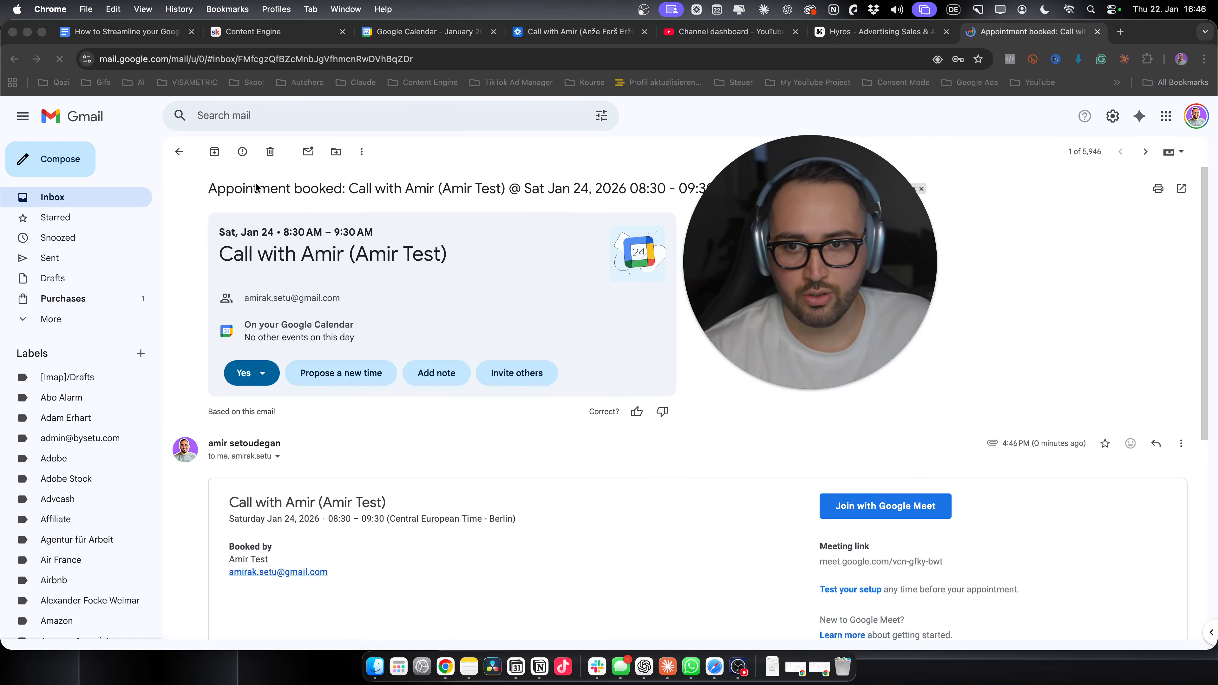
pyautogui.scroll(-4, 393, 349)
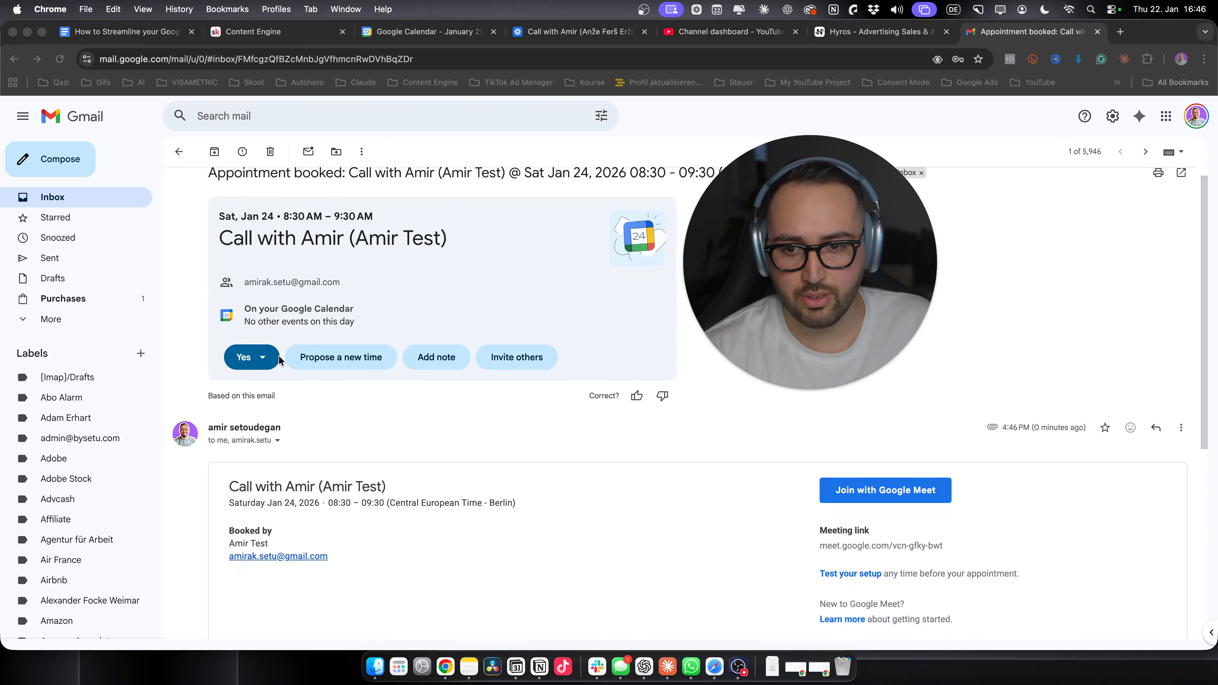
pyautogui.moveTo(811, 261); pyautogui.dragTo(620, 403)
pyautogui.scroll(3, 297, 349)
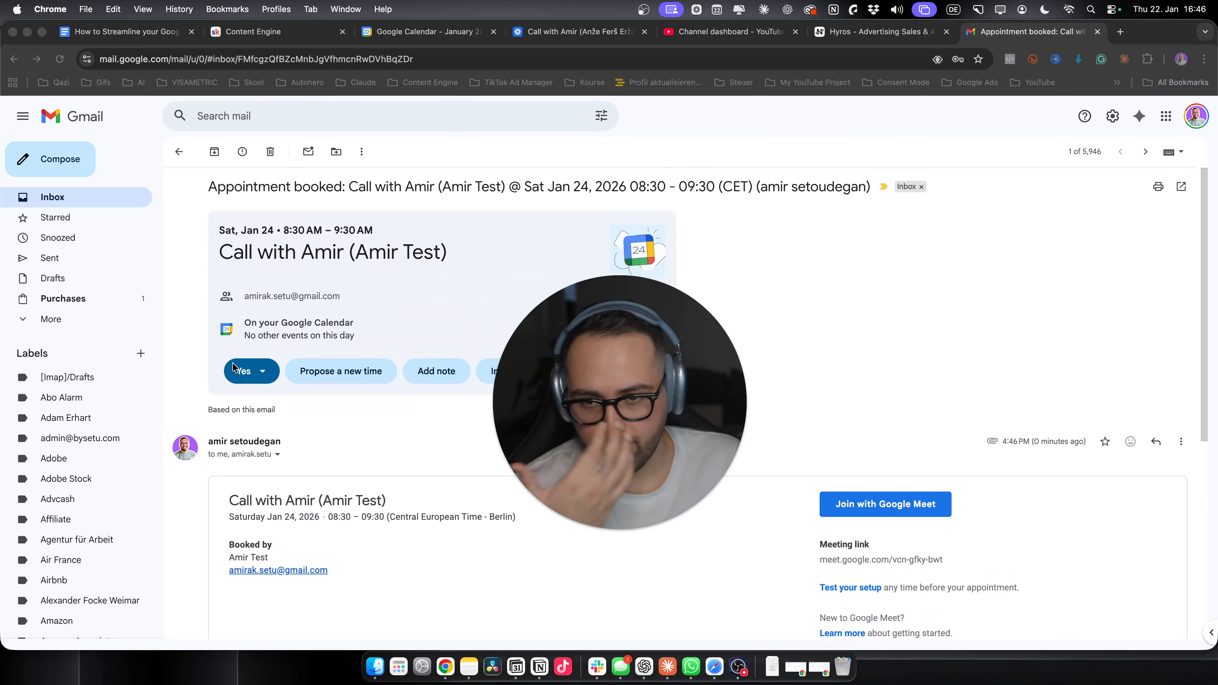
pyautogui.moveTo(642, 340); pyautogui.dragTo(843, 256)
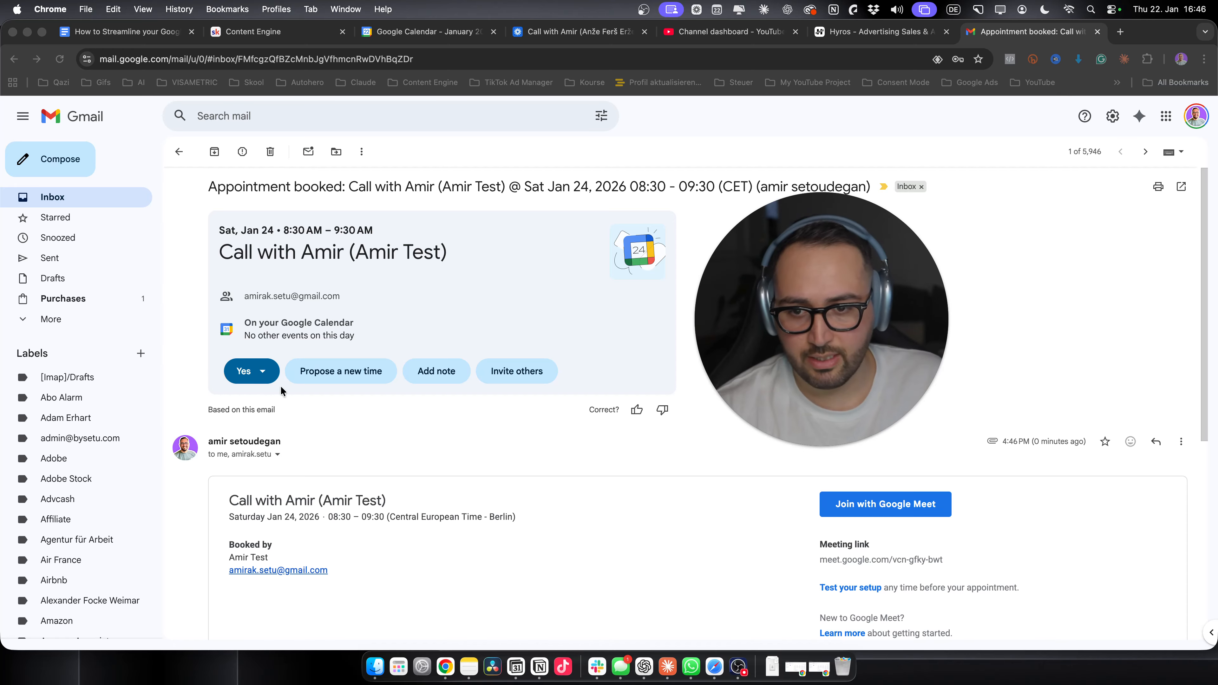
pyautogui.scroll(-2, 1017, 207)
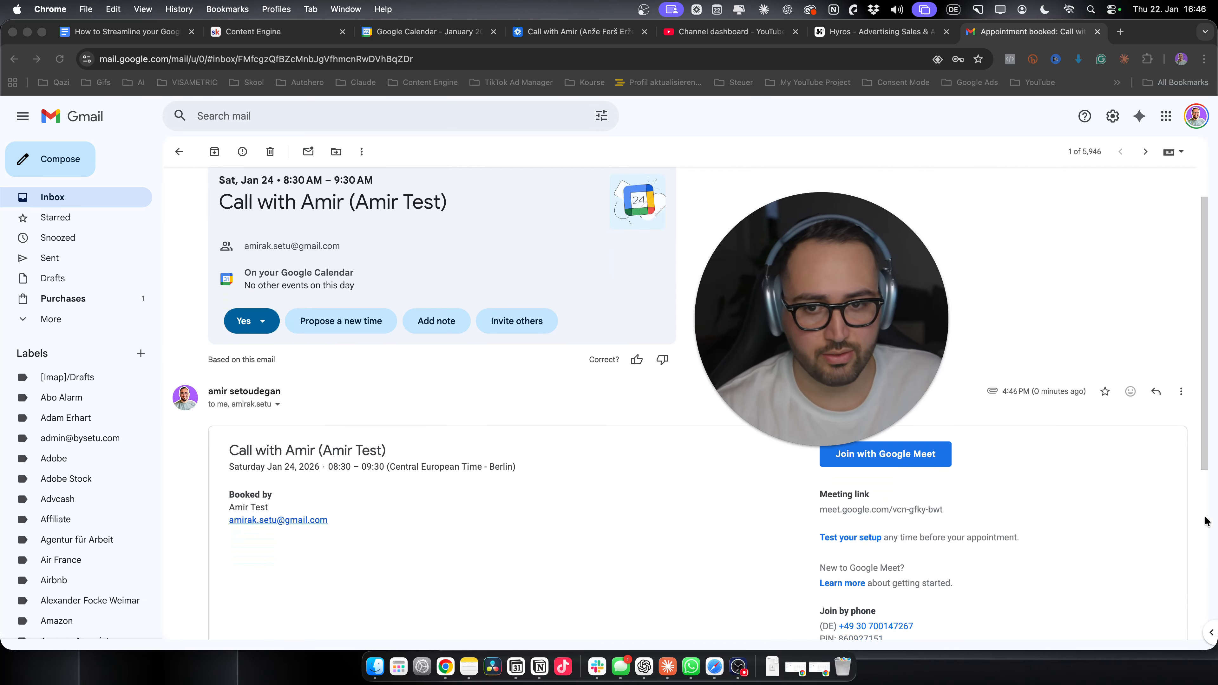
pyautogui.scroll(-3, 1152, 462)
pyautogui.moveTo(817, 315); pyautogui.dragTo(624, 387)
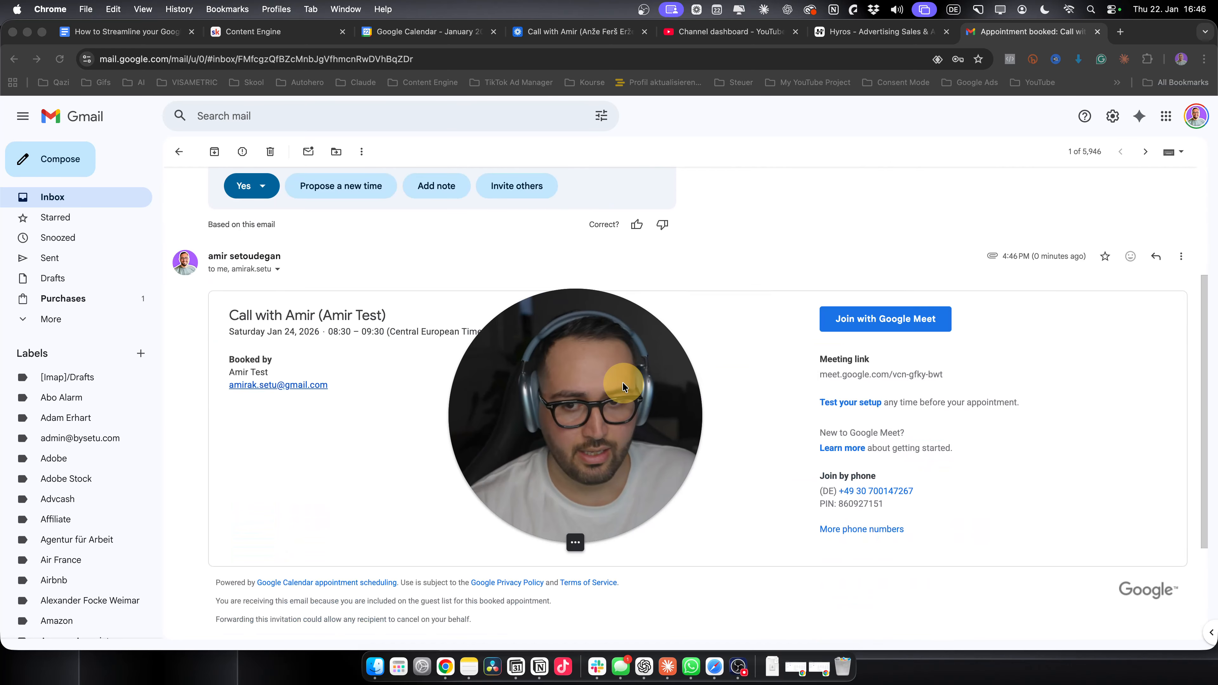
pyautogui.scroll(1, 806, 421)
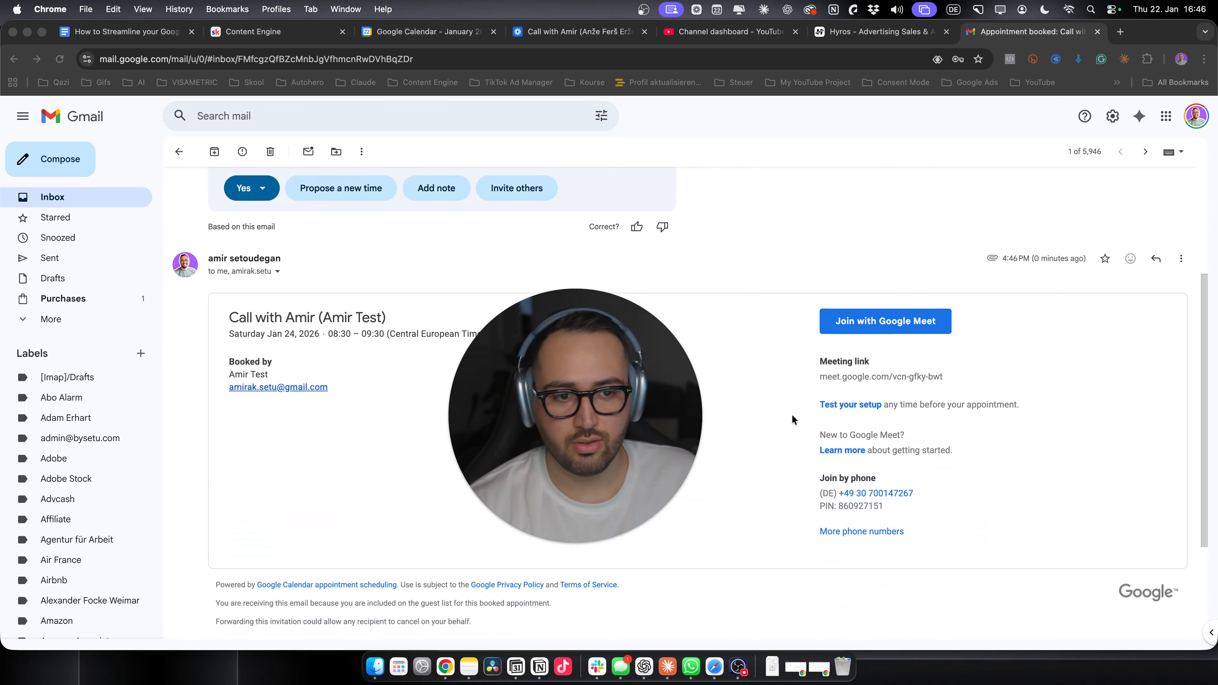
pyautogui.moveTo(618, 414); pyautogui.dragTo(675, 435)
pyautogui.click(381, 405)
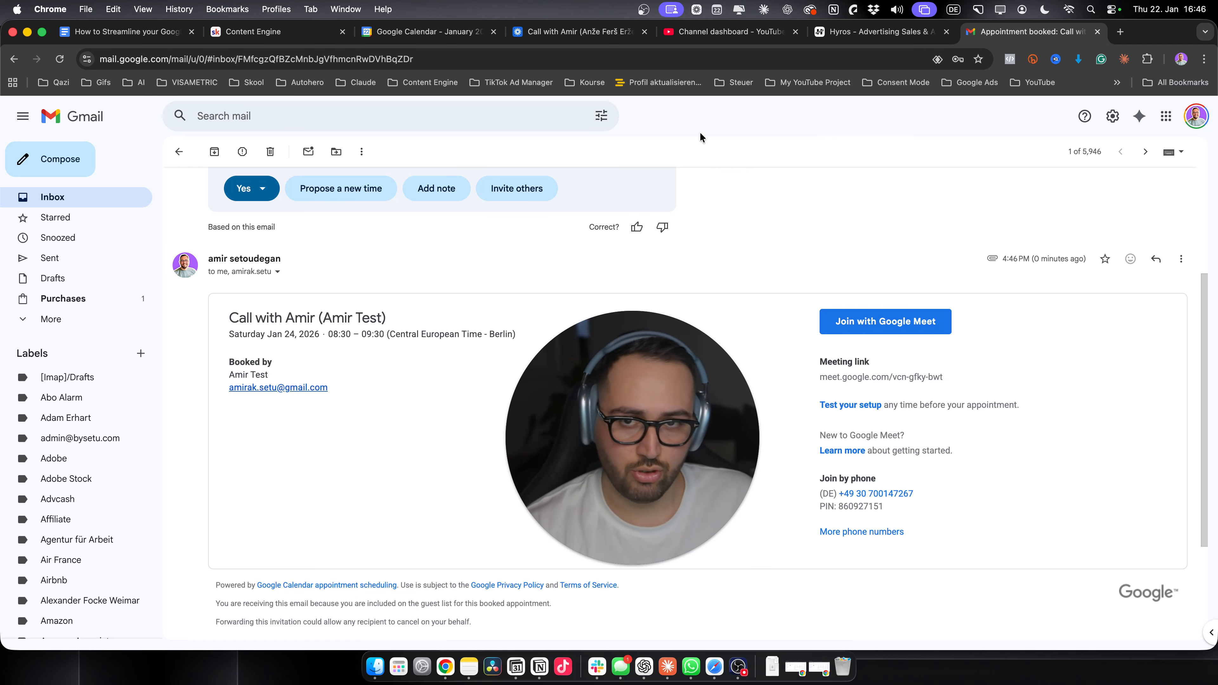
# Step: Go to the Loom site in the browser
pyautogui.click(532, 35)
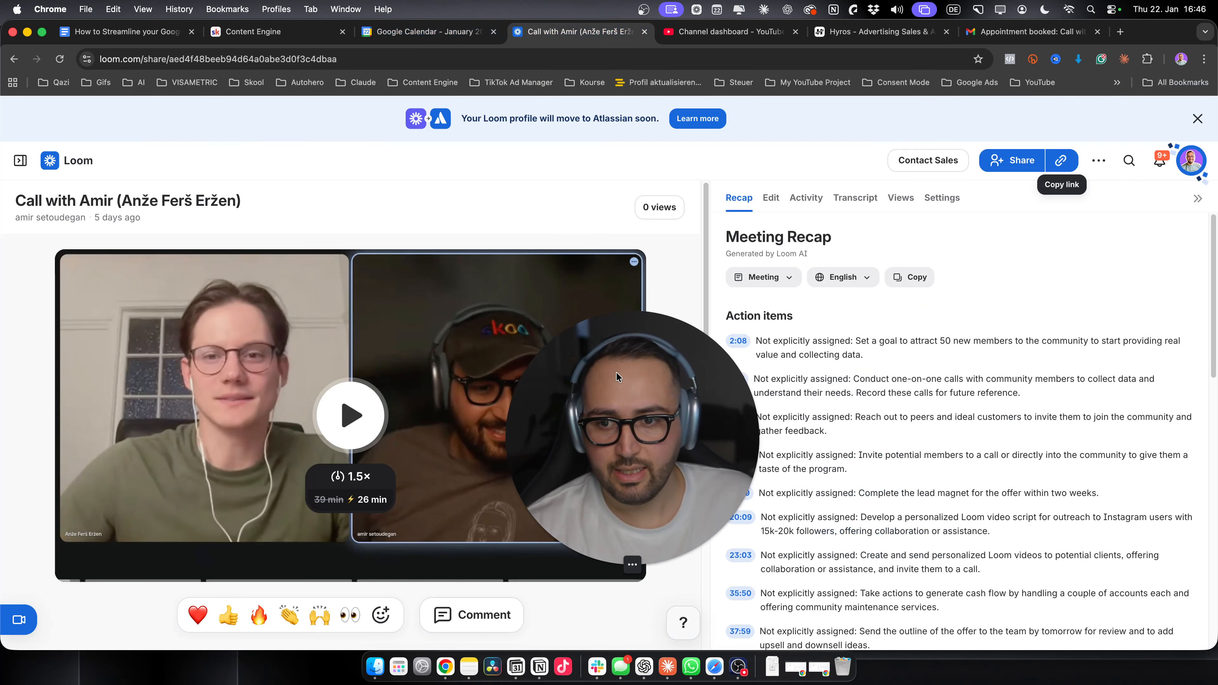
pyautogui.click(259, 59)
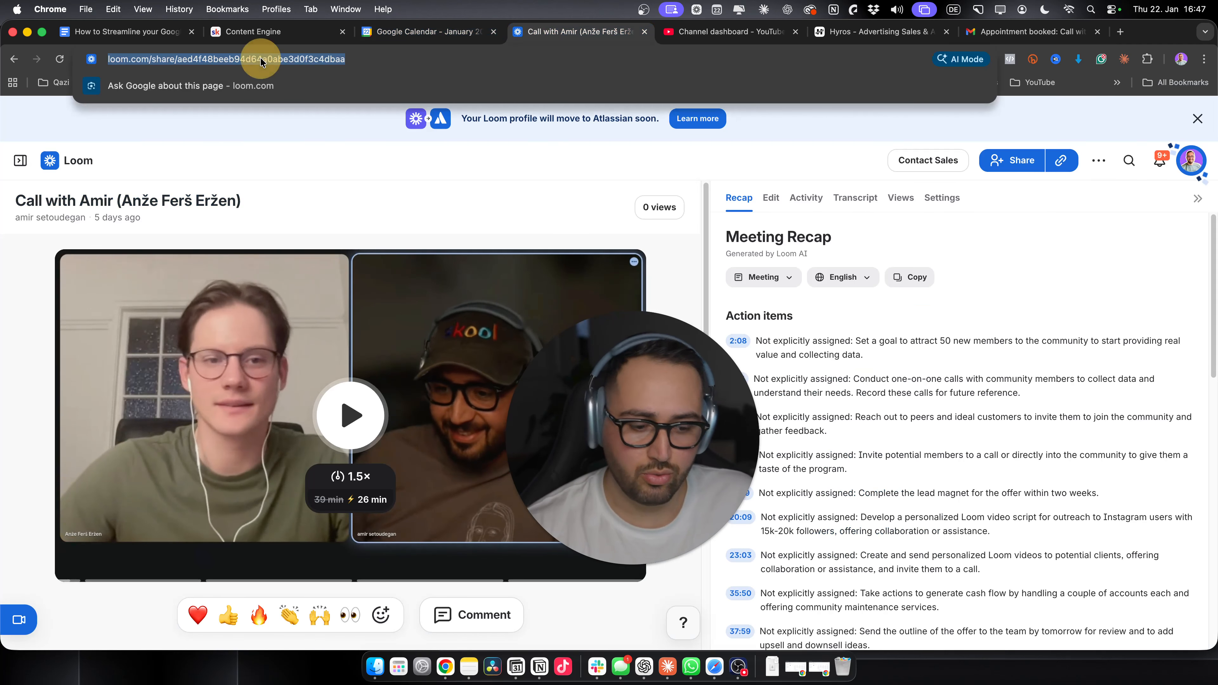
pyautogui.write('l')
pyautogui.click(262, 137)
pyautogui.moveTo(652, 358); pyautogui.dragTo(462, 278)
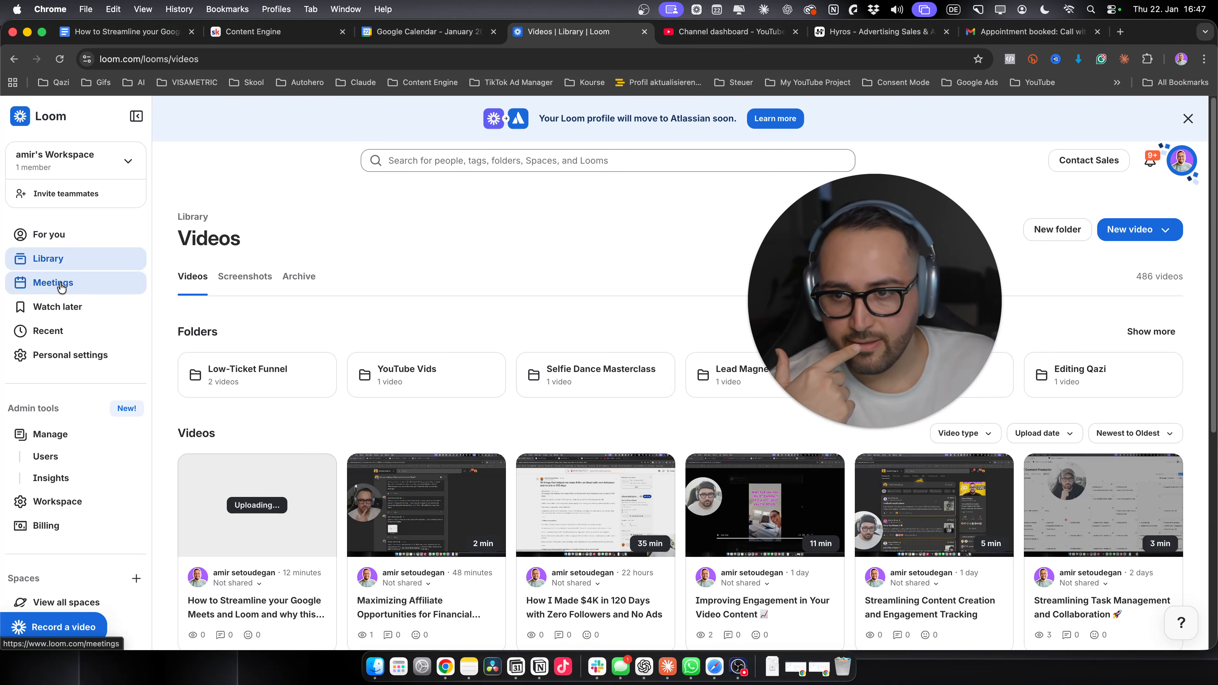
# Step: Check the Saturday 24 January Call with Amir under Loom's Upcoming meetings and follow its meeting link
pyautogui.click(57, 282)
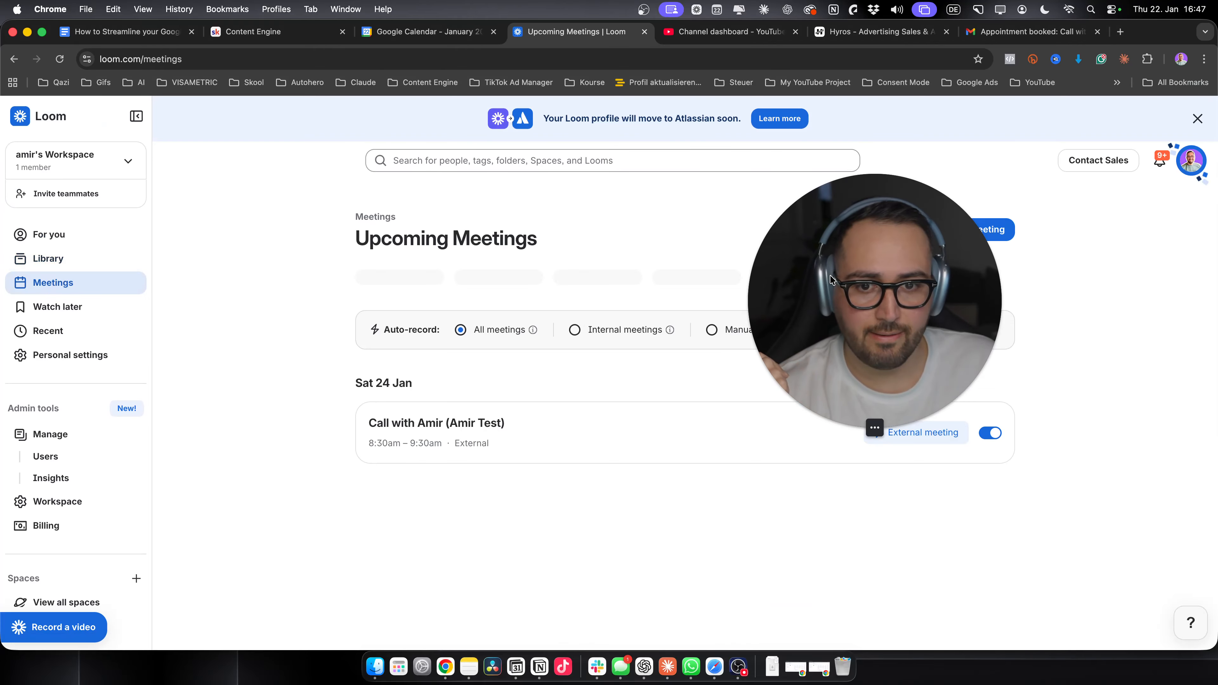
pyautogui.moveTo(824, 279); pyautogui.dragTo(797, 193)
pyautogui.click(466, 429)
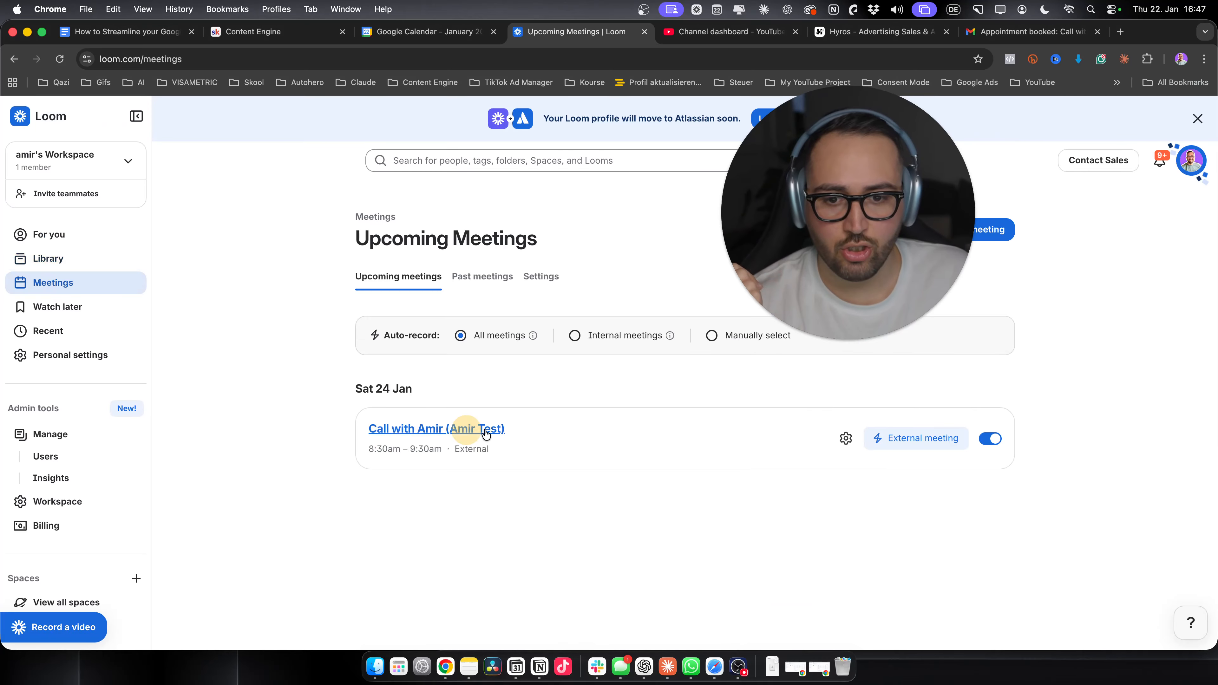
pyautogui.moveTo(805, 239); pyautogui.dragTo(674, 272)
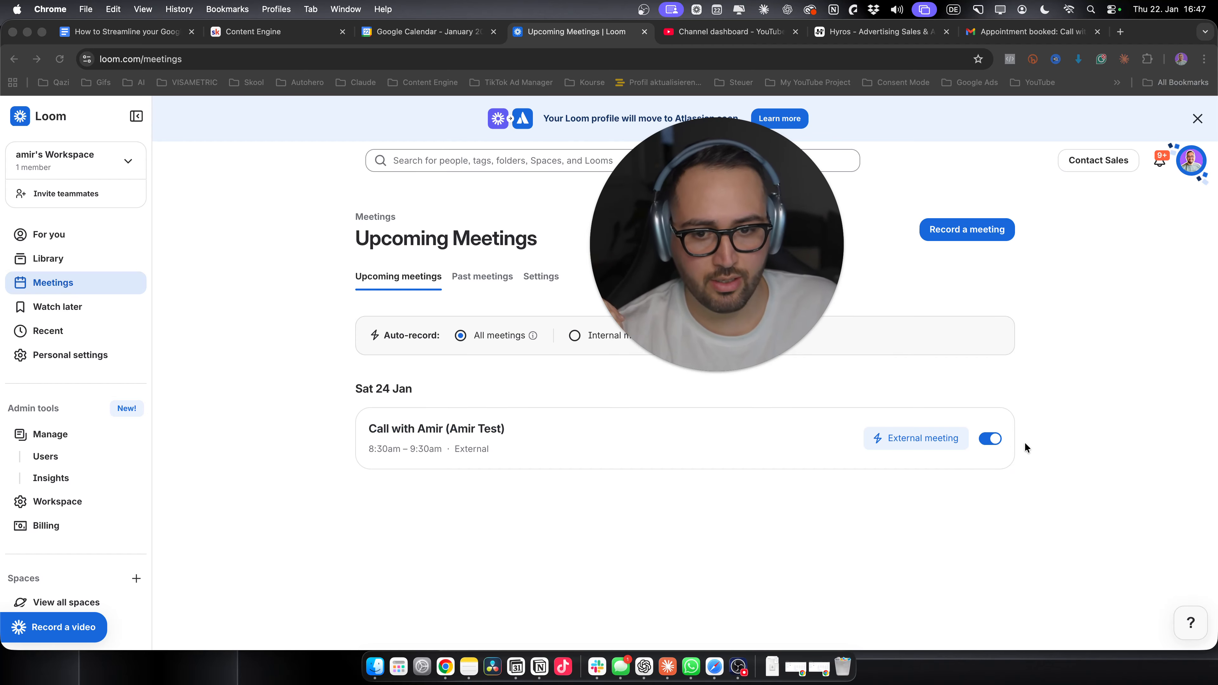
pyautogui.moveTo(637, 218); pyautogui.dragTo(593, 446)
pyautogui.click(1029, 472)
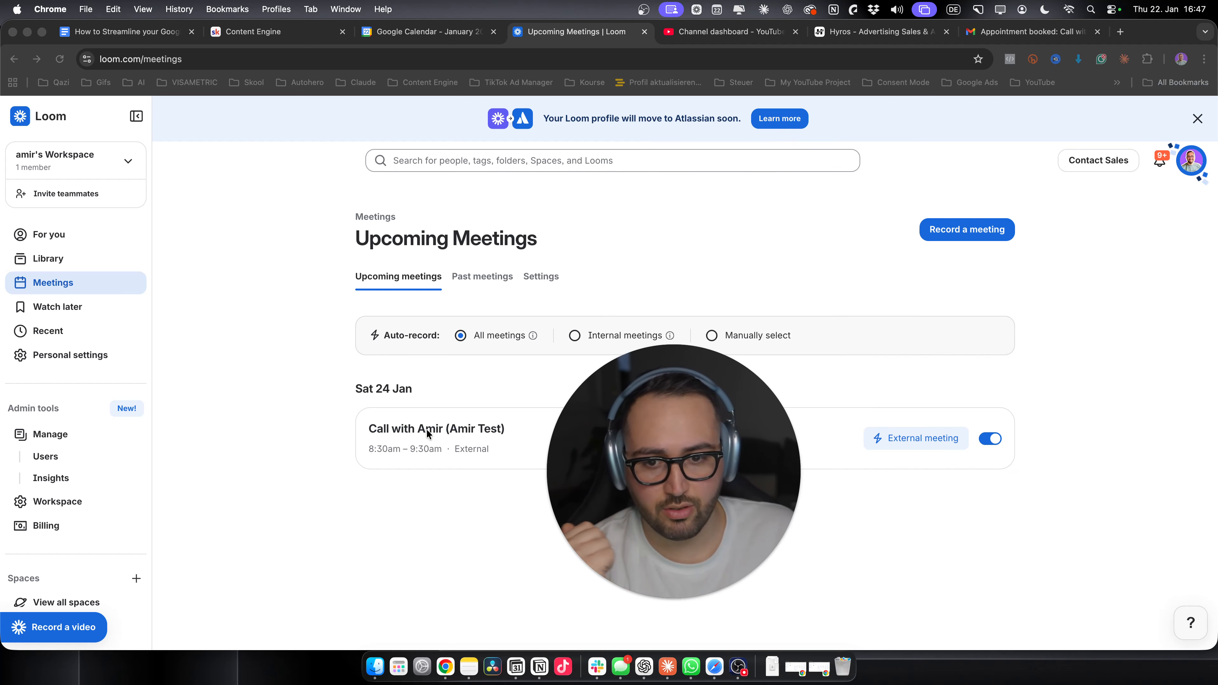
pyautogui.click(358, 390)
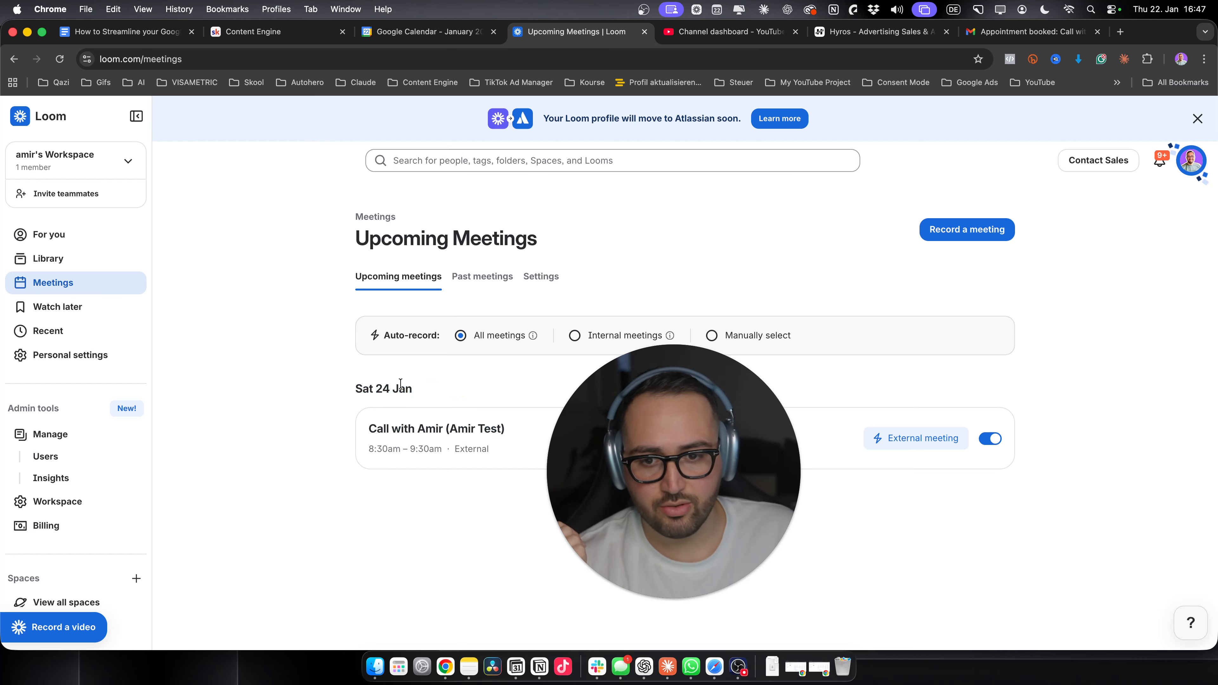
# Step: Join the Call with Amir Google Meet call and dismiss the AI meeting note prompt
pyautogui.click(414, 435)
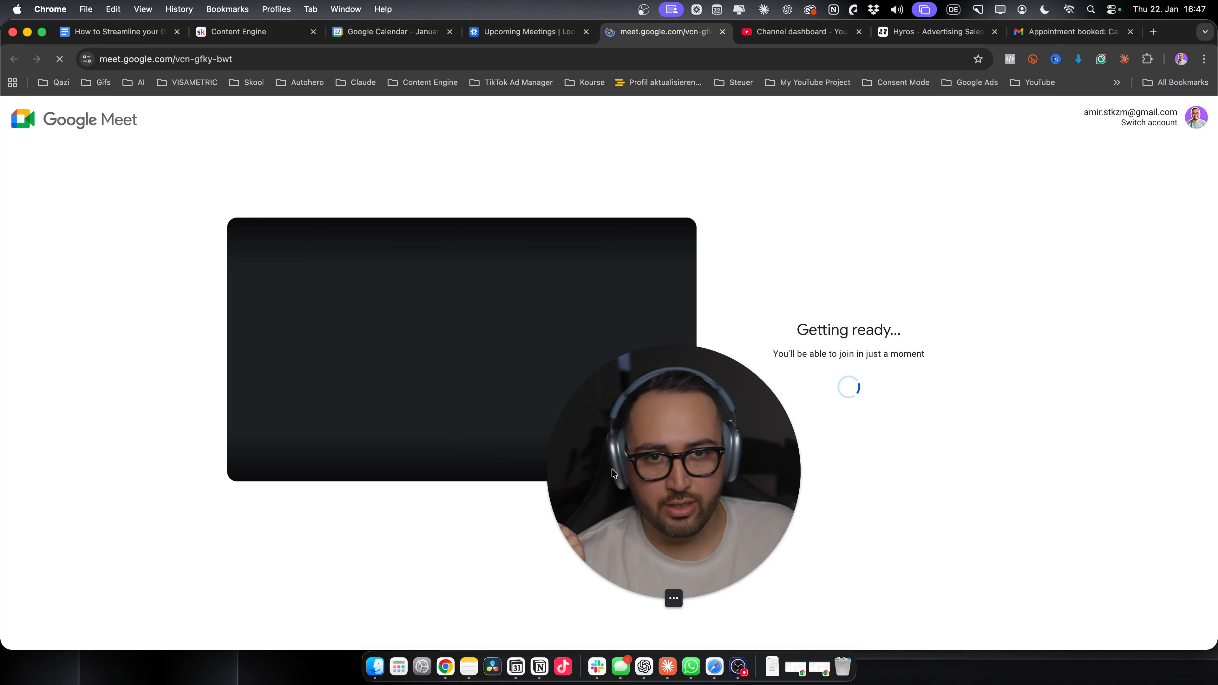
pyautogui.moveTo(643, 464); pyautogui.dragTo(554, 421)
pyautogui.click(843, 410)
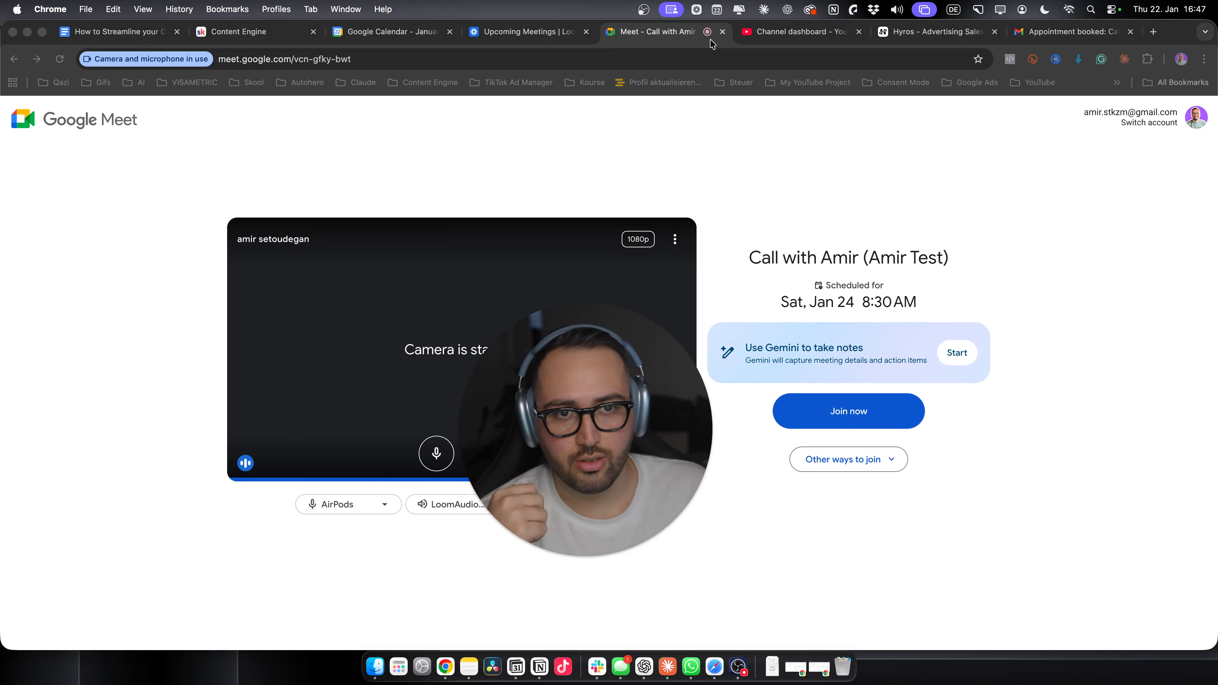
pyautogui.moveTo(668, 418); pyautogui.dragTo(484, 235)
pyautogui.click(863, 424)
pyautogui.click(465, 34)
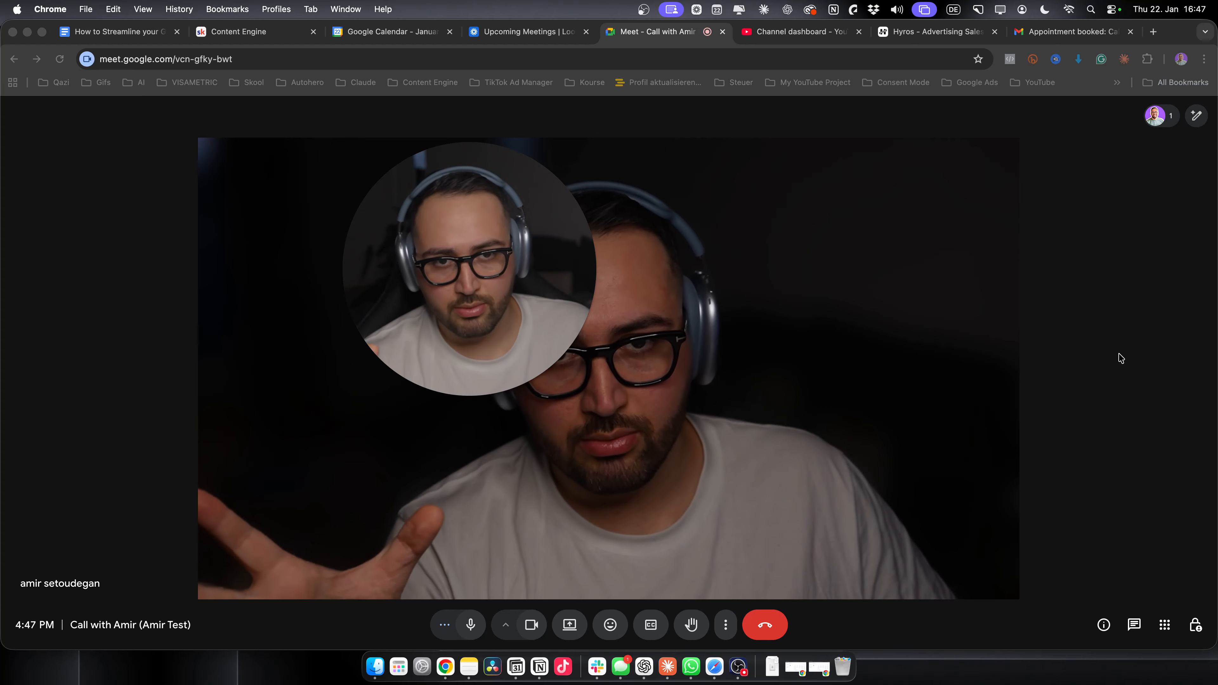
# Step: Open and close the call's chat panel, then return to Loom's Upcoming Meetings
pyautogui.click(1137, 626)
pyautogui.click(1138, 628)
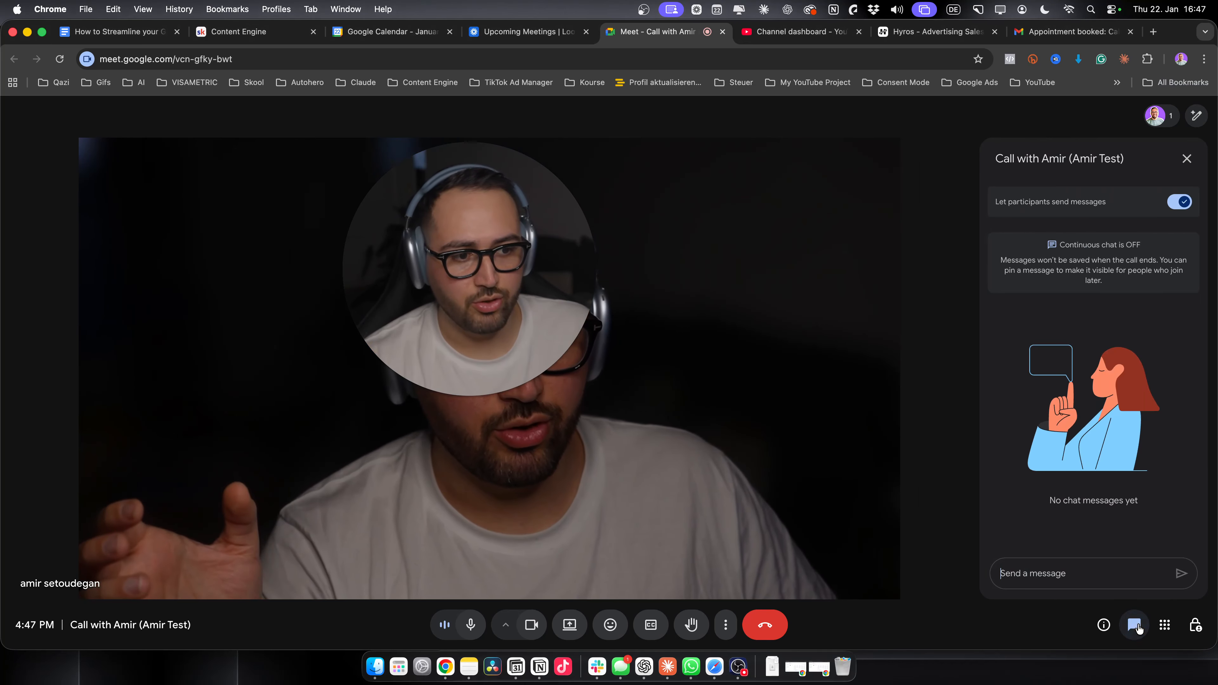
pyautogui.click(1138, 628)
pyautogui.click(527, 32)
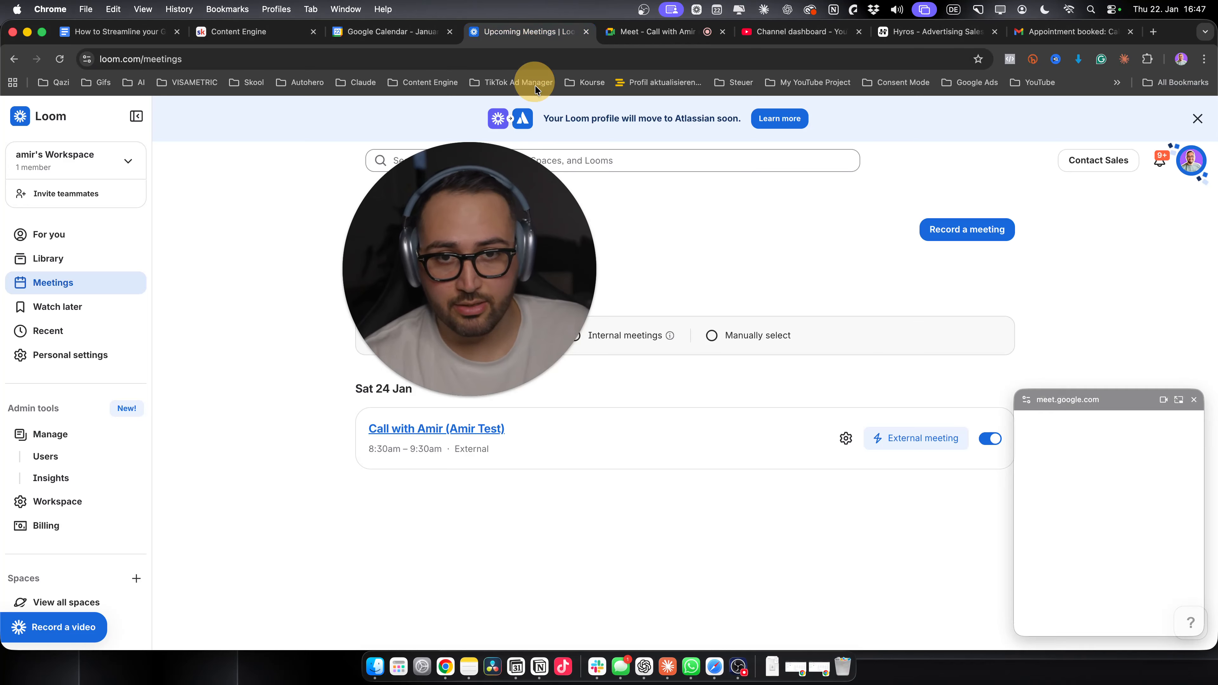
# Step: Hang up the Call with Amir Meet call, ending it for everyone, and go back to Loom
pyautogui.click(350, 392)
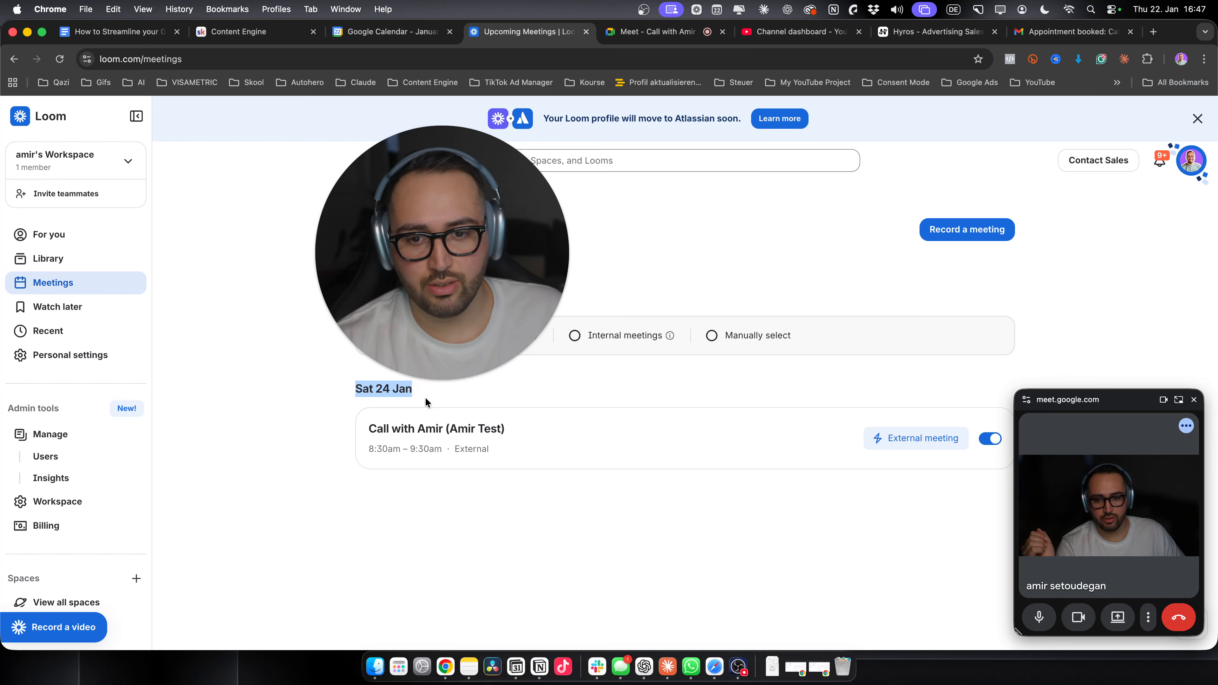
pyautogui.click(535, 403)
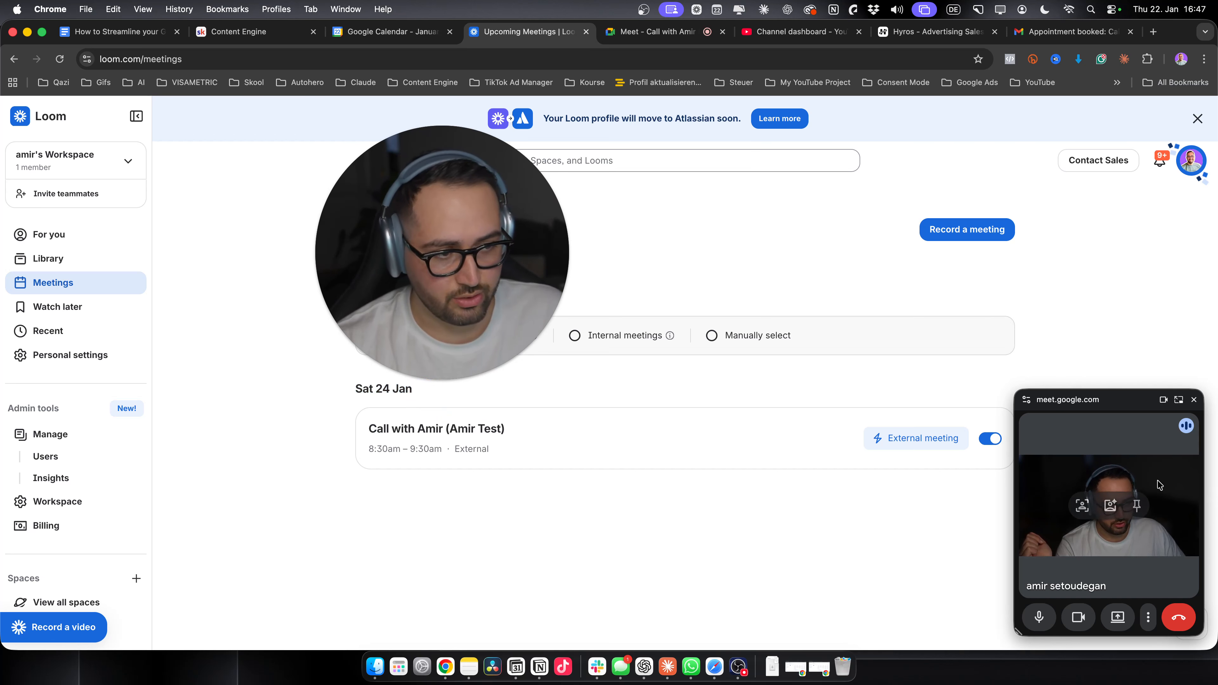
pyautogui.click(1178, 618)
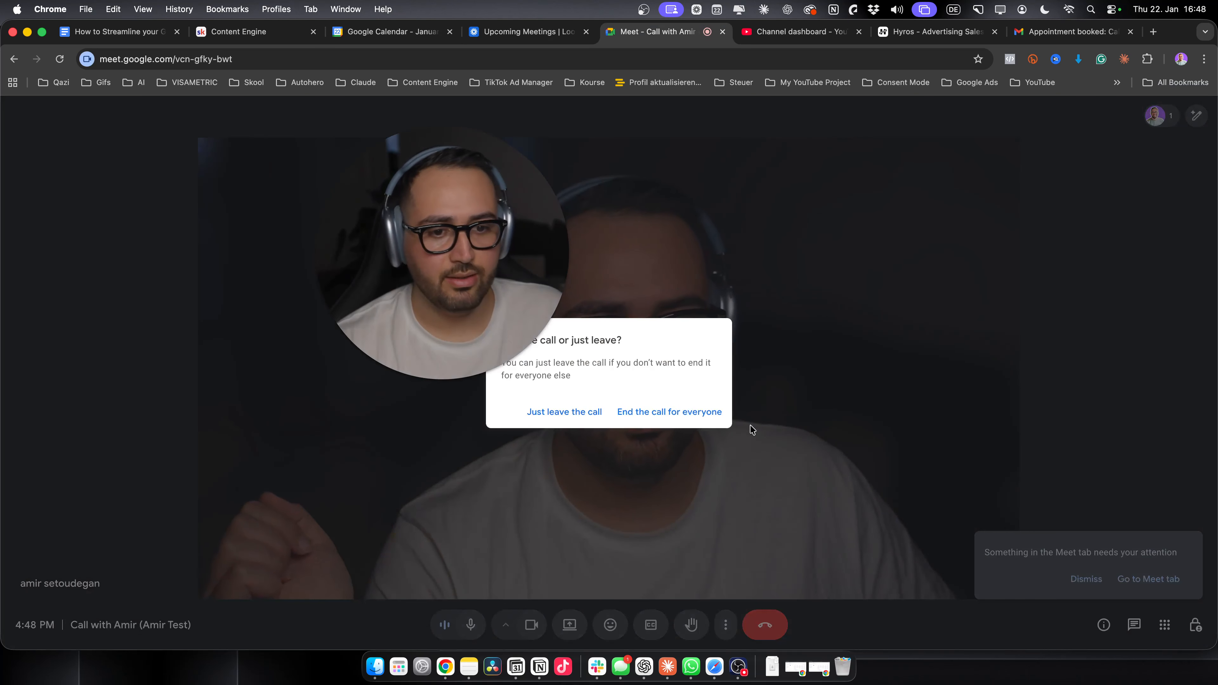
pyautogui.click(668, 408)
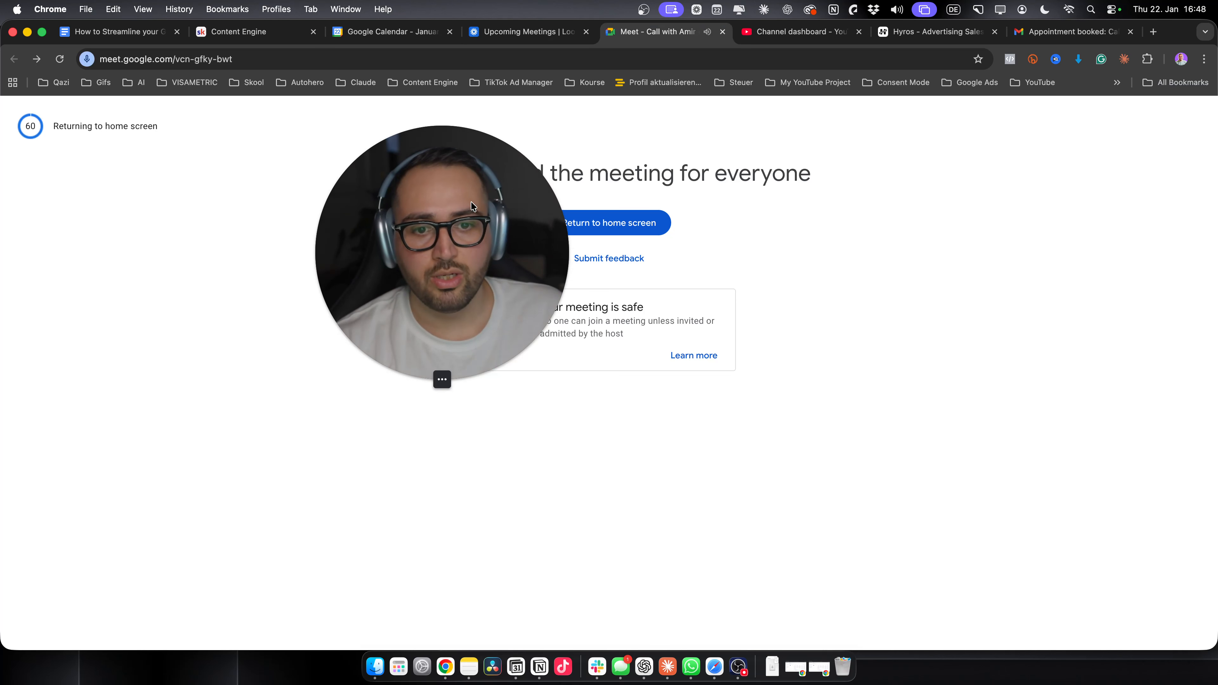
pyautogui.moveTo(475, 197); pyautogui.dragTo(897, 250)
pyautogui.click(546, 38)
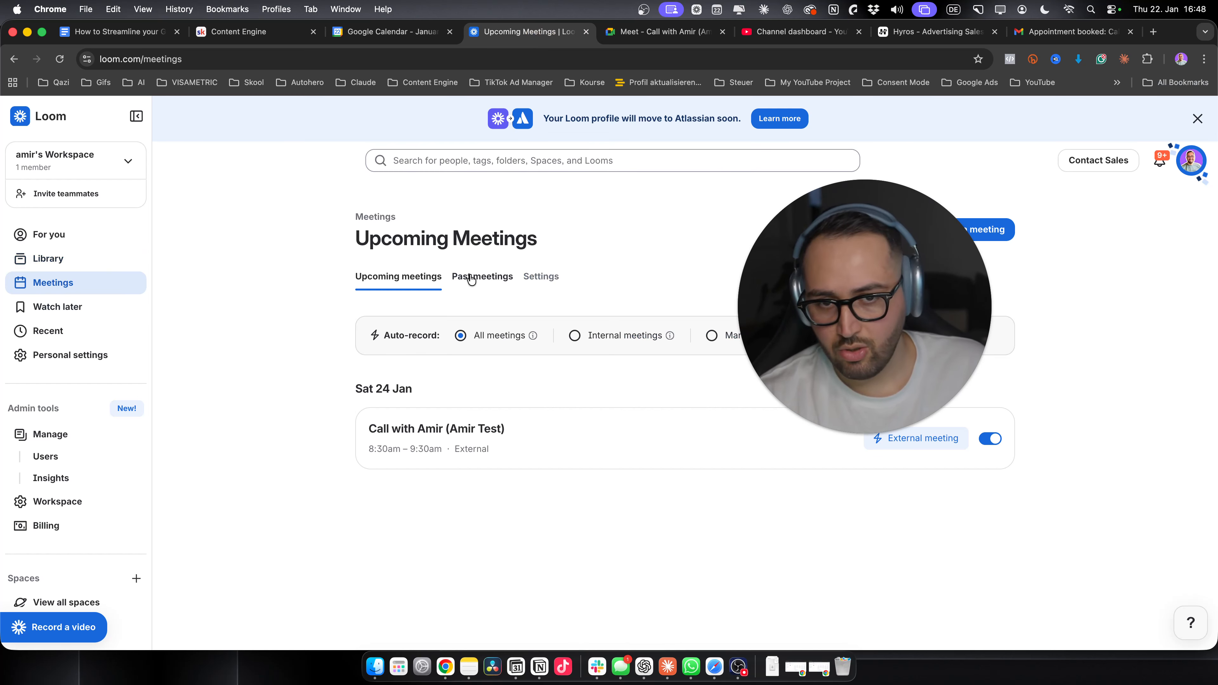
# Step: Look through Loom's Library and Meetings pages, then switch to the 'How to Streamline…' Google Docs outline
pyautogui.click(67, 261)
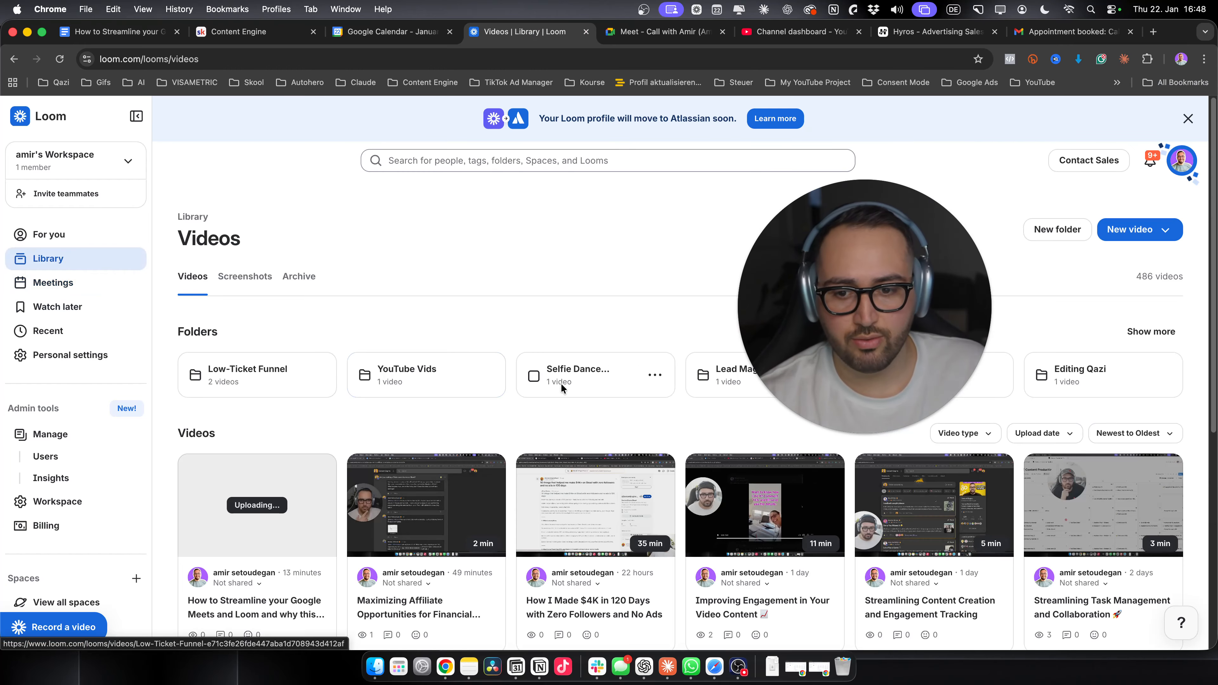
pyautogui.scroll(-1, 307, 552)
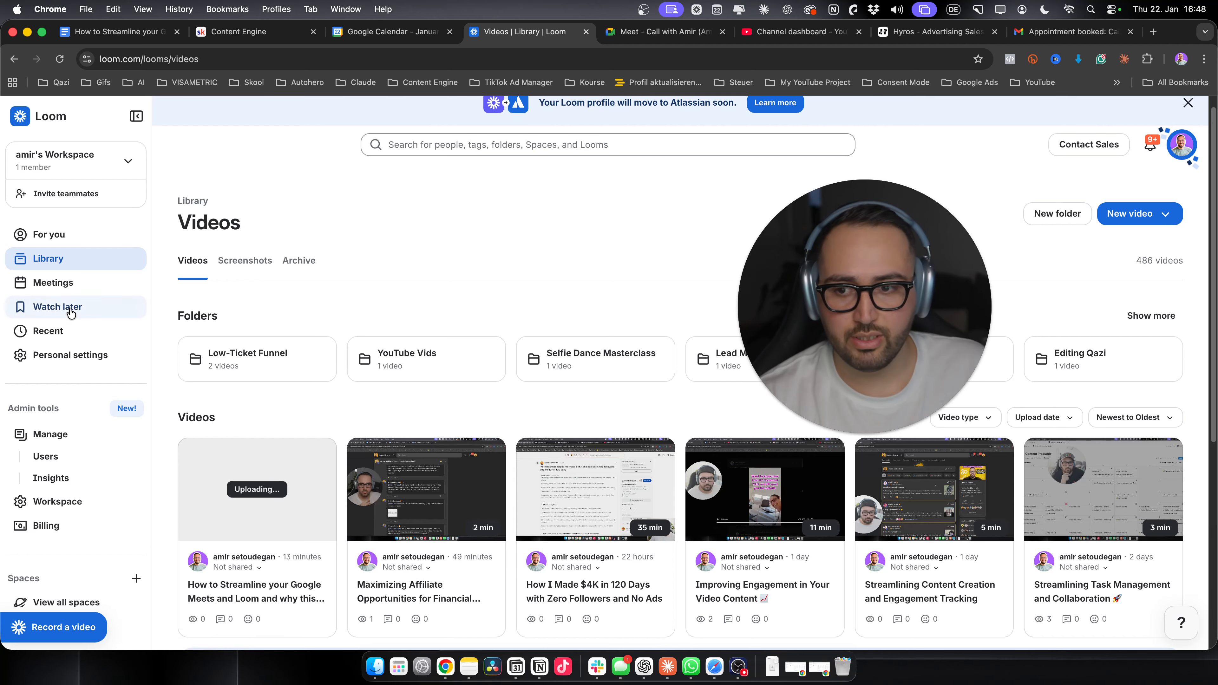
pyautogui.click(74, 283)
pyautogui.moveTo(843, 300); pyautogui.dragTo(675, 329)
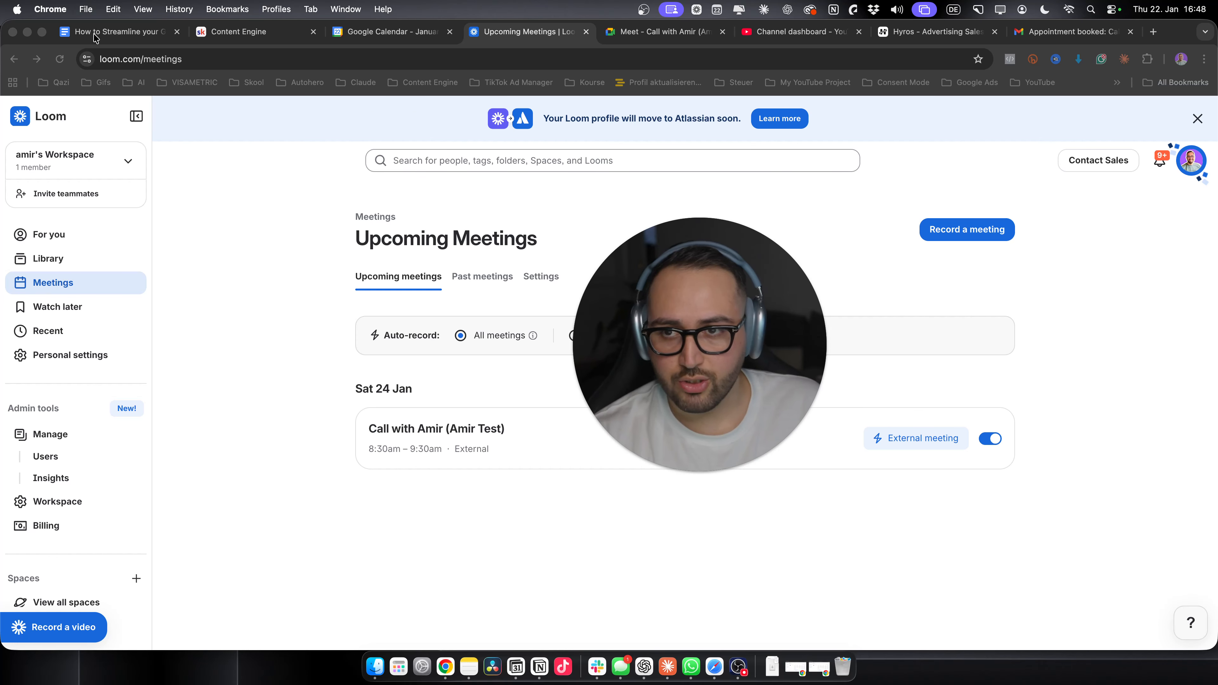
pyautogui.click(118, 31)
pyautogui.moveTo(729, 298); pyautogui.dragTo(1003, 278)
pyautogui.click(569, 392)
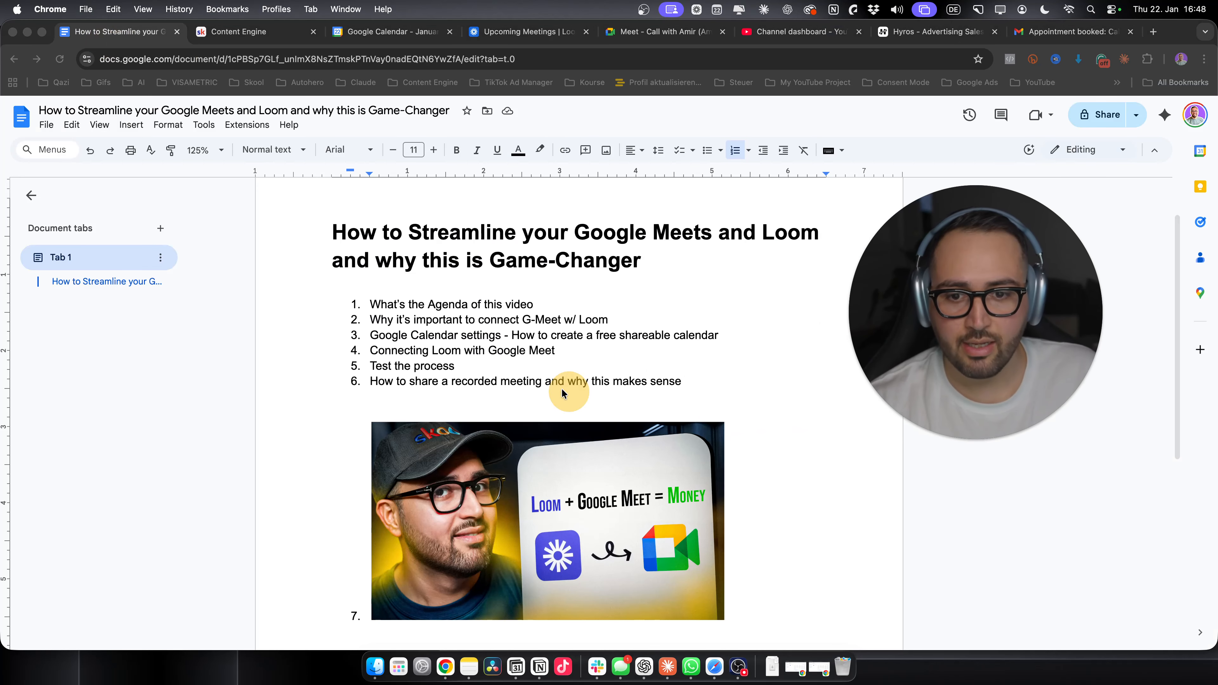
pyautogui.click(660, 367)
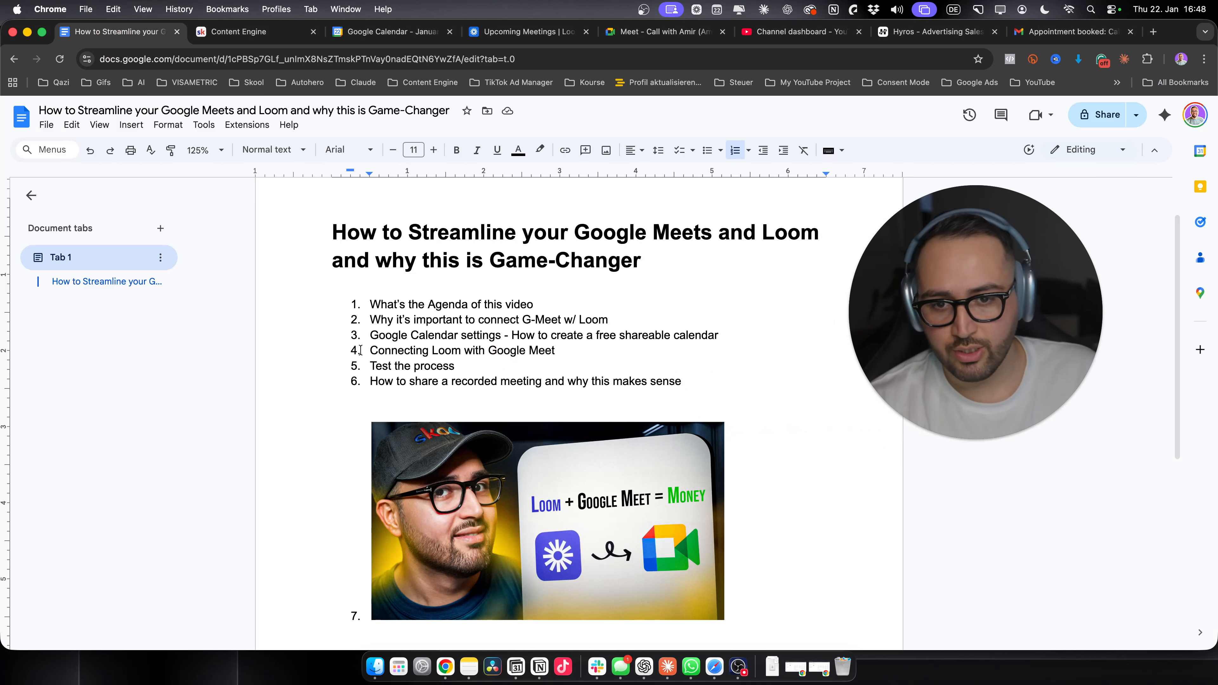
pyautogui.moveTo(363, 349); pyautogui.dragTo(452, 353)
pyautogui.click(452, 363)
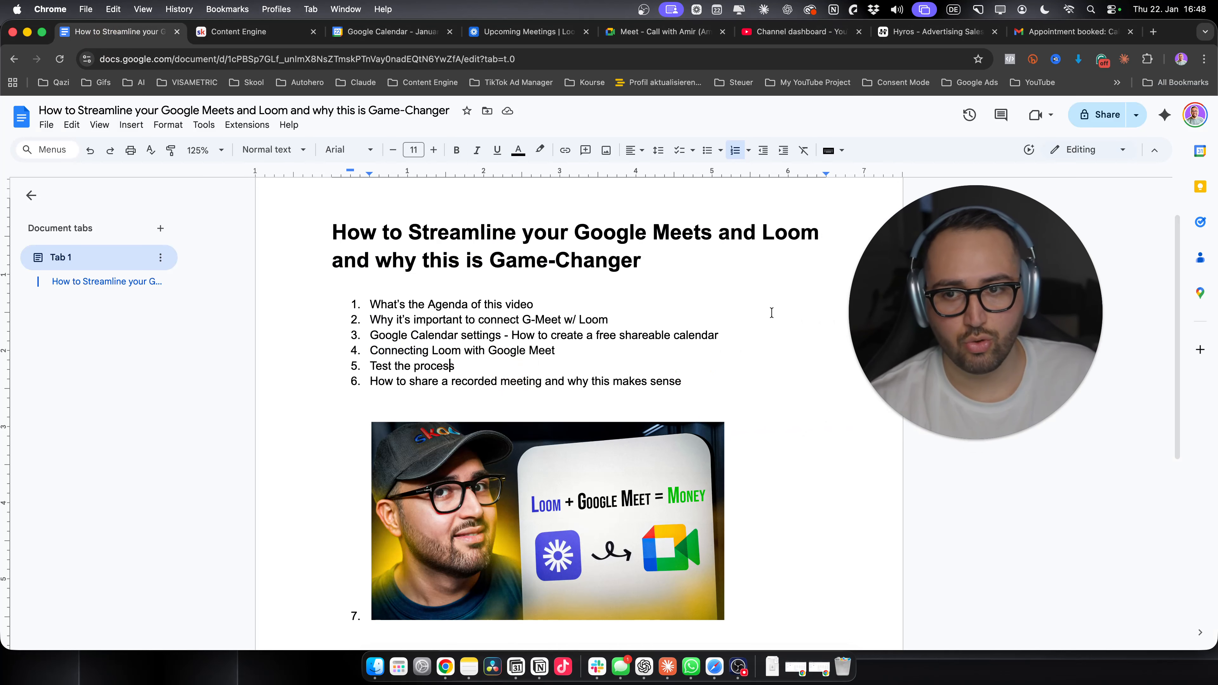
pyautogui.scroll(-1, 758, 307)
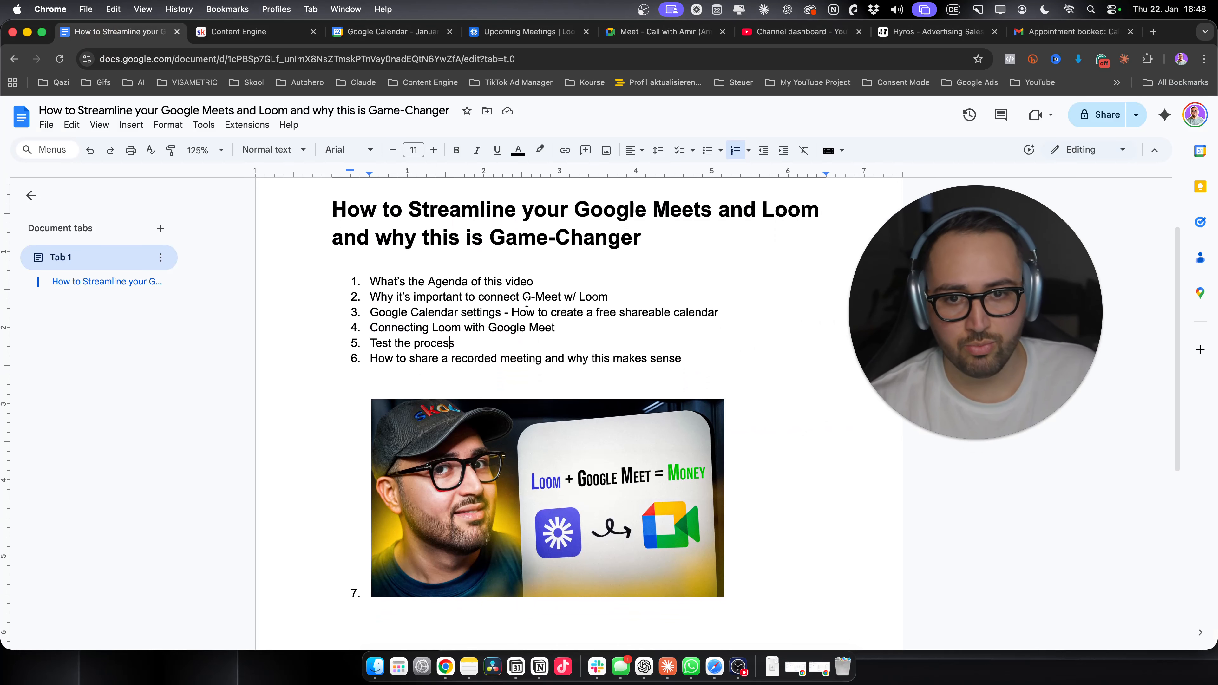
pyautogui.scroll(1, 400, 219)
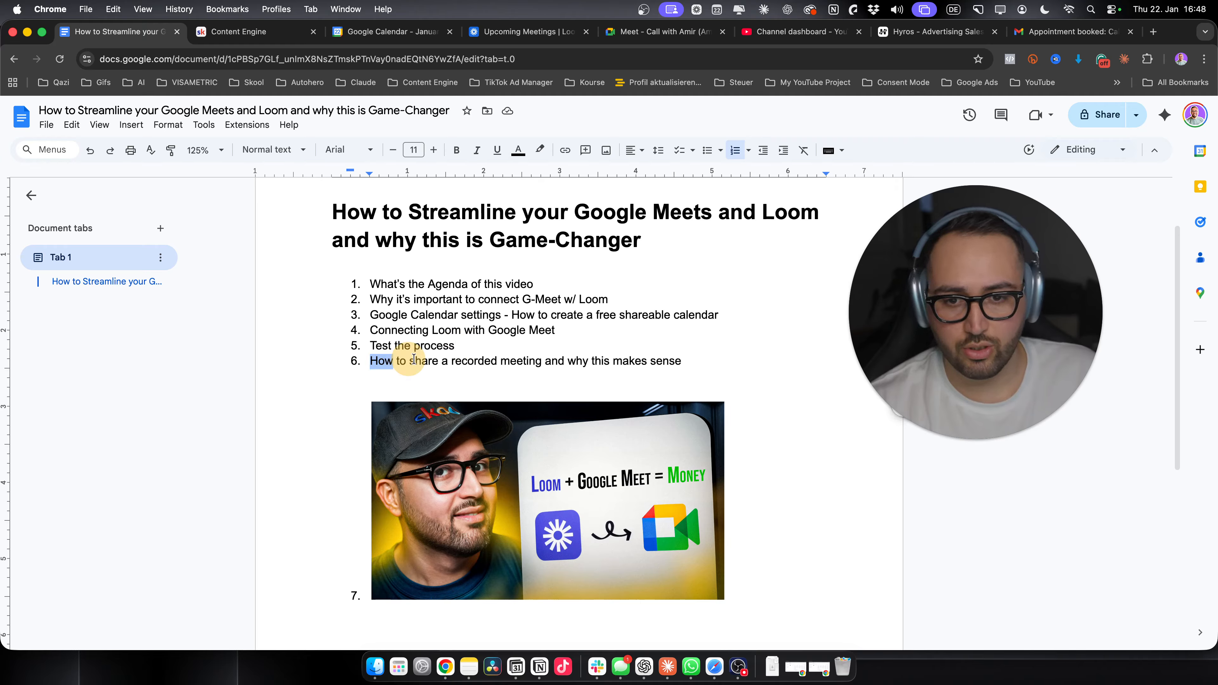
pyautogui.click(465, 362)
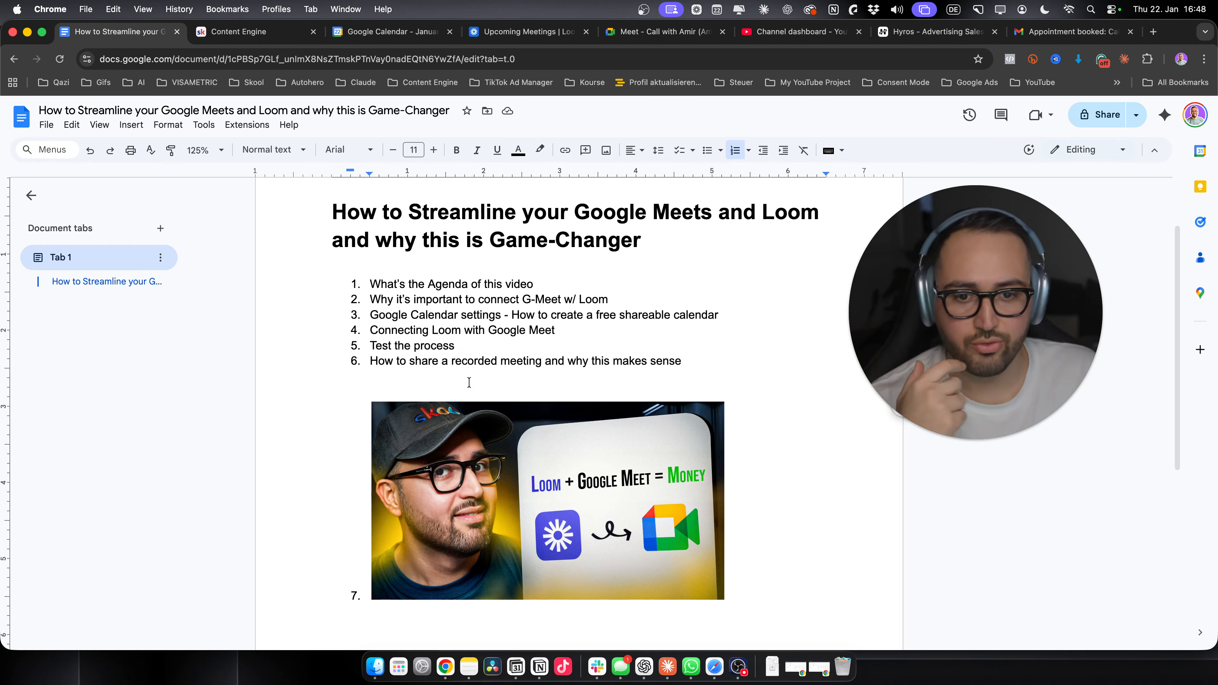
pyautogui.click(652, 392)
pyautogui.scroll(-2, 739, 369)
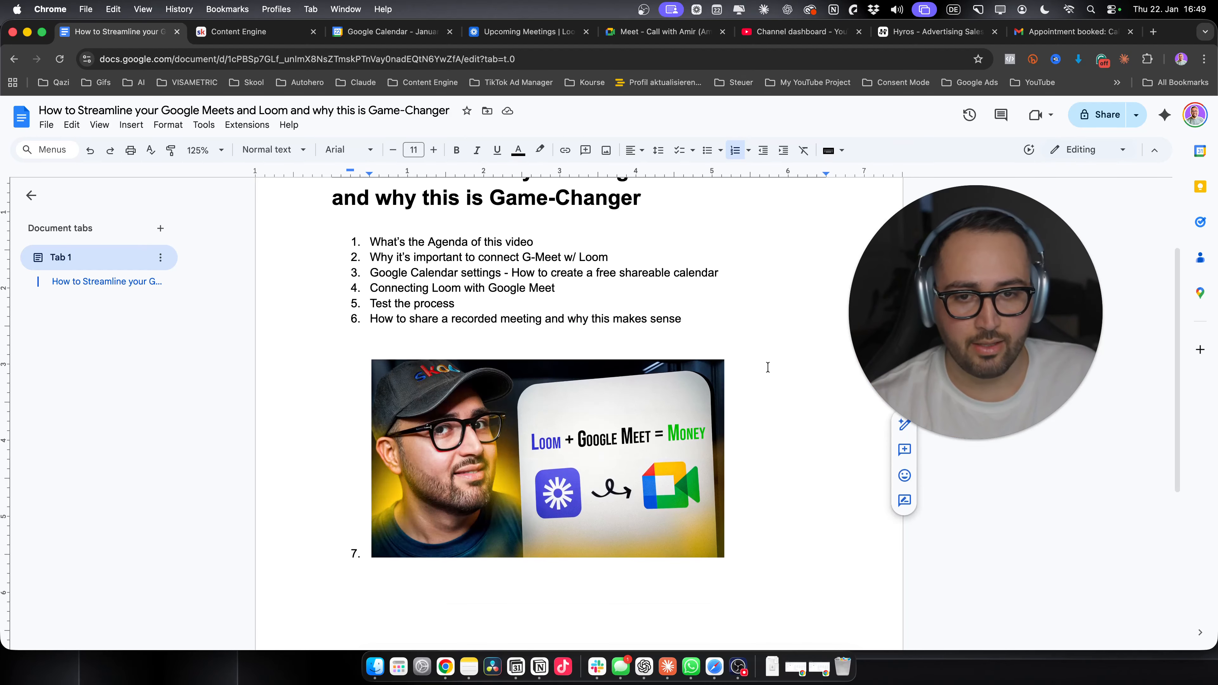
pyautogui.scroll(2, 768, 366)
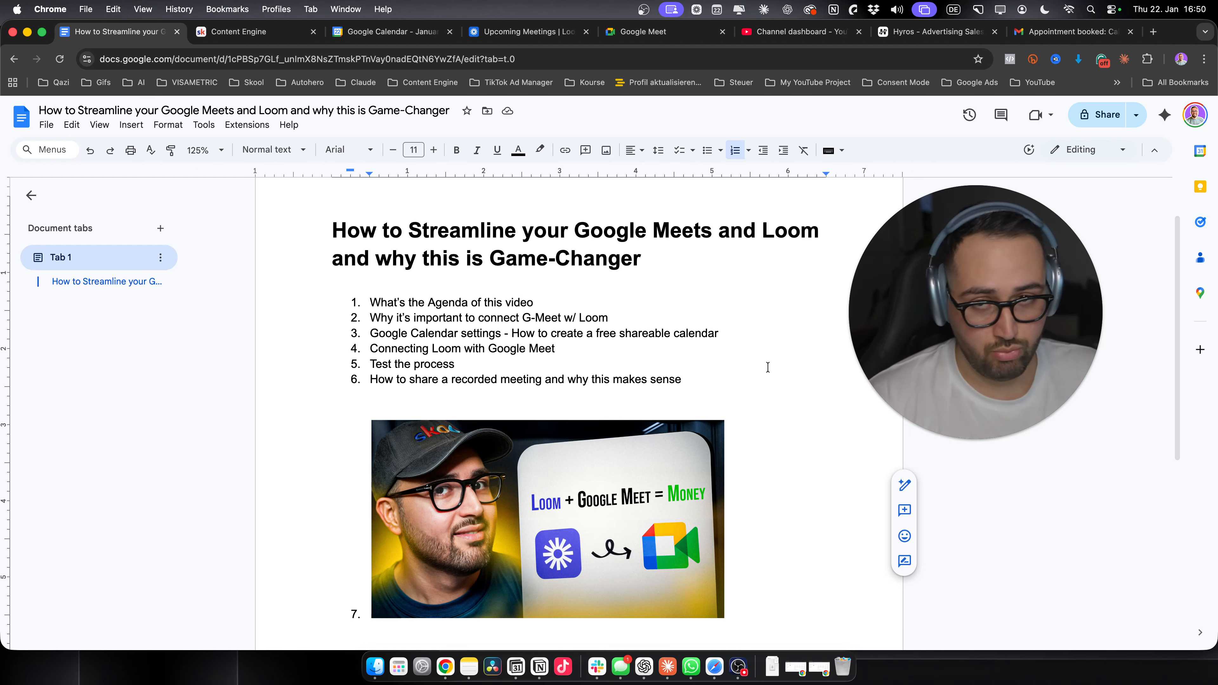
pyautogui.scroll(2, 305, 294)
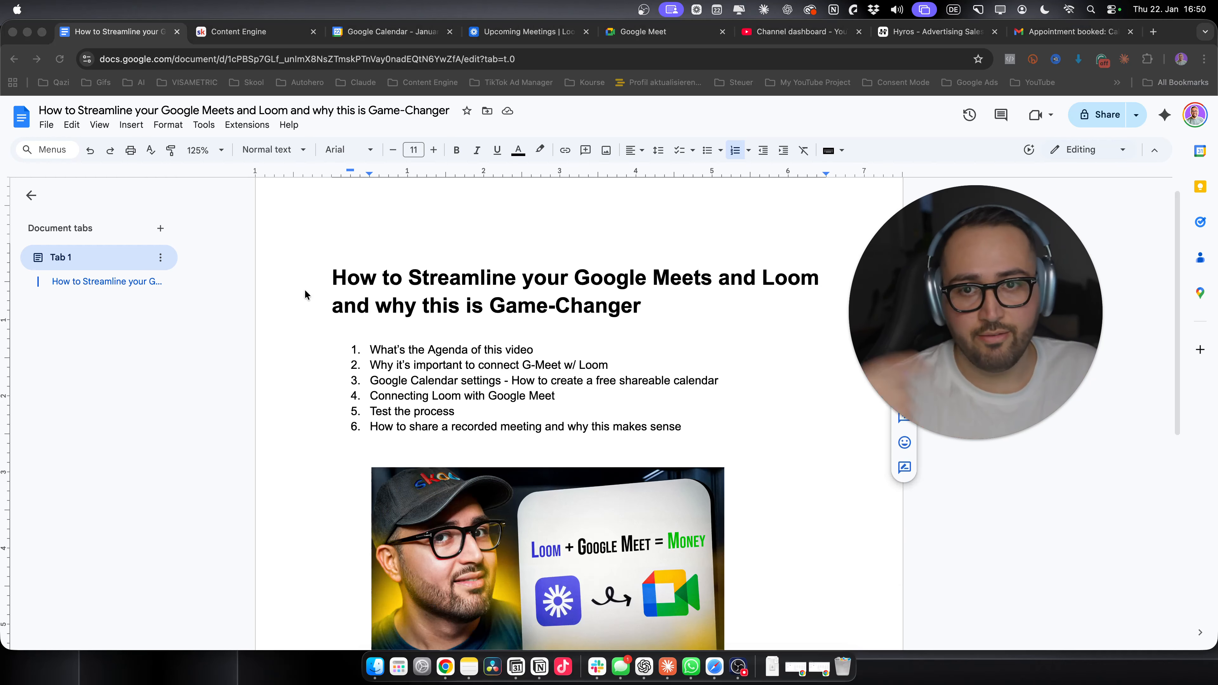